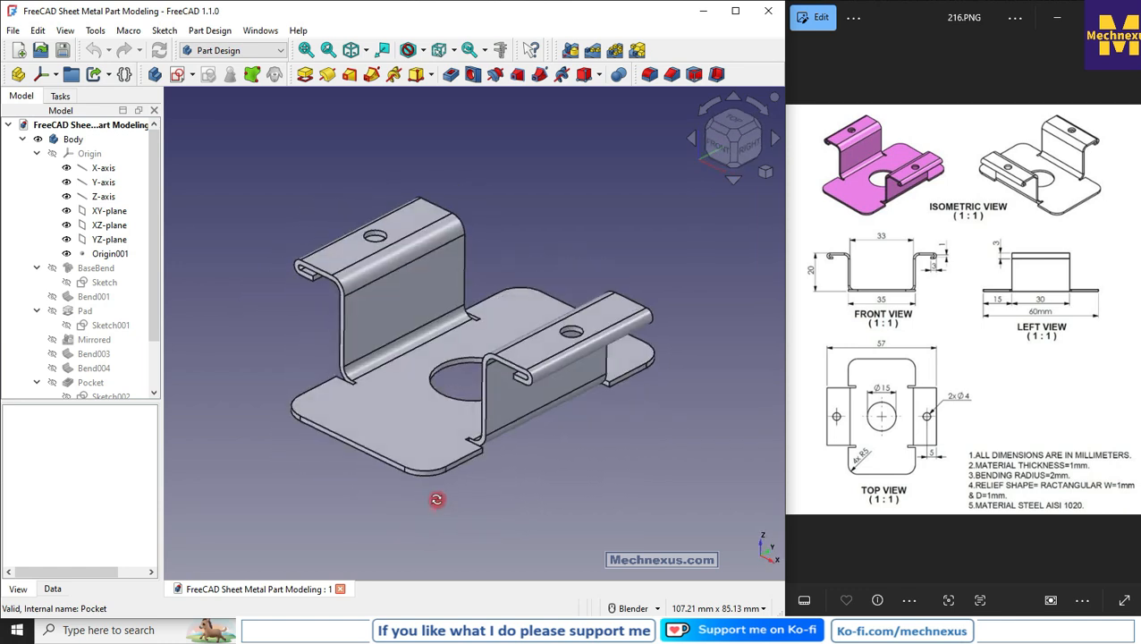
- Inspect the reference drawing 216.PNG and the finished sheet metal bracket model from another angle, ending with the whole part fitted in view
{"action": "scroll", "coordinate": [873, 185], "scroll_direction": "up", "scroll_amount": 2}
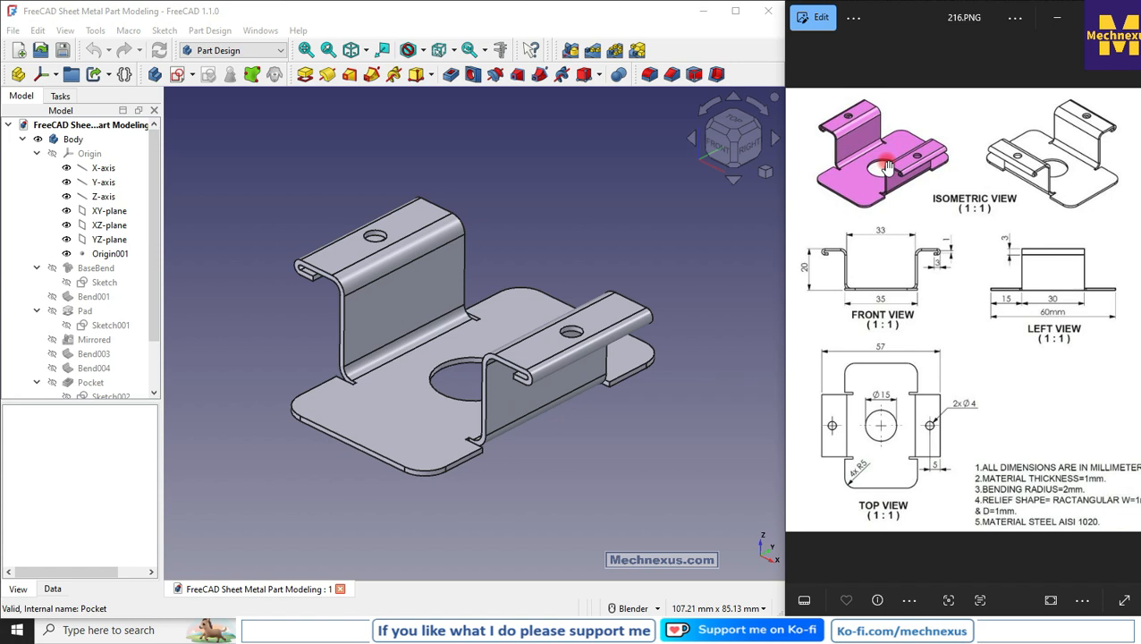
{"action": "scroll", "coordinate": [886, 167], "scroll_direction": "up", "scroll_amount": 2}
{"action": "scroll", "coordinate": [947, 275], "scroll_direction": "up", "scroll_amount": 3}
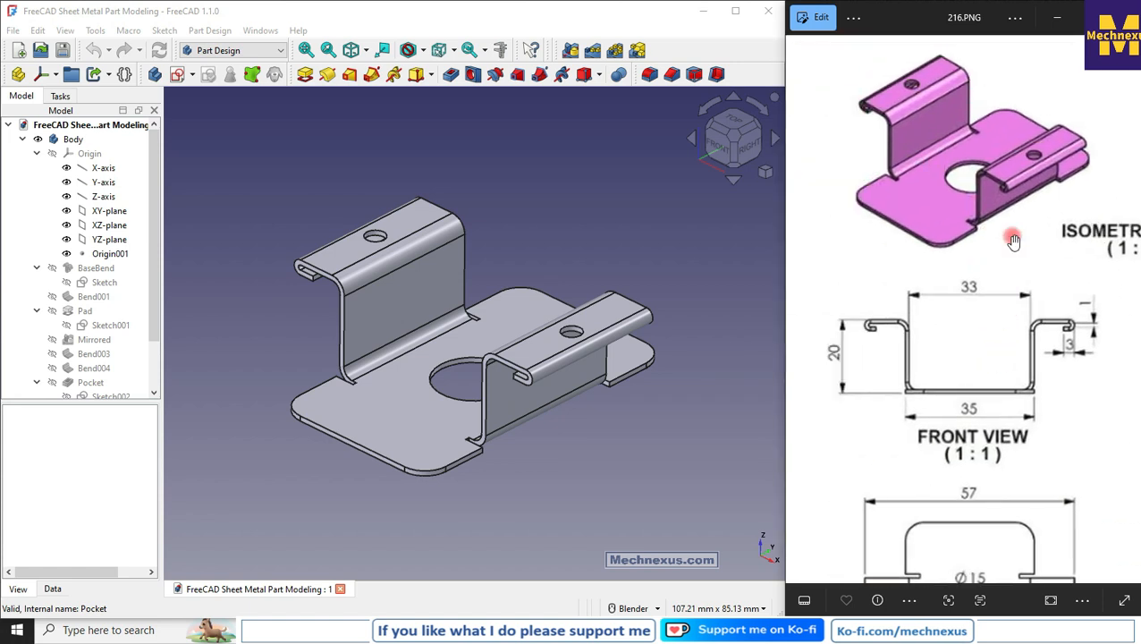
{"action": "mouse_move", "coordinate": [604, 425]}
{"action": "middle_mouse_down"}
{"action": "mouse_move", "coordinate": [570, 452]}
{"action": "mouse_move", "coordinate": [761, 423]}
{"action": "middle_mouse_up"}
{"action": "scroll", "coordinate": [930, 402], "scroll_direction": "down", "scroll_amount": 5}
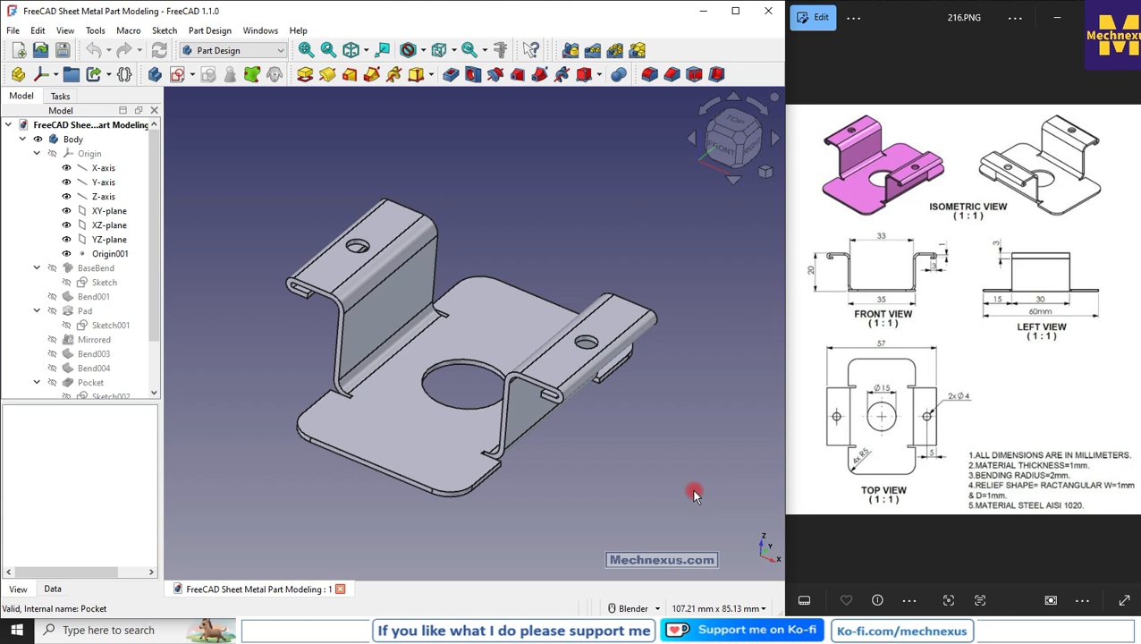
{"action": "left_click", "coordinate": [766, 171]}
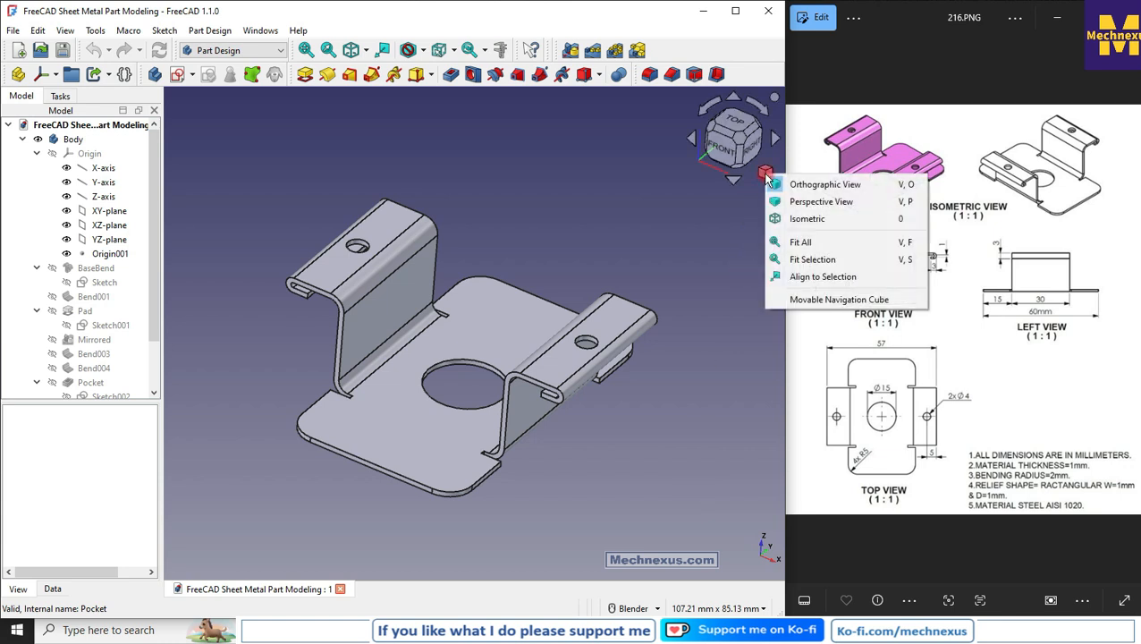
{"action": "left_click", "coordinate": [786, 241]}
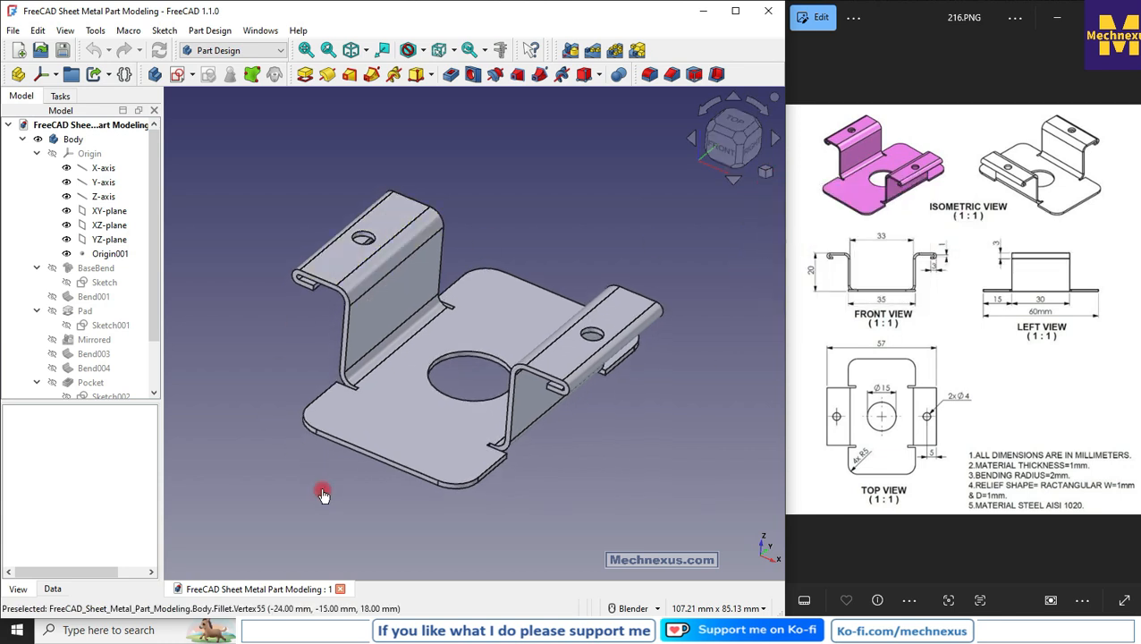
- Check the FreeCAD version details in the About information and close it
{"action": "left_click", "coordinate": [298, 30]}
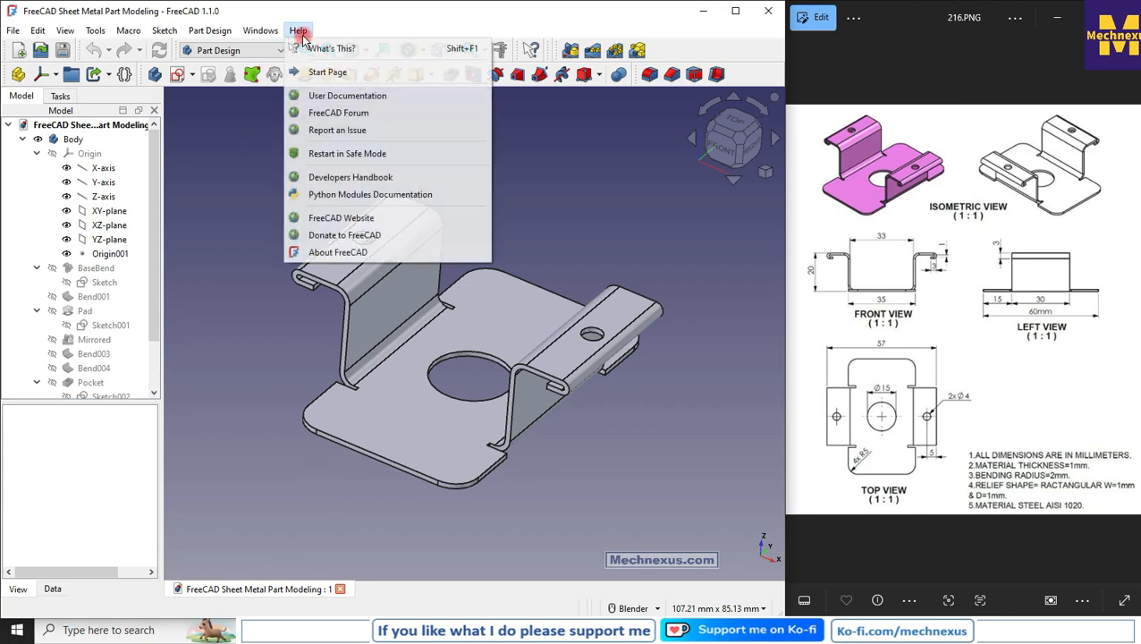
{"action": "left_click", "coordinate": [340, 252]}
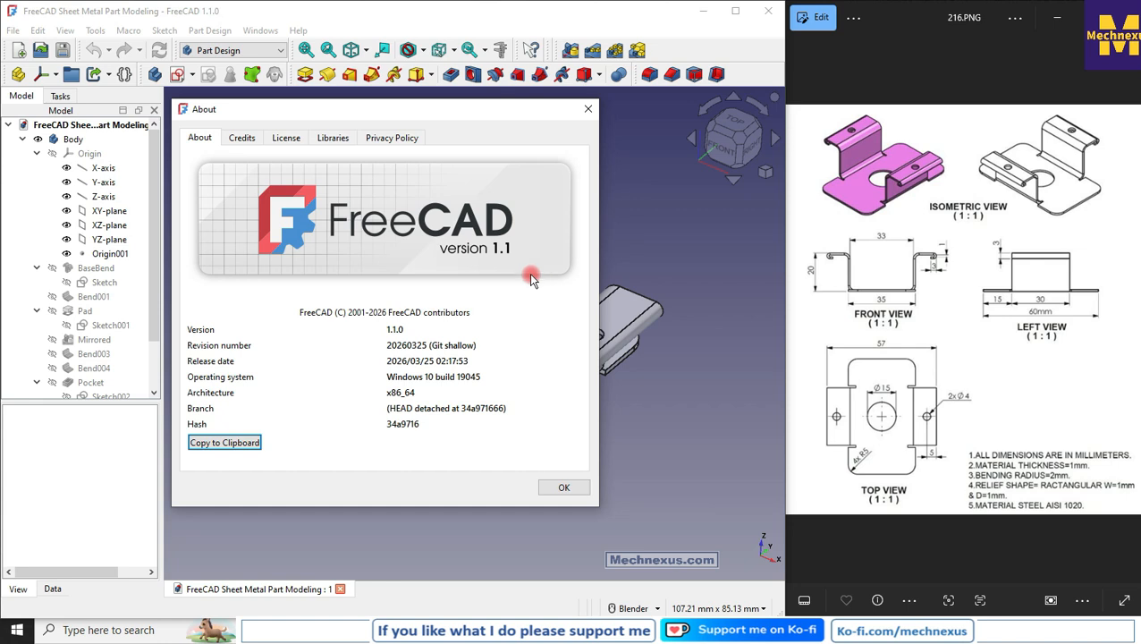
{"action": "left_click", "coordinate": [588, 108]}
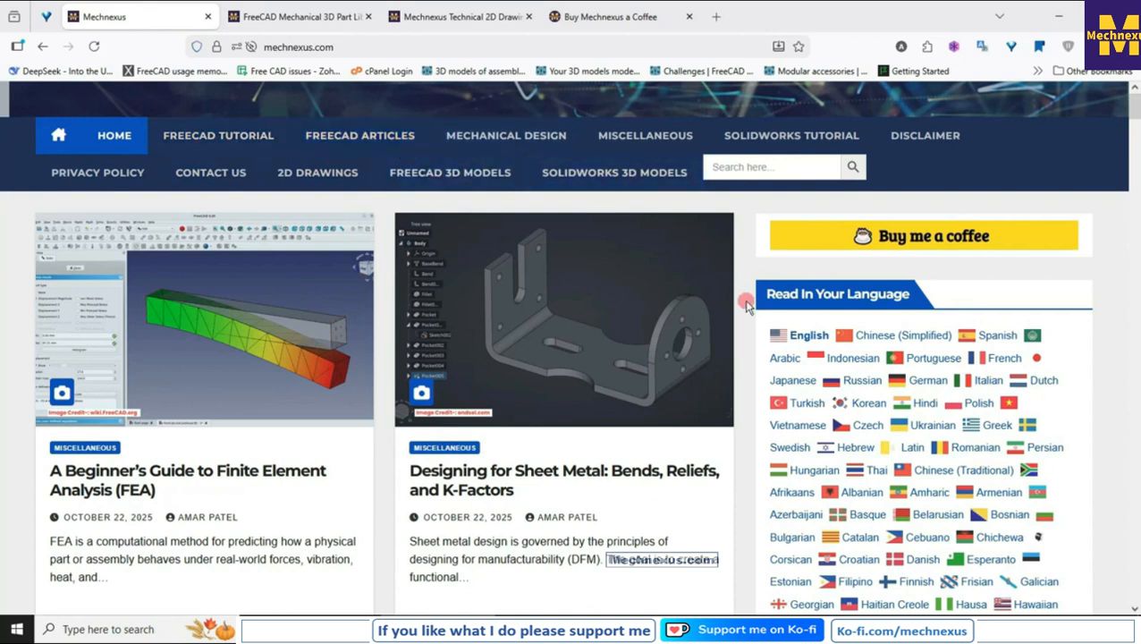
- In the web browser, look through the articles on the mechnexus.com home page and return to its navigation links
{"action": "scroll", "coordinate": [746, 305], "scroll_direction": "down", "scroll_amount": 2}
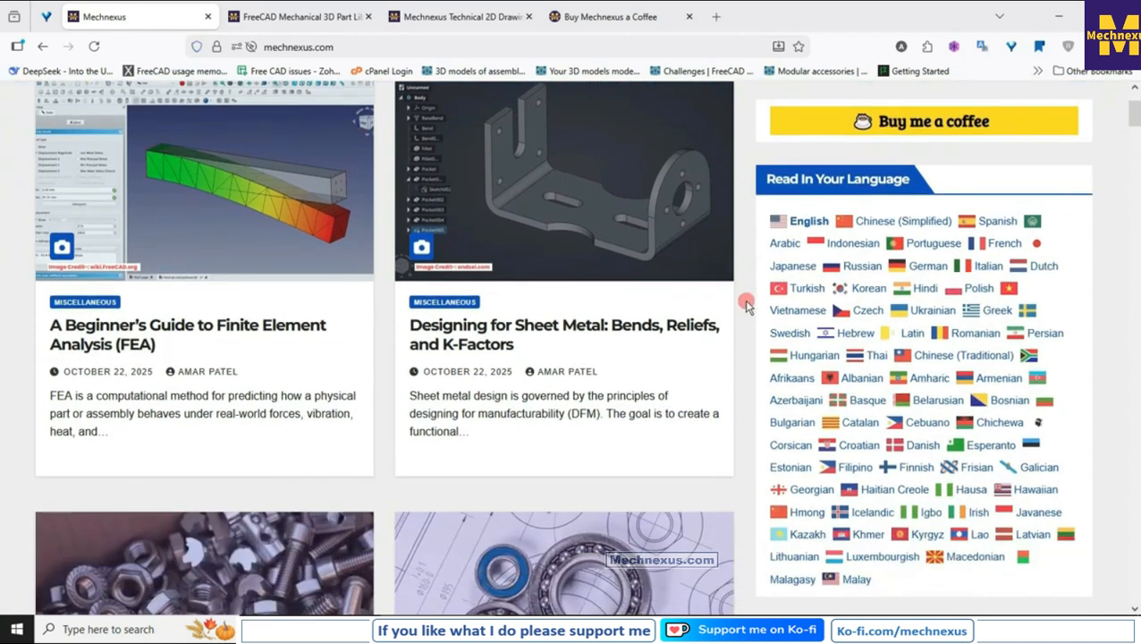
{"action": "scroll", "coordinate": [746, 305], "scroll_direction": "down", "scroll_amount": 6}
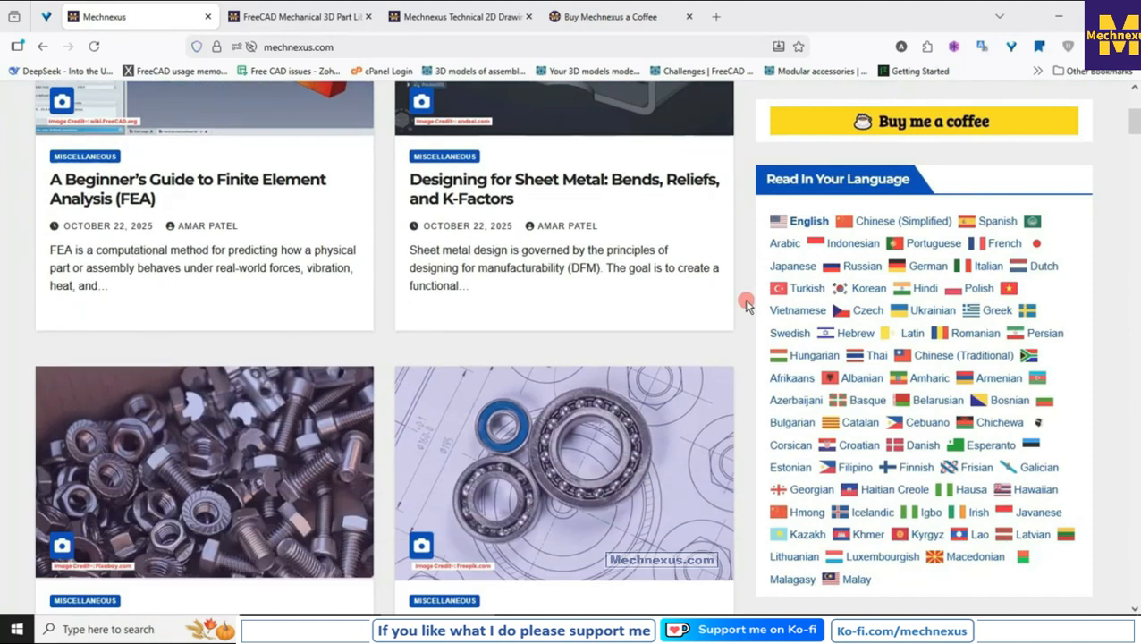
{"action": "scroll", "coordinate": [746, 304], "scroll_direction": "down", "scroll_amount": 3}
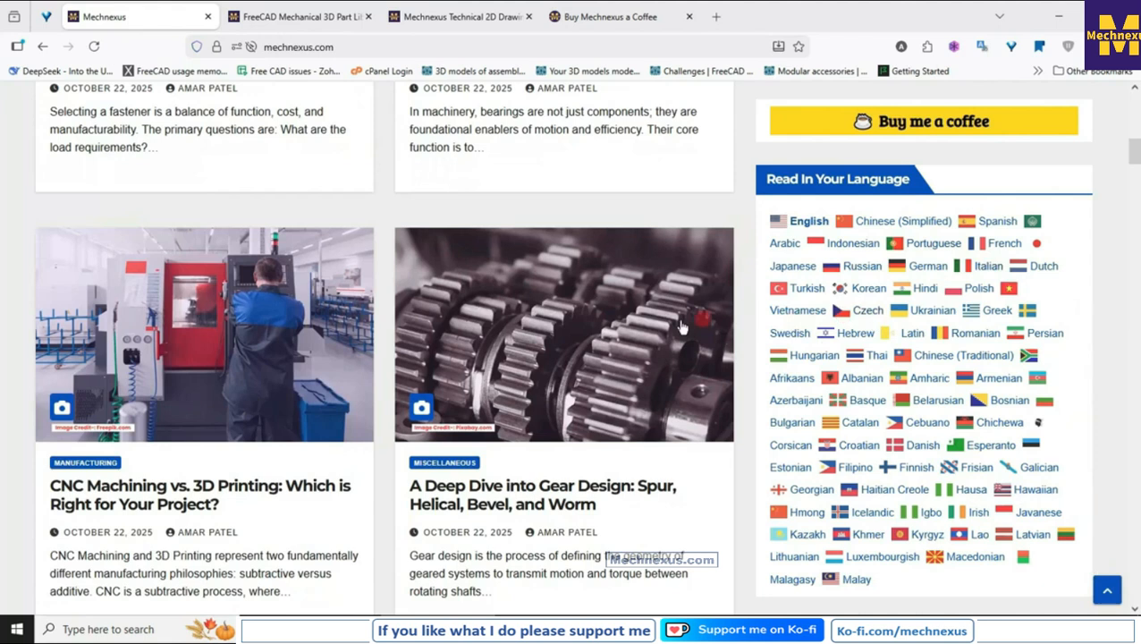
{"action": "scroll", "coordinate": [553, 323], "scroll_direction": "up", "scroll_amount": 3}
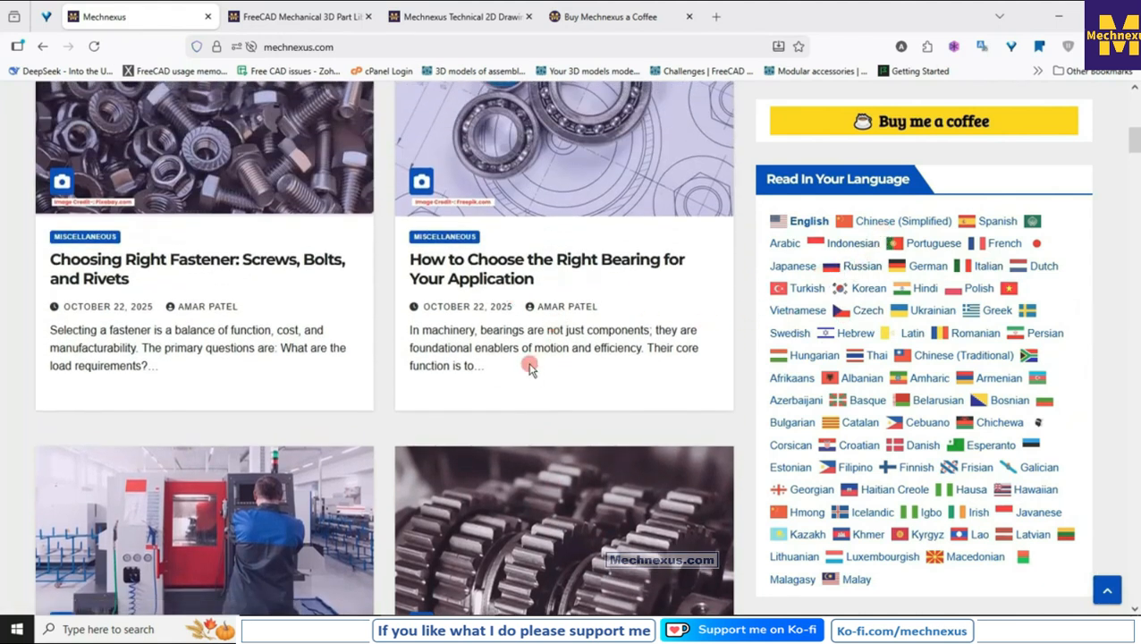
{"action": "scroll", "coordinate": [531, 369], "scroll_direction": "up", "scroll_amount": 1}
{"action": "scroll", "coordinate": [530, 369], "scroll_direction": "up", "scroll_amount": 6}
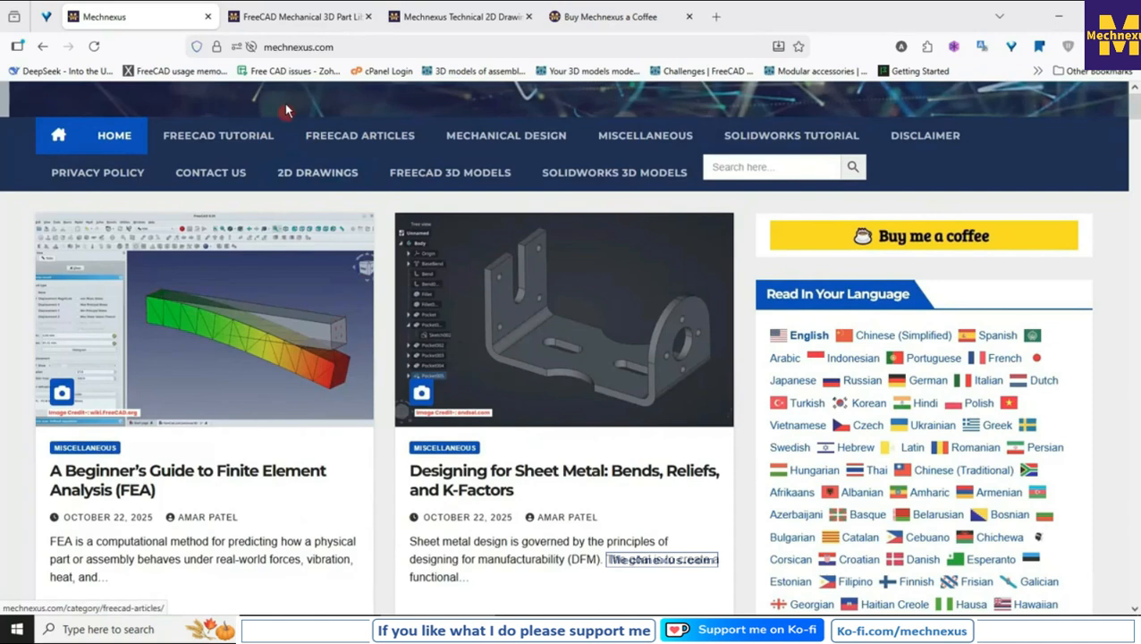
- Look through the thumbnails on the FreeCAD mechanical 3D part library page
{"action": "left_click", "coordinate": [299, 29]}
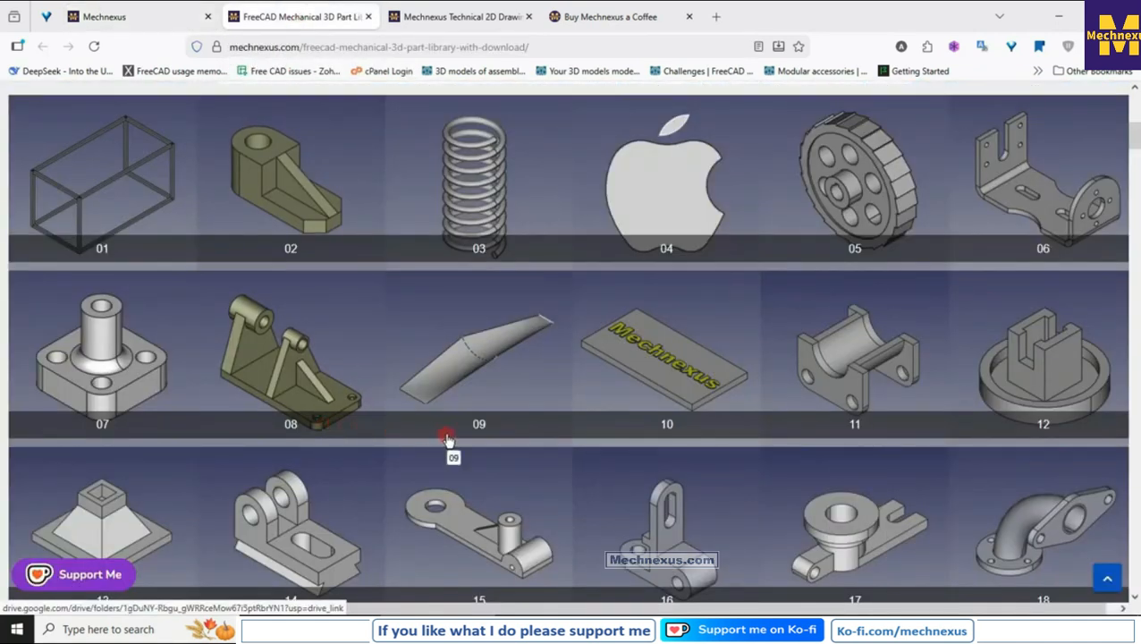
{"action": "scroll", "coordinate": [448, 438], "scroll_direction": "down", "scroll_amount": 3}
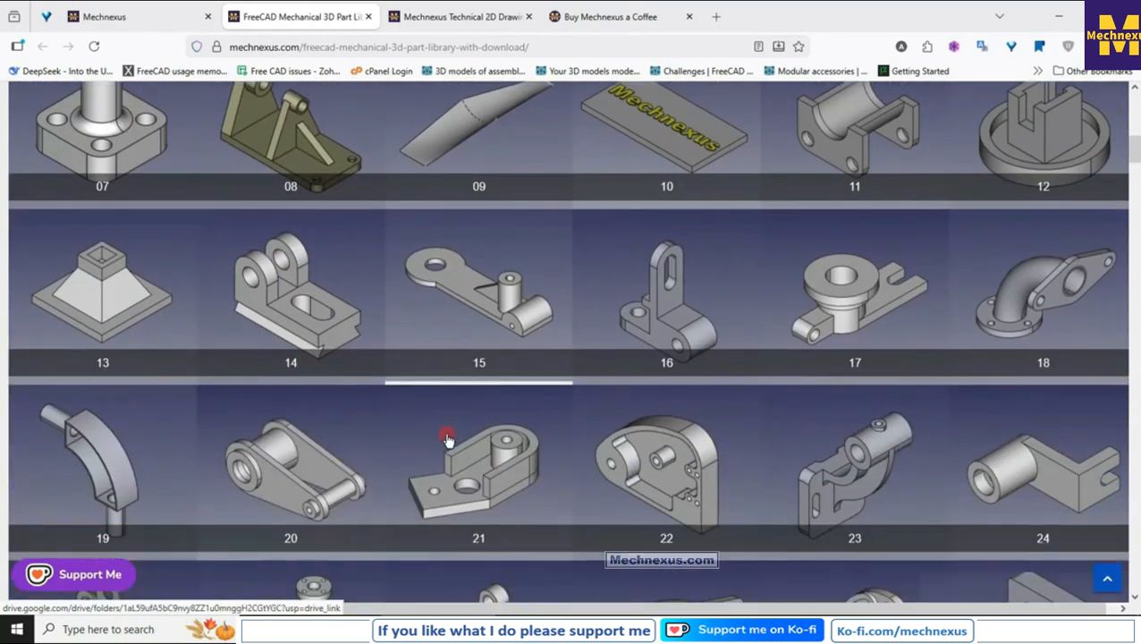
{"action": "scroll", "coordinate": [445, 438], "scroll_direction": "up", "scroll_amount": 3}
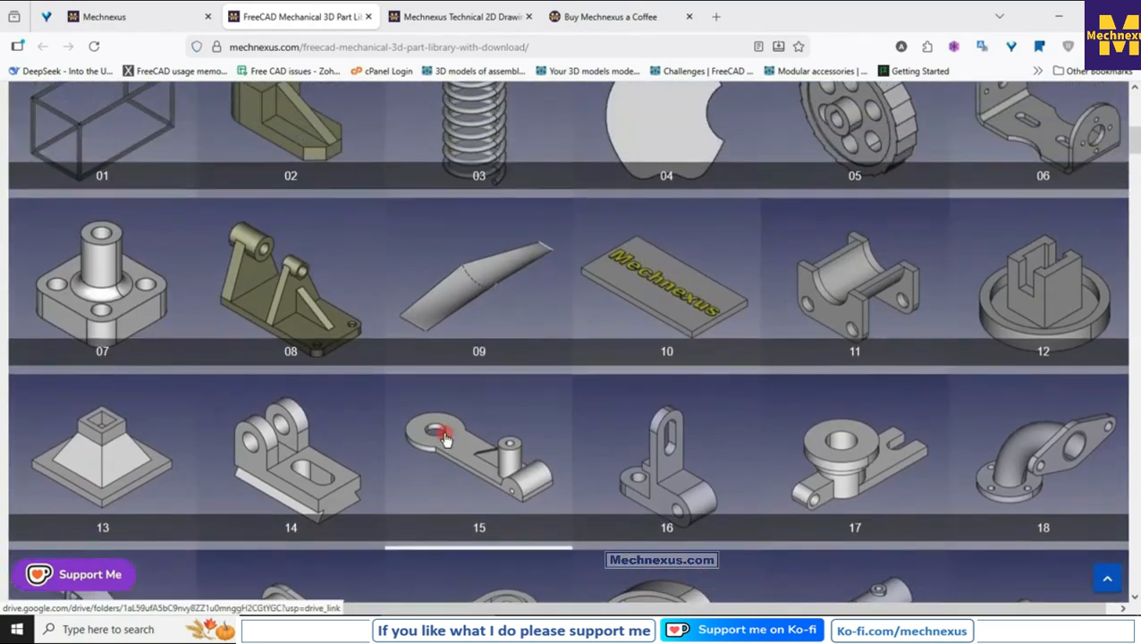
- Locate the FreeCAD 3D Models link on the home page, view the Google Drive folder of library part 22, and close it
{"action": "left_click", "coordinate": [149, 15]}
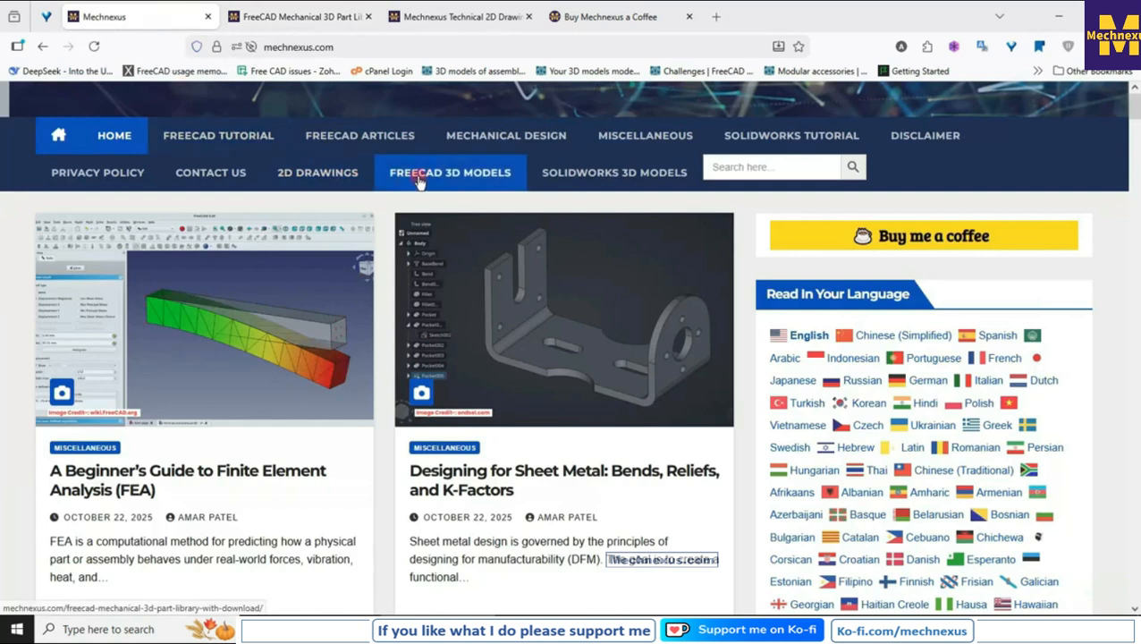
{"action": "left_click", "coordinate": [490, 183]}
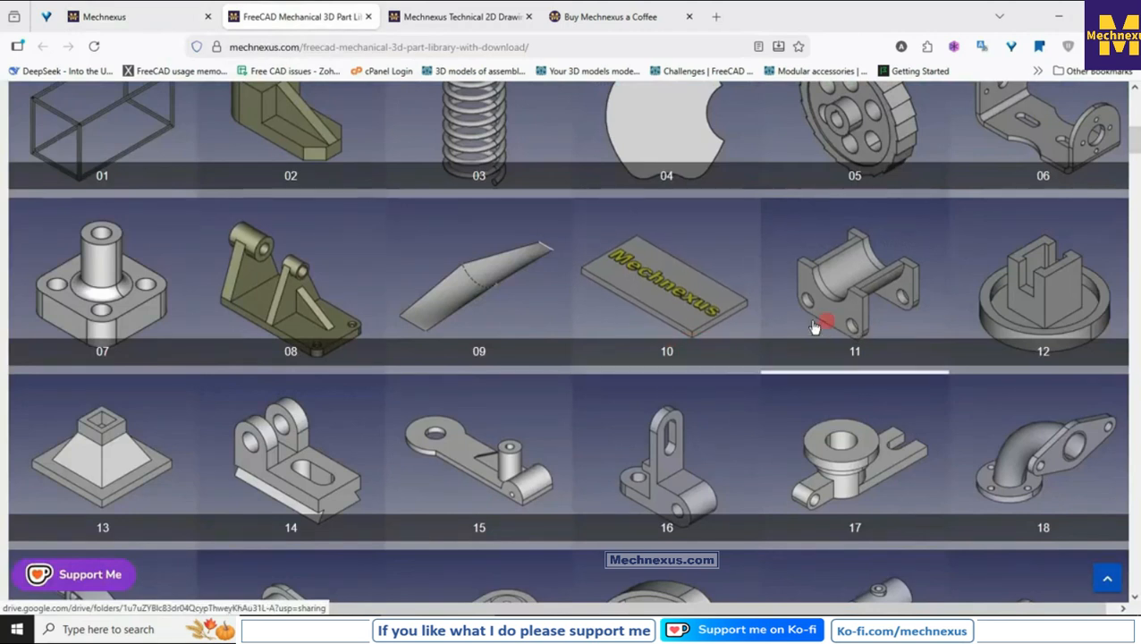
{"action": "scroll", "coordinate": [681, 356], "scroll_direction": "down", "scroll_amount": 4}
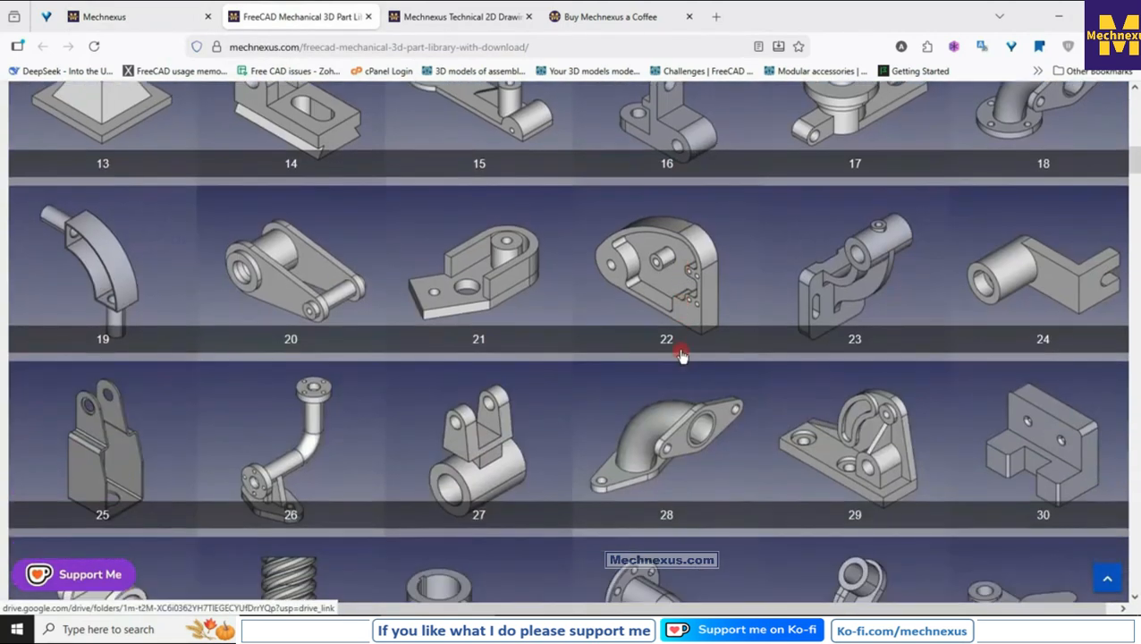
{"action": "scroll", "coordinate": [665, 339], "scroll_direction": "down", "scroll_amount": 2}
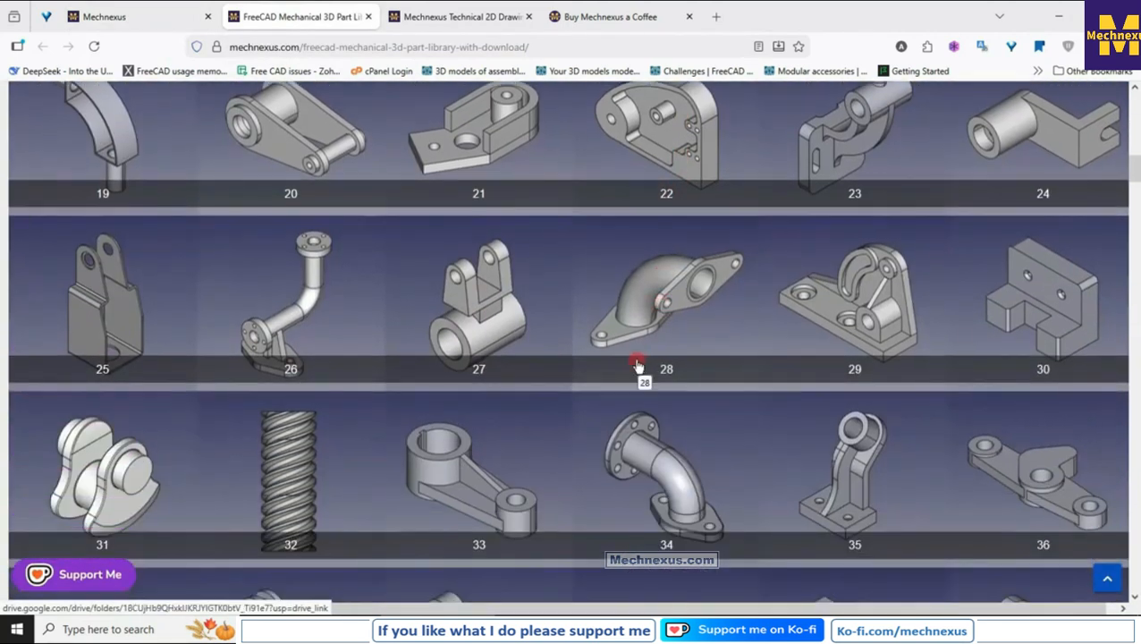
{"action": "scroll", "coordinate": [637, 365], "scroll_direction": "up", "scroll_amount": 2}
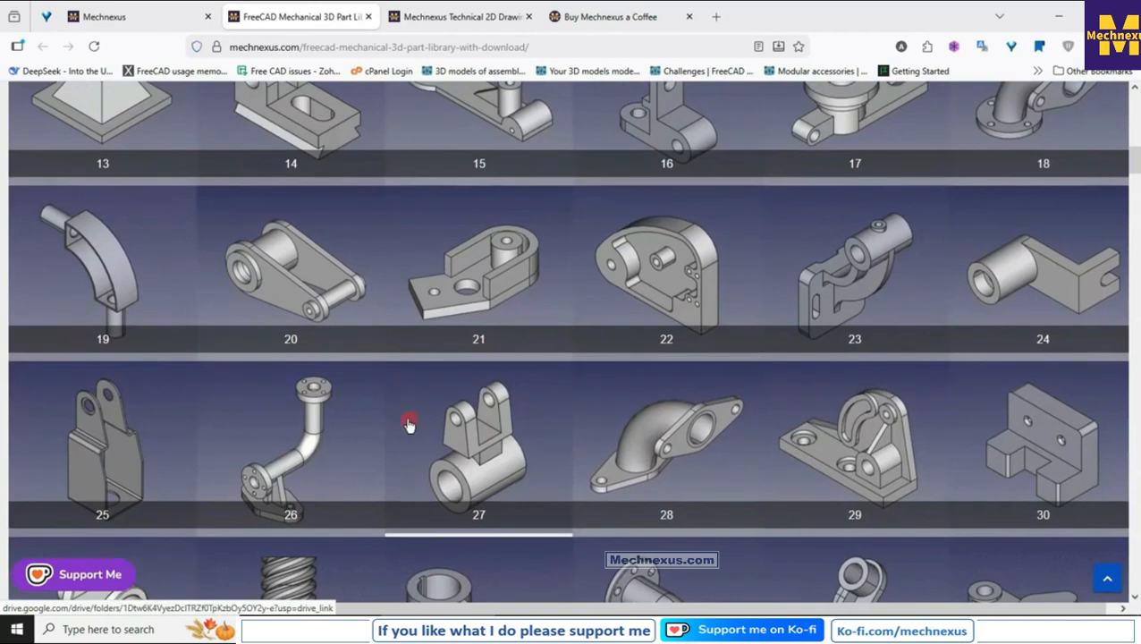
{"action": "left_click", "coordinate": [650, 269]}
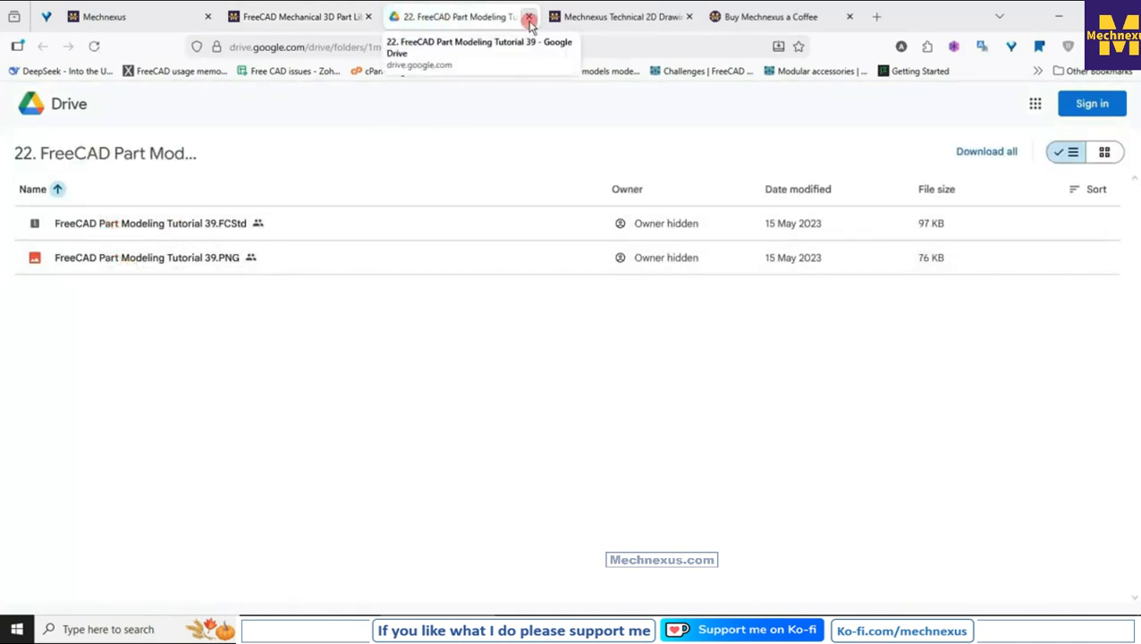
{"action": "left_click", "coordinate": [528, 18]}
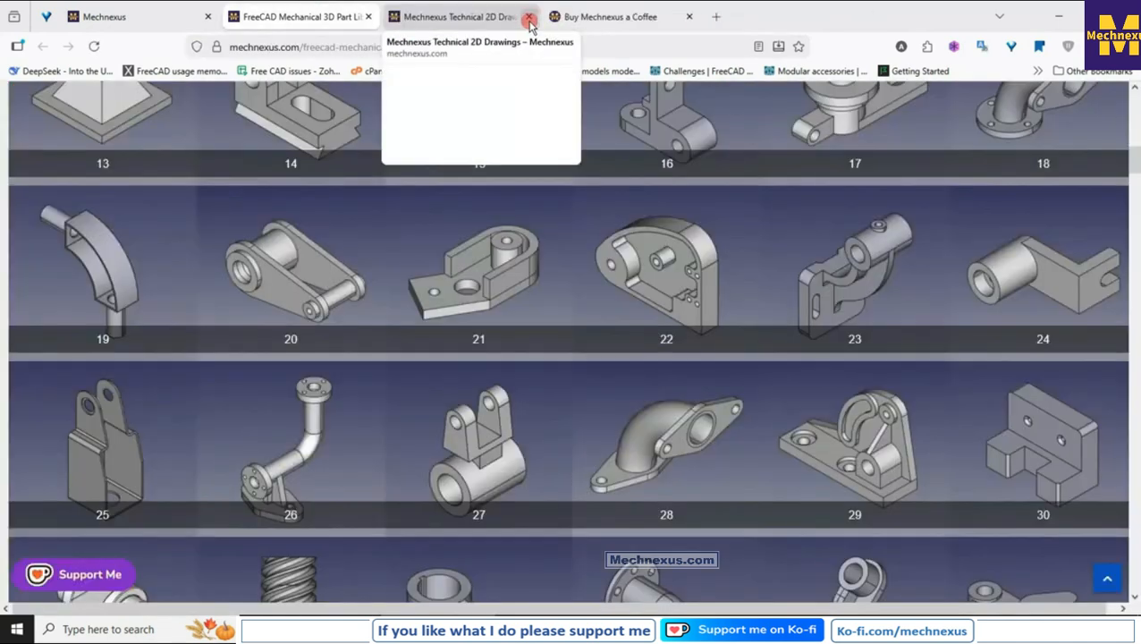
- Visit the Mechnexus technical 2D drawings page, view the PDF of drawing 06, Drawing Of Housing, and close it
{"action": "left_click", "coordinate": [437, 20]}
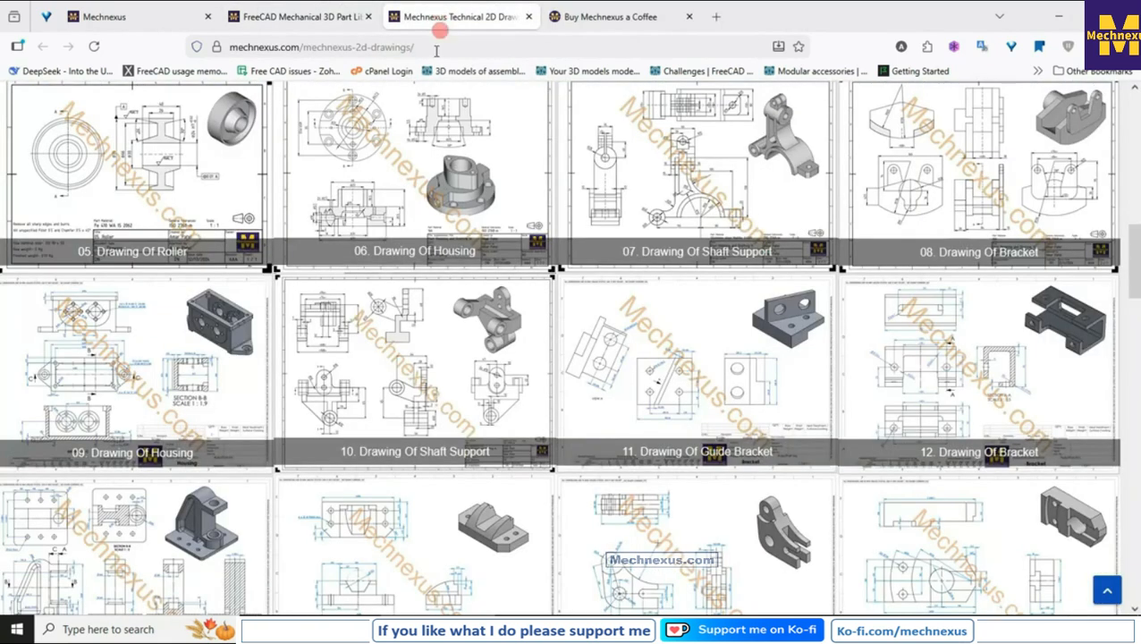
{"action": "left_click", "coordinate": [127, 18]}
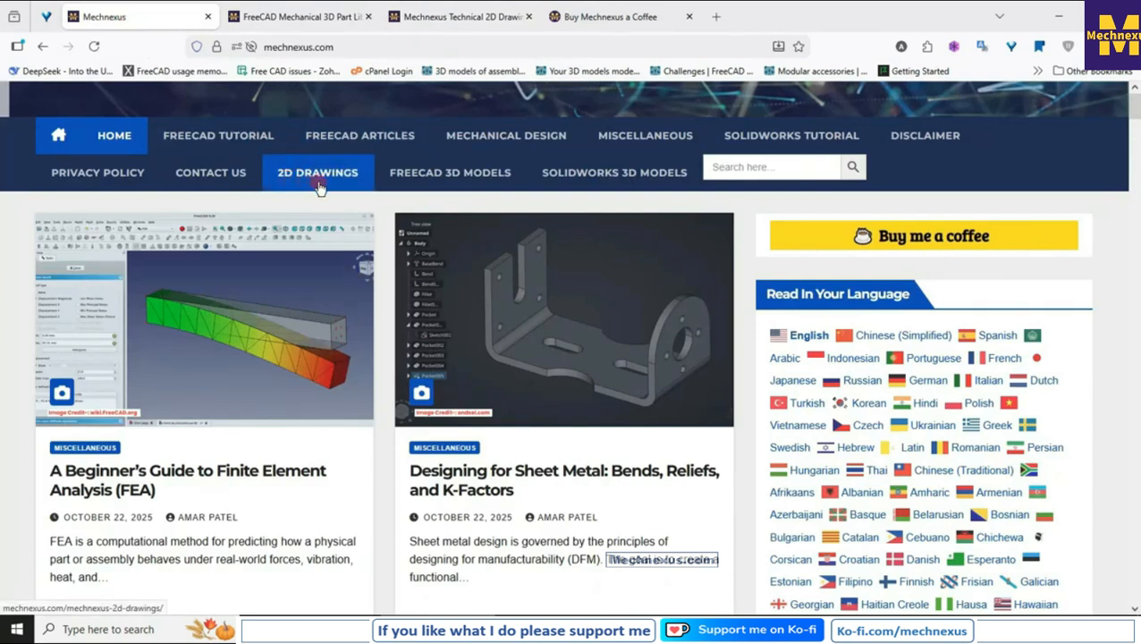
{"action": "left_click", "coordinate": [447, 20]}
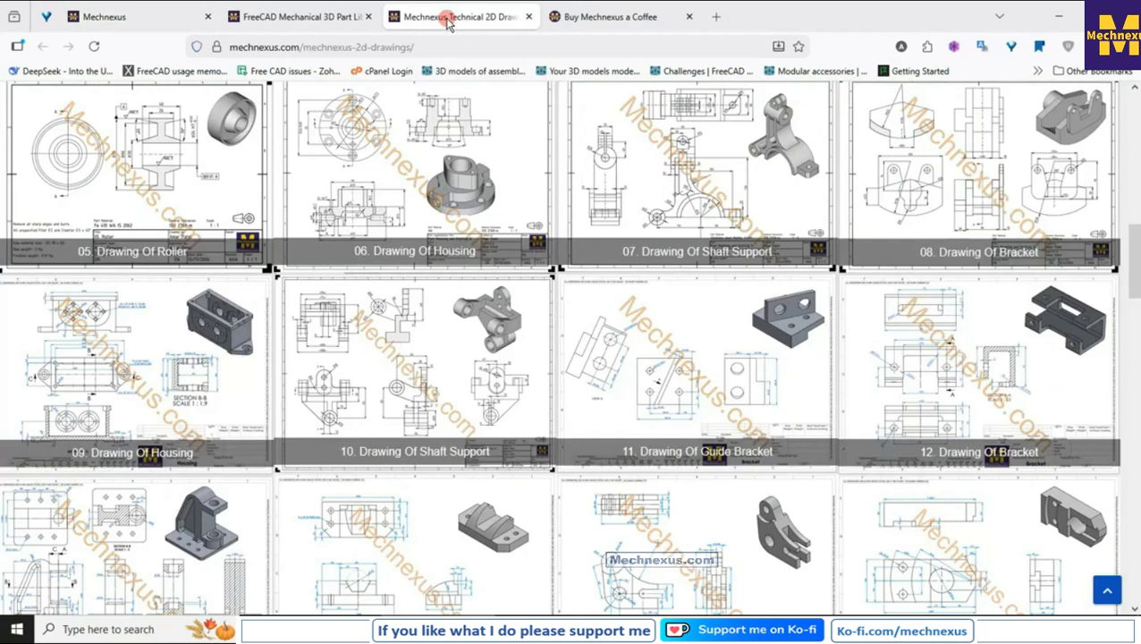
{"action": "left_click", "coordinate": [373, 212]}
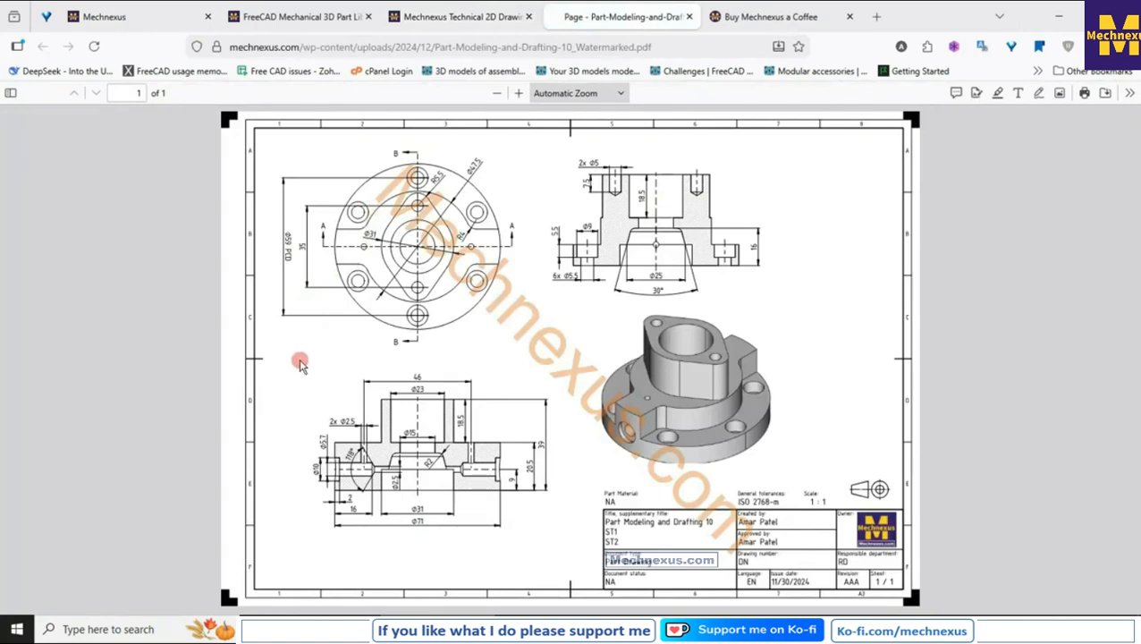
{"action": "left_click", "coordinate": [689, 16]}
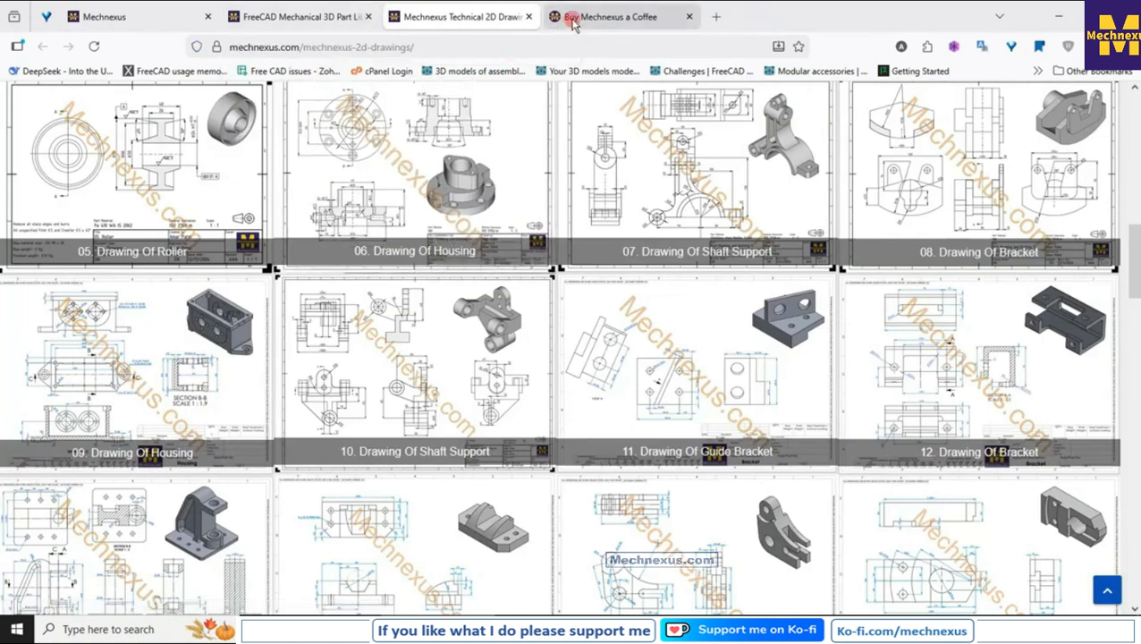
- View the Mechnexus Ko-fi page and its Shop listings, and return to the About section
{"action": "left_click", "coordinate": [573, 20]}
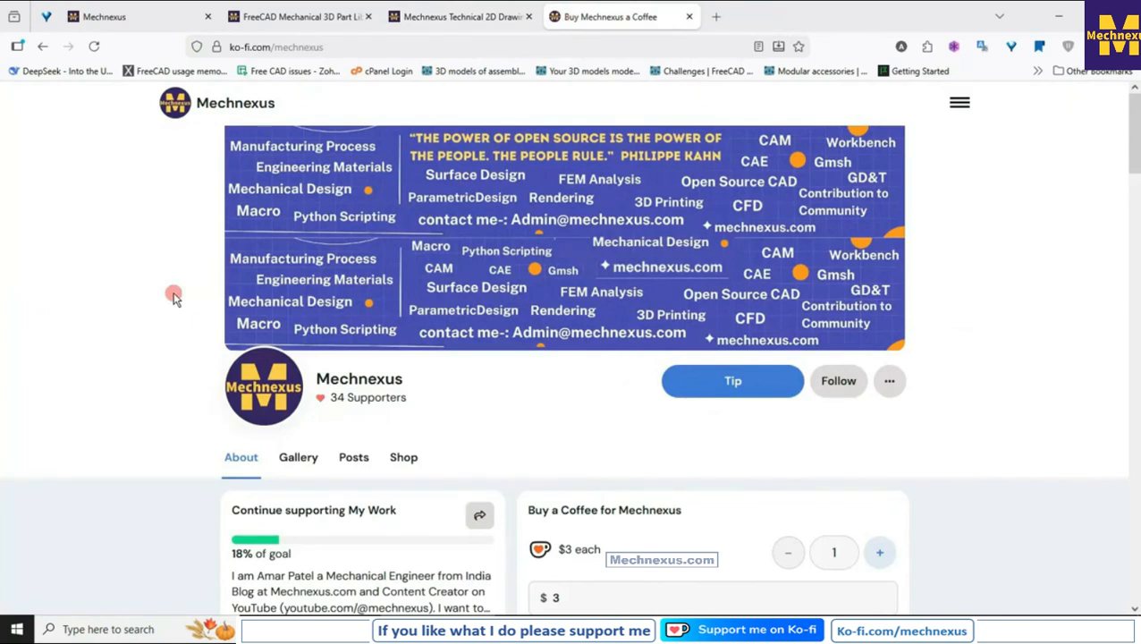
{"action": "scroll", "coordinate": [176, 298], "scroll_direction": "down", "scroll_amount": 2}
{"action": "left_click", "coordinate": [403, 313]}
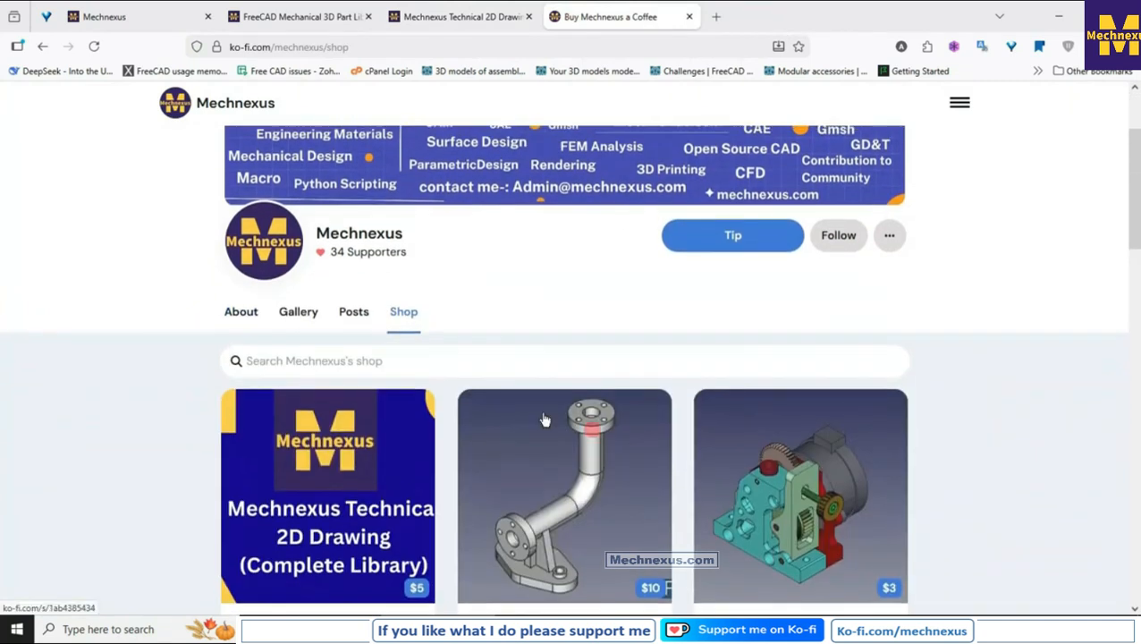
{"action": "left_click", "coordinate": [235, 313]}
{"action": "scroll", "coordinate": [184, 318], "scroll_direction": "up", "scroll_amount": 2}
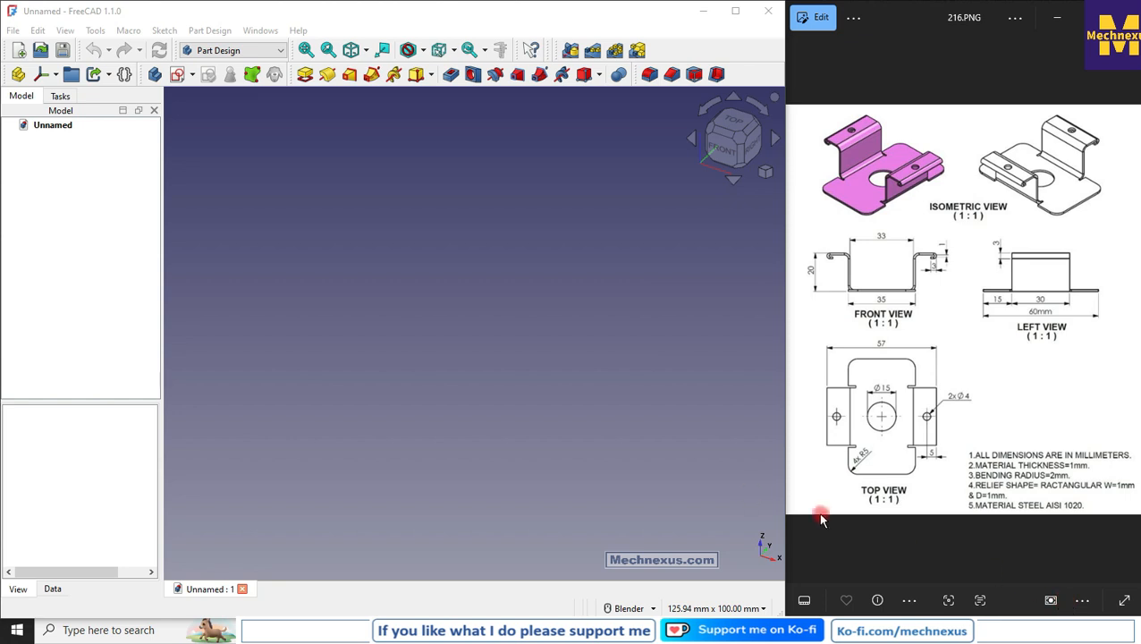
- Create a new body in the document and switch to the isometric view
{"action": "left_click", "coordinate": [315, 301]}
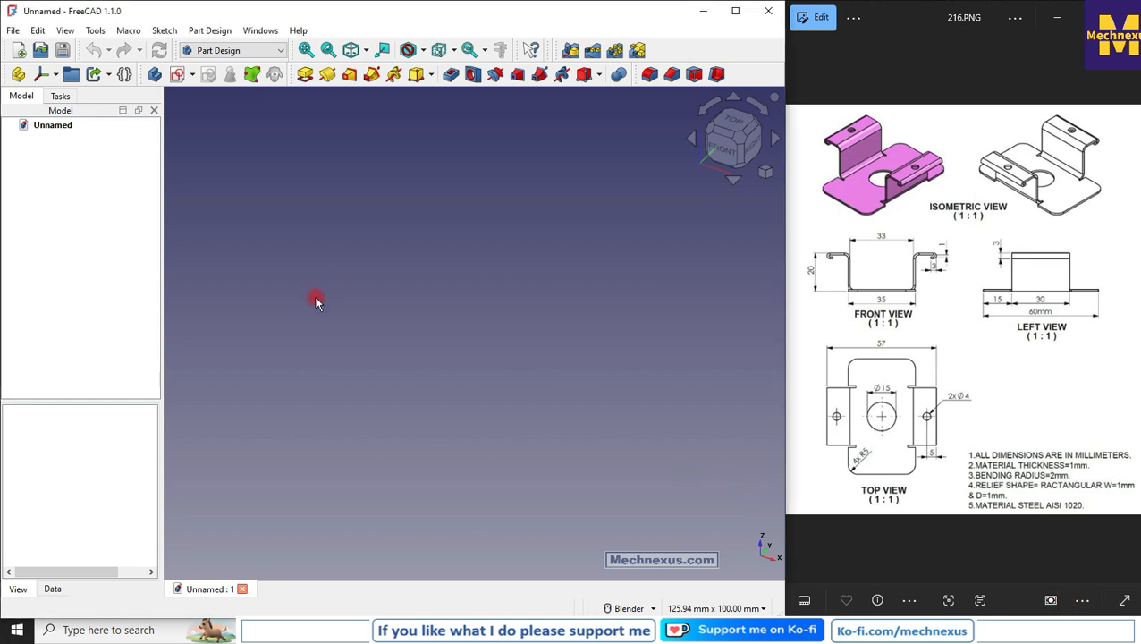
{"action": "left_click", "coordinate": [155, 75]}
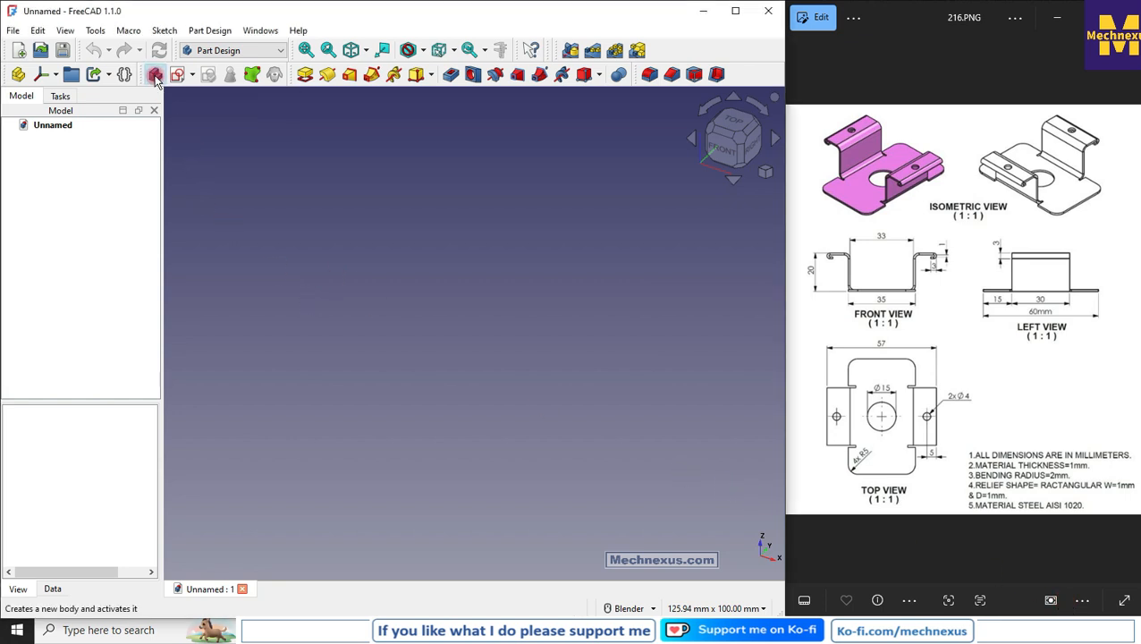
{"action": "left_click", "coordinate": [89, 158]}
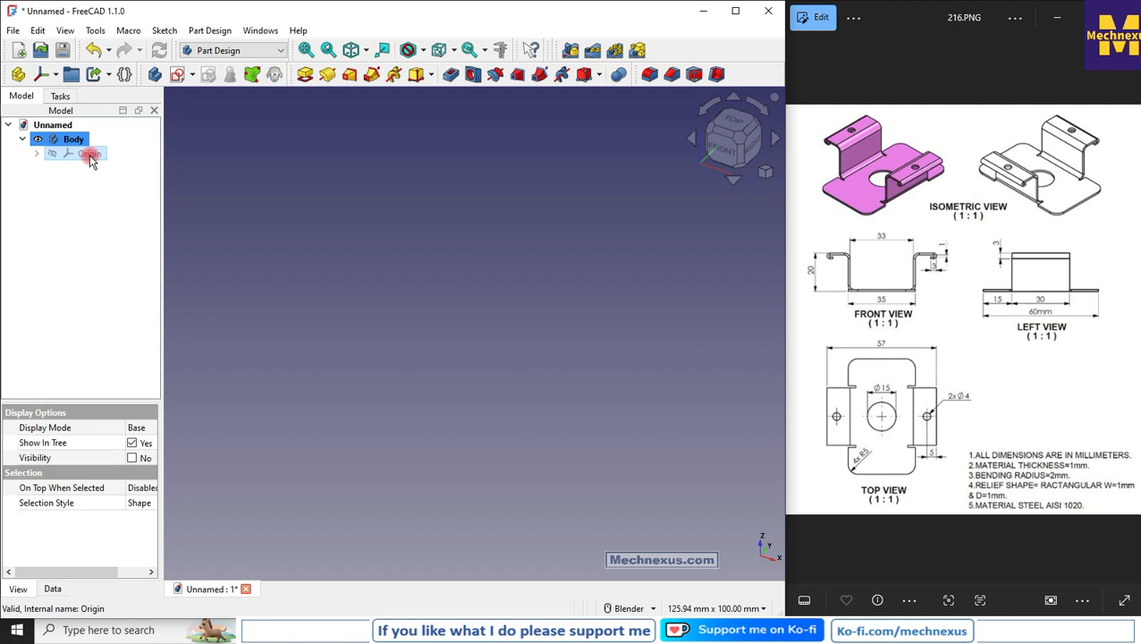
{"action": "left_click", "coordinate": [707, 179]}
{"action": "left_click", "coordinate": [766, 178]}
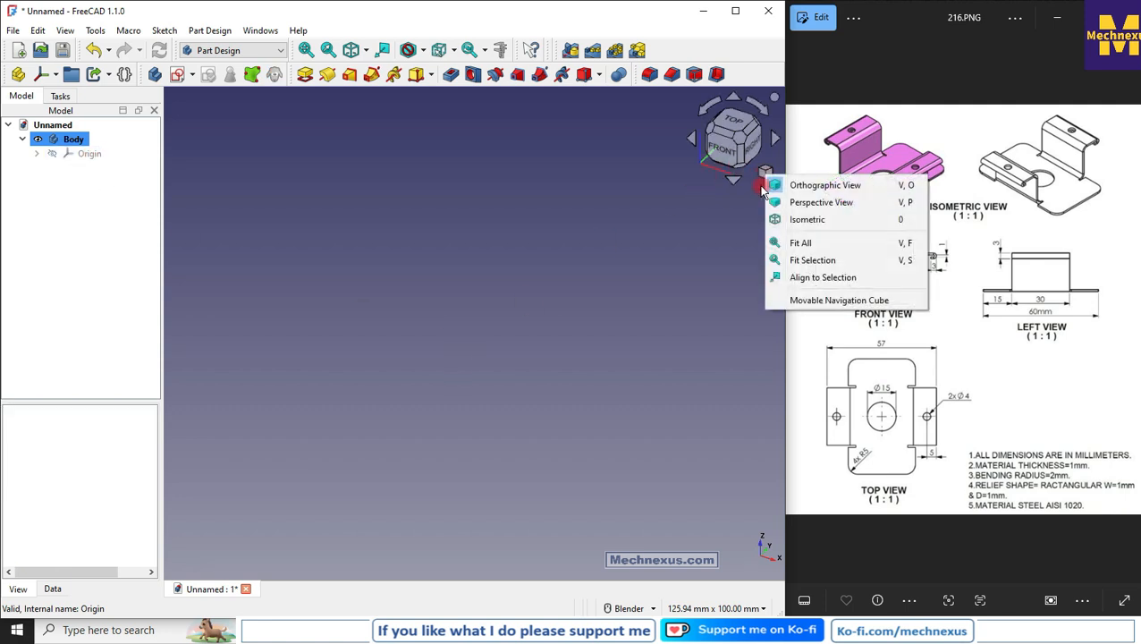
{"action": "left_click", "coordinate": [799, 225]}
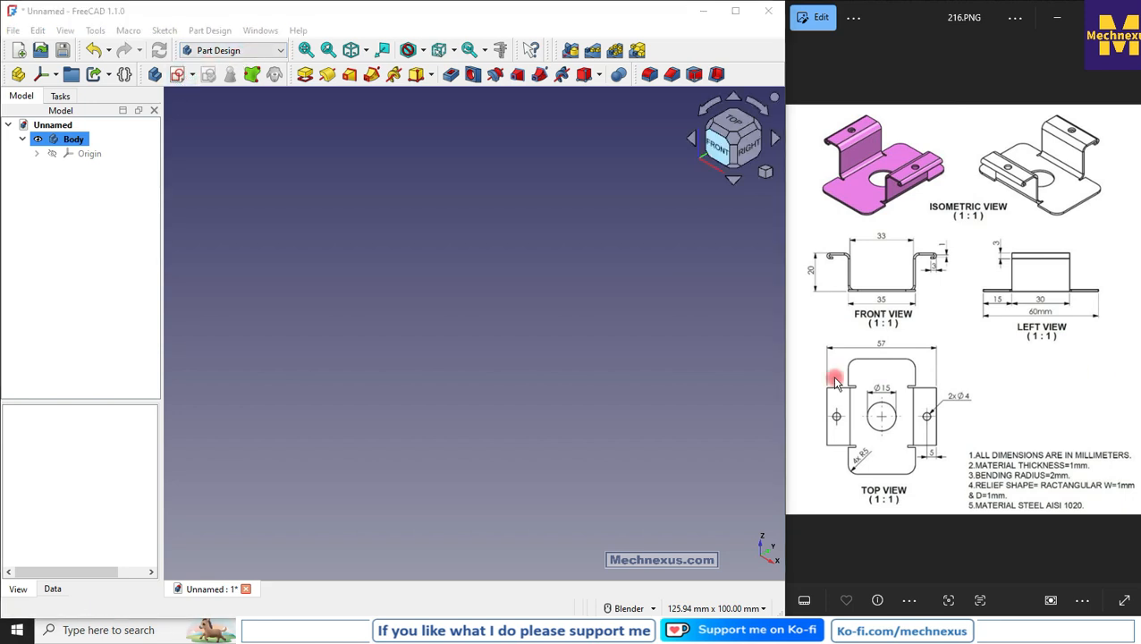
{"action": "left_click", "coordinate": [700, 377]}
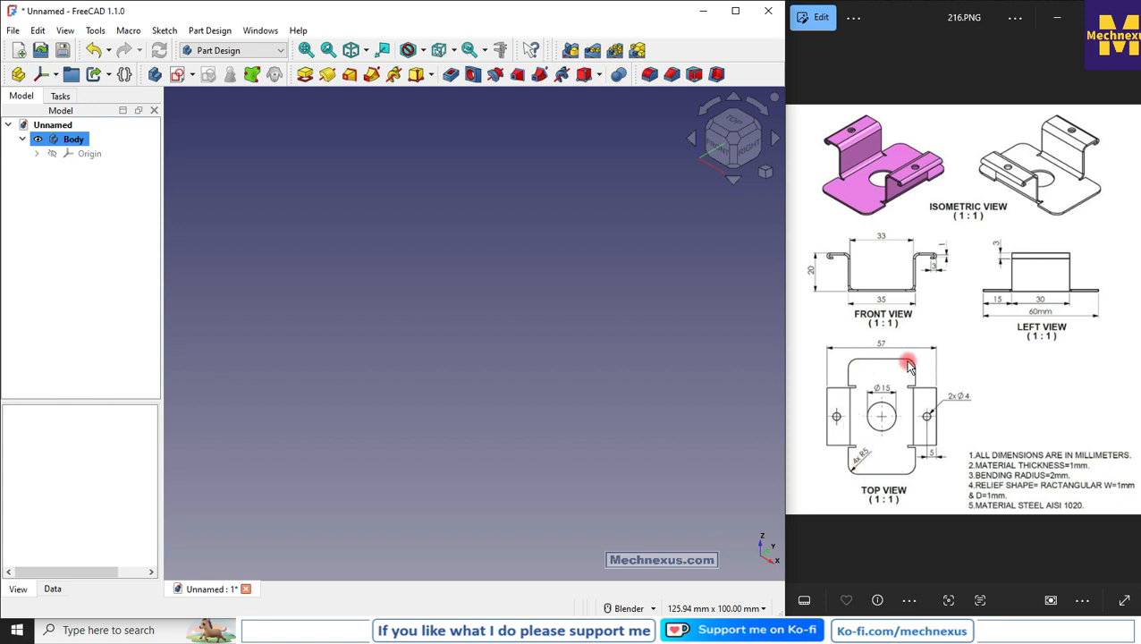
- Show the body's origin planes and start a new sketch on the XY plane
{"action": "left_click", "coordinate": [87, 154]}
{"action": "key", "text": "space"}
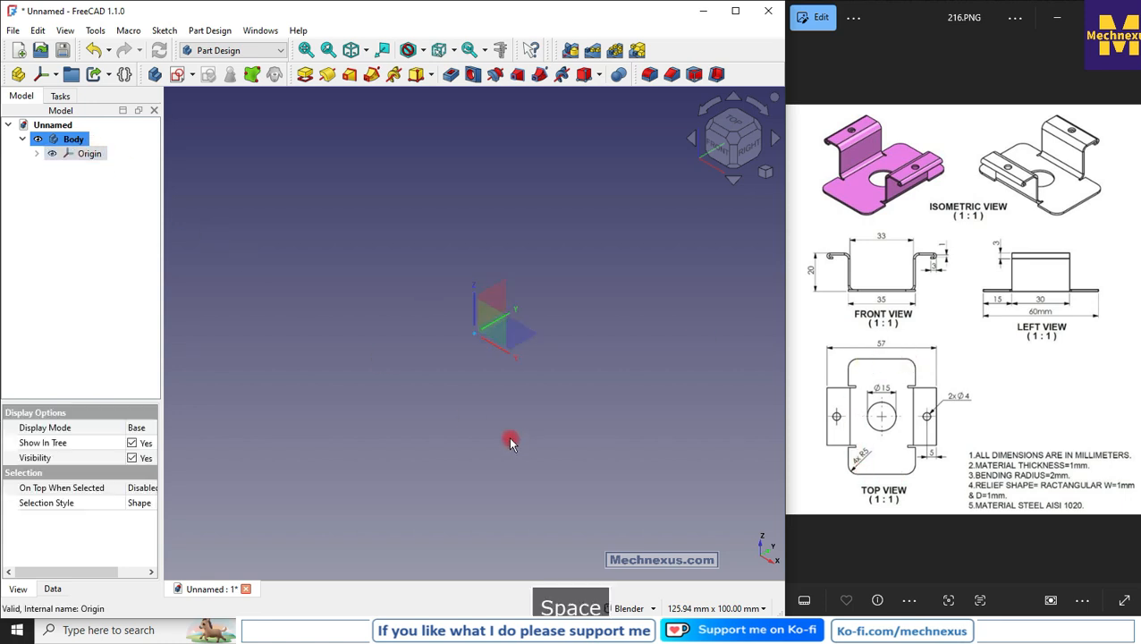
{"action": "left_click", "coordinate": [512, 436]}
{"action": "left_click", "coordinate": [531, 343]}
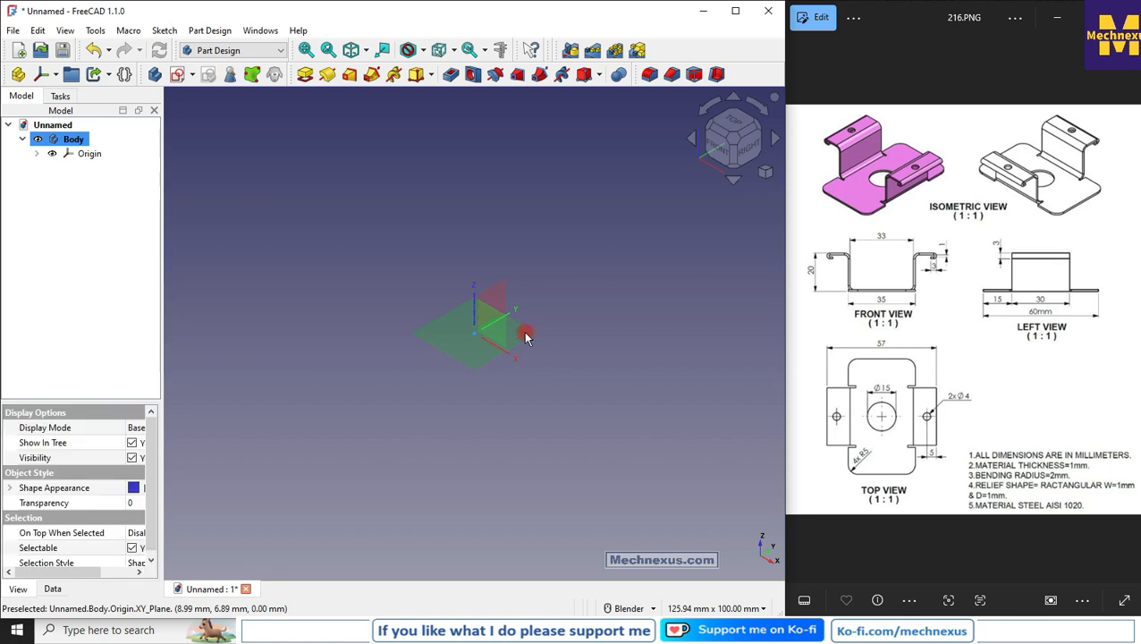
{"action": "left_click", "coordinate": [176, 76]}
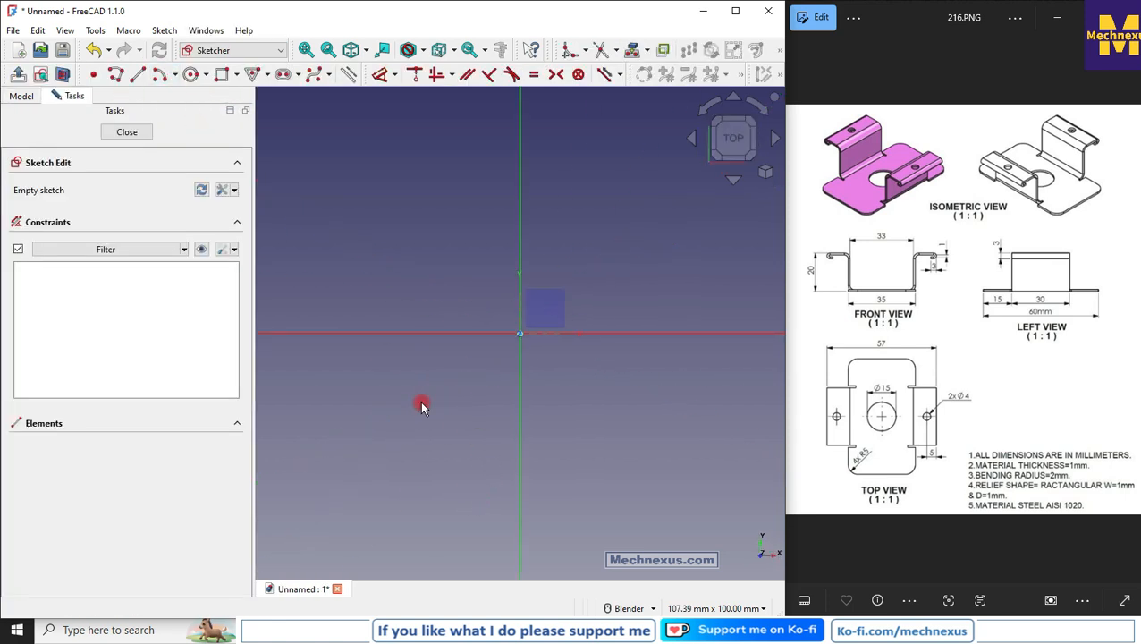
- Sketch an upright rectangle about 51 mm wide and 72 mm high around the origin
{"action": "left_click", "coordinate": [221, 75]}
{"action": "left_click", "coordinate": [400, 175]}
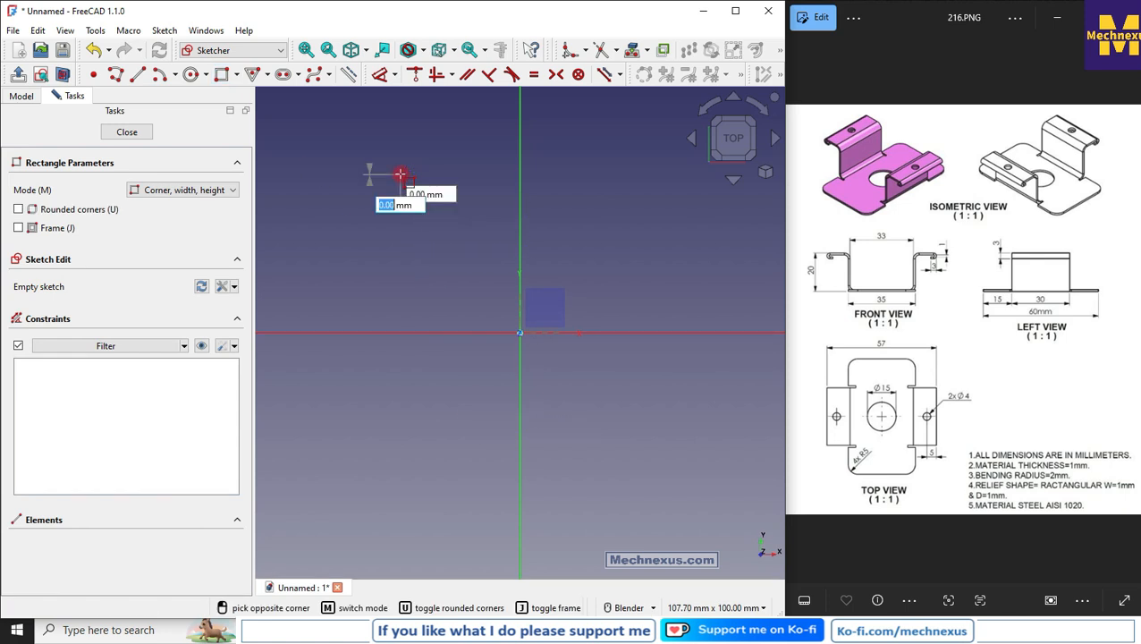
{"action": "left_click", "coordinate": [651, 527]}
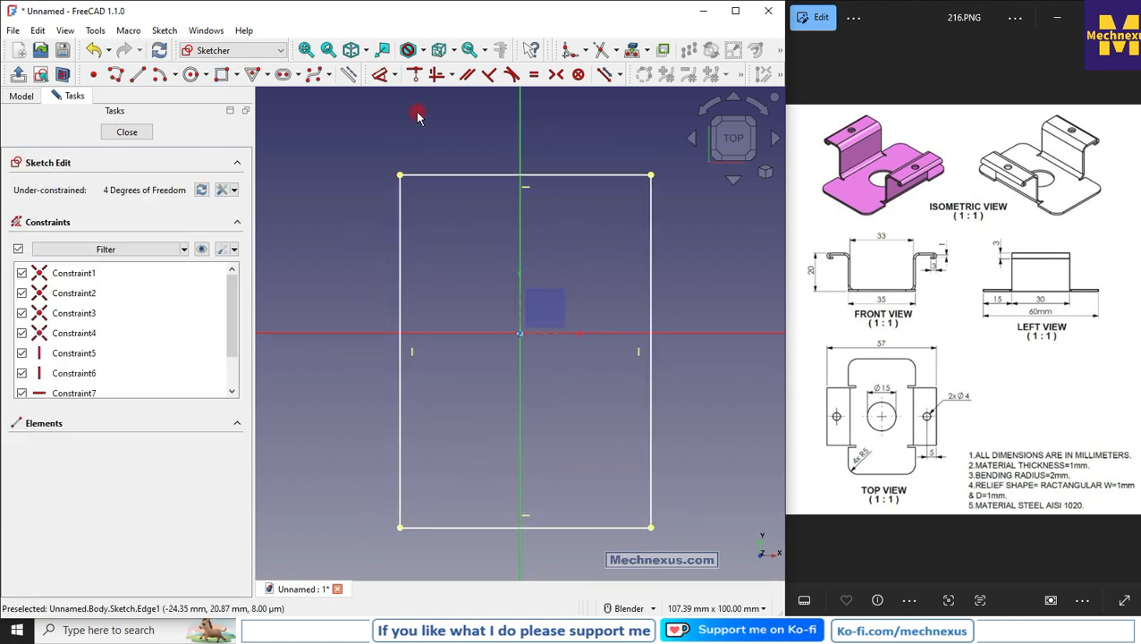
{"action": "left_click", "coordinate": [554, 75]}
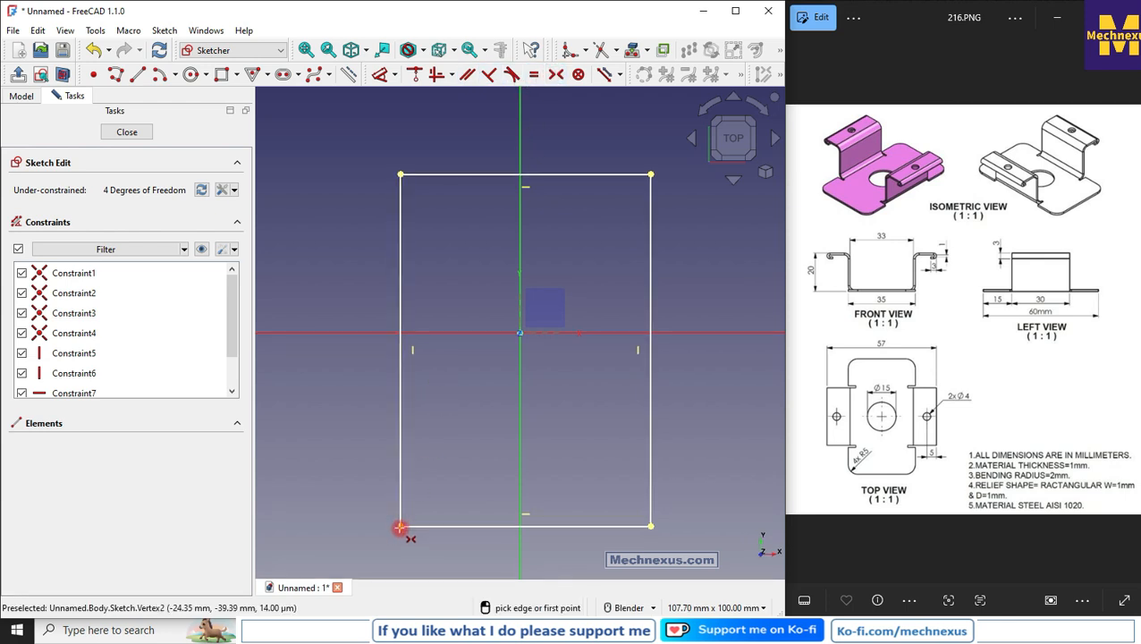
{"action": "left_click", "coordinate": [400, 528]}
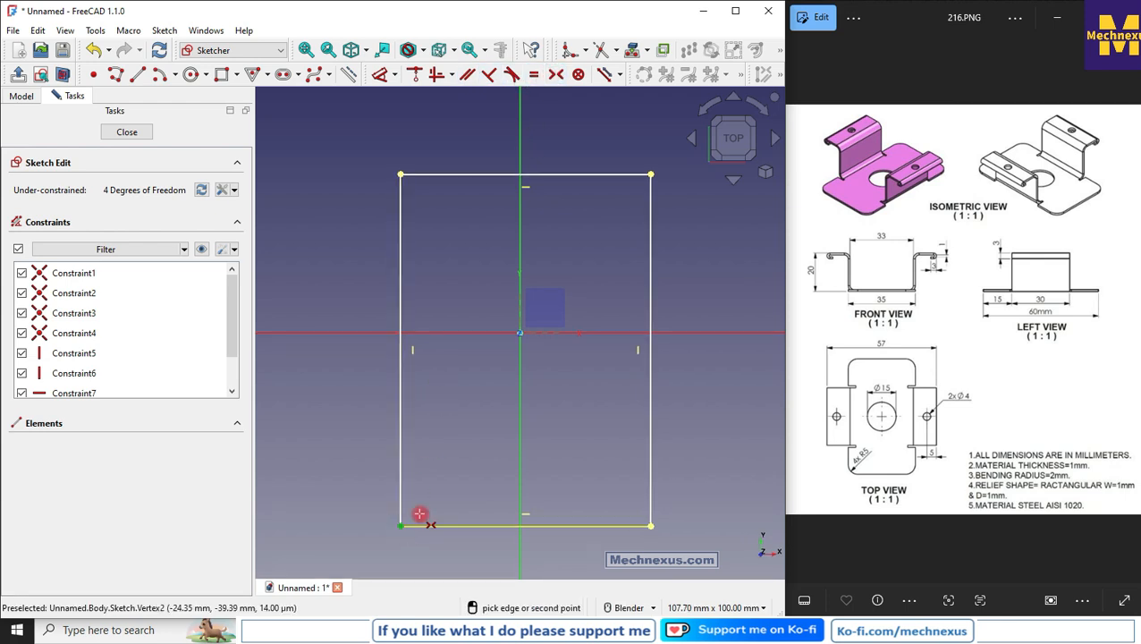
{"action": "left_click", "coordinate": [655, 175]}
{"action": "left_click", "coordinate": [519, 334]}
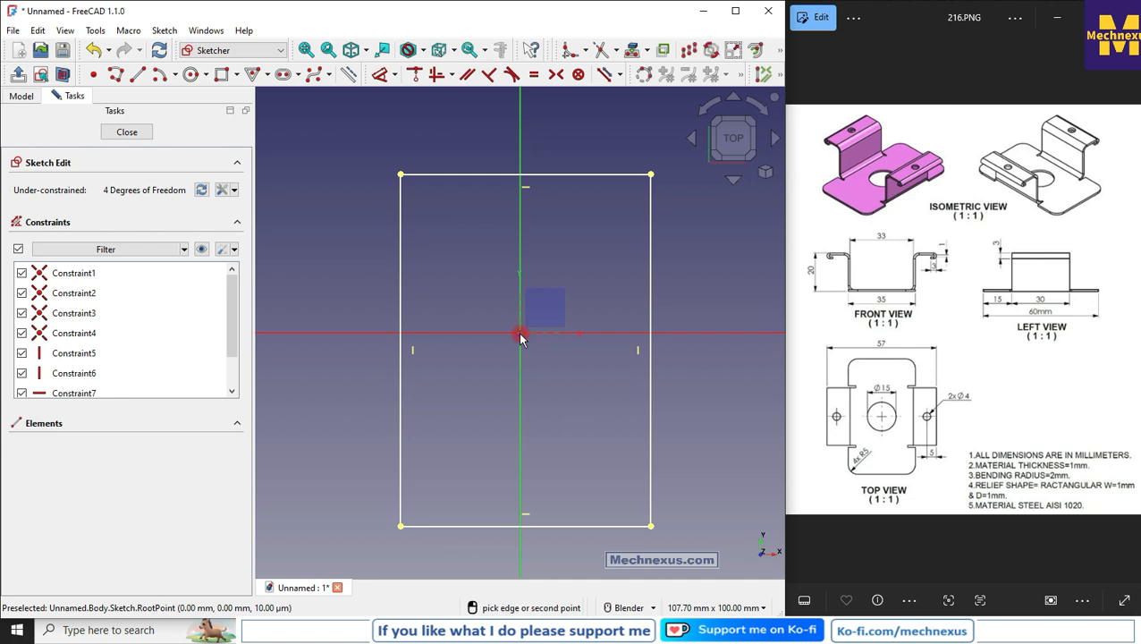
{"action": "right_click", "coordinate": [458, 415]}
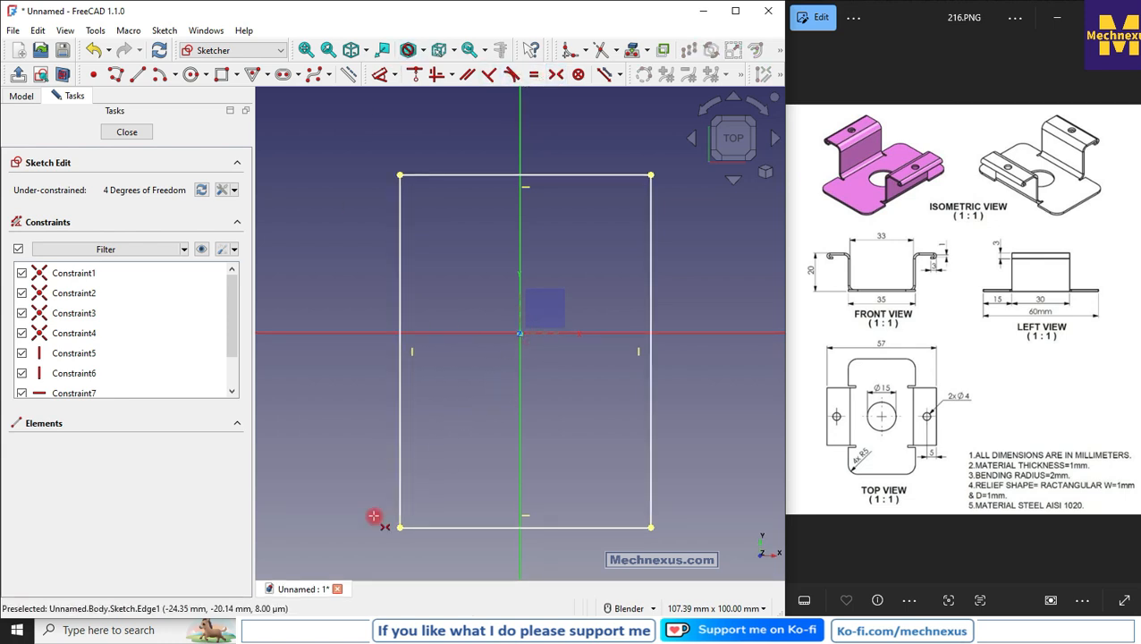
- Constrain the rectangle's lower-left and upper-right corners symmetric about the sketch origin
{"action": "left_click", "coordinate": [400, 528]}
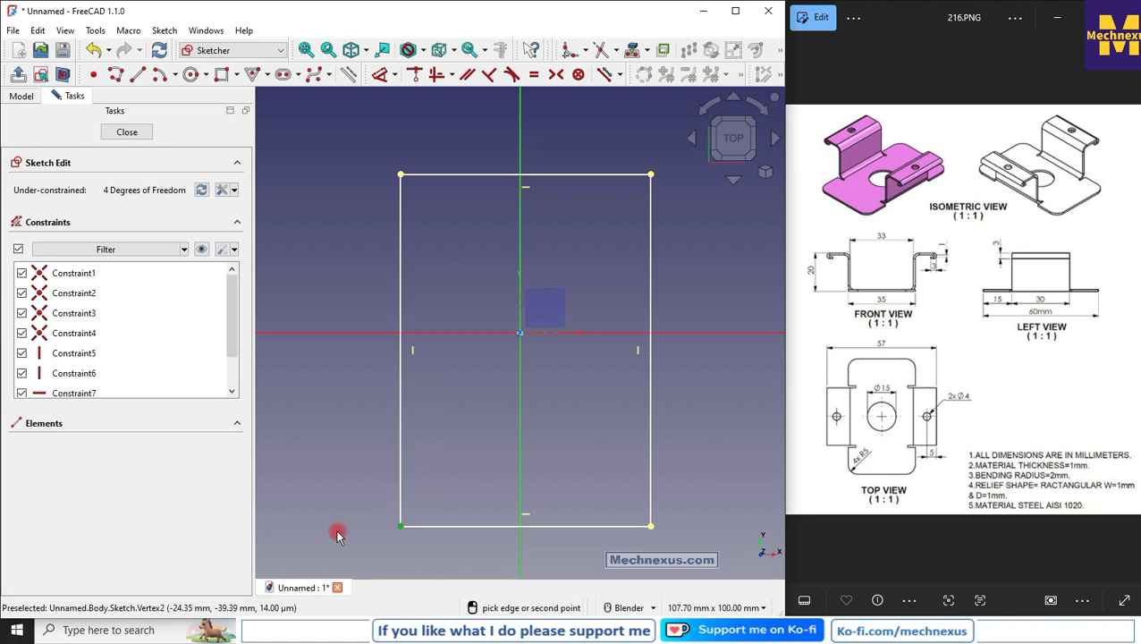
{"action": "left_click", "coordinate": [650, 173]}
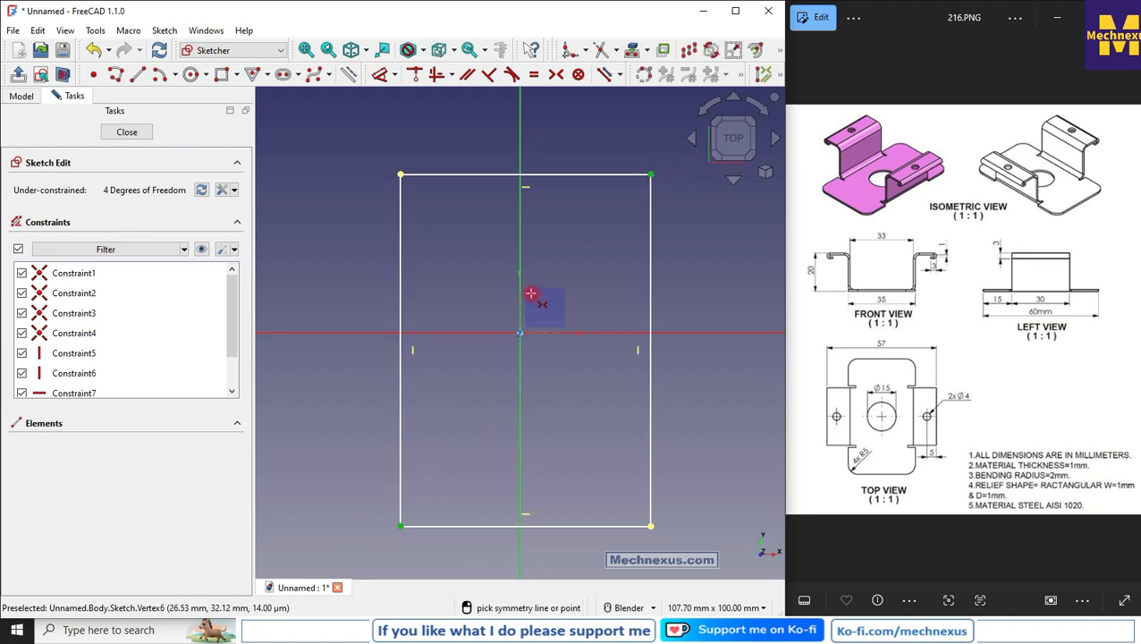
{"action": "left_click", "coordinate": [520, 332]}
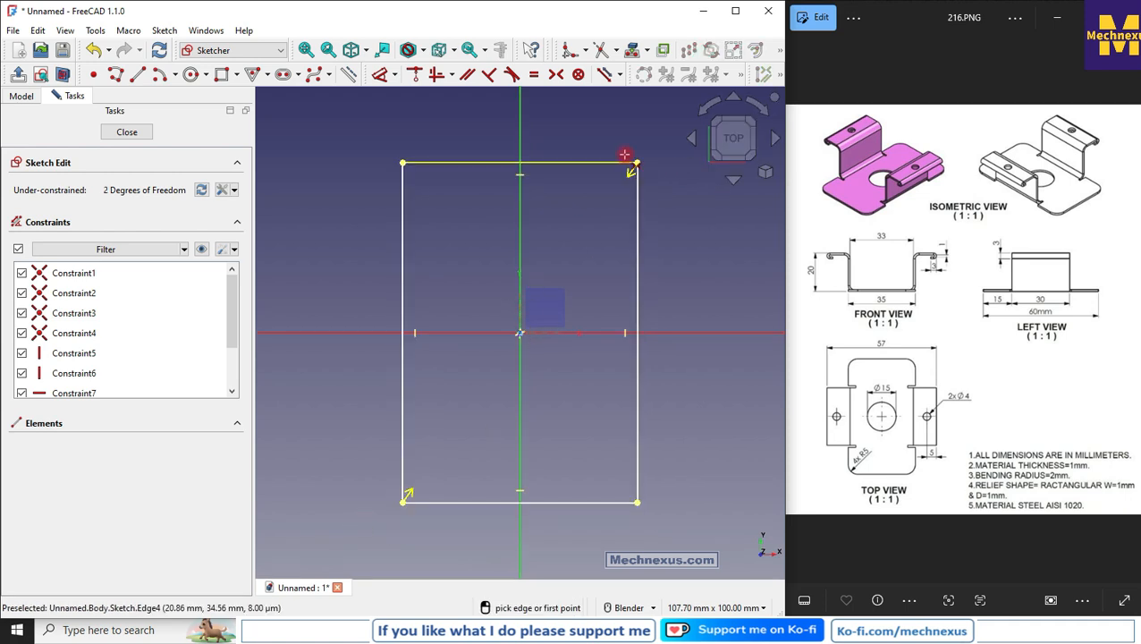
{"action": "right_click", "coordinate": [468, 420]}
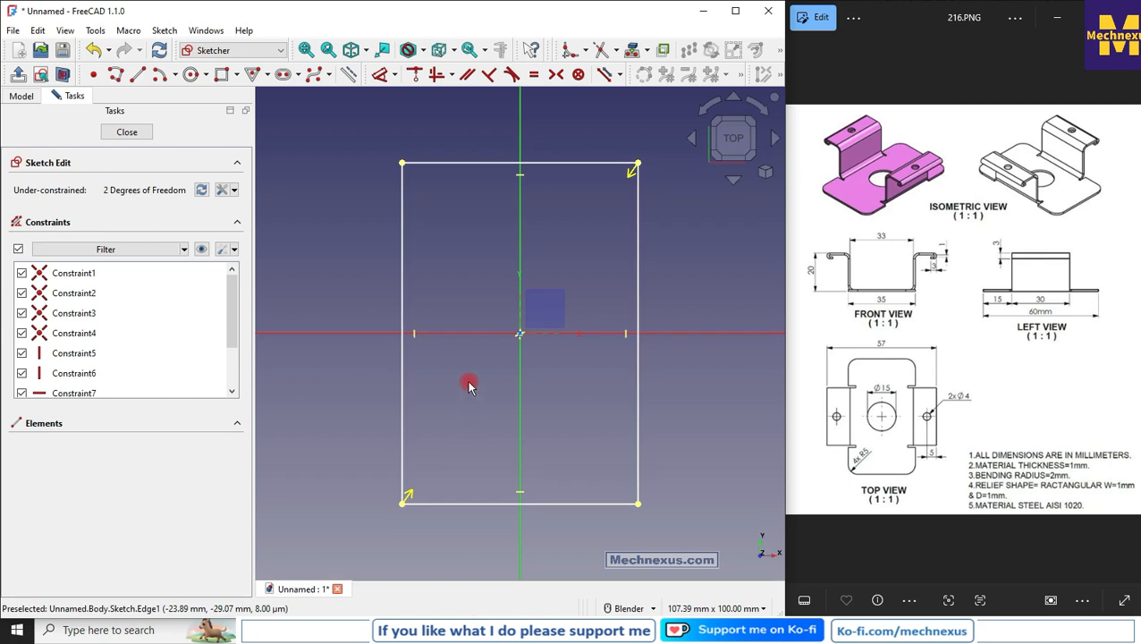
- Dimension the rectangle's left vertical side to 60 mm
{"action": "left_click", "coordinate": [379, 75]}
{"action": "left_click", "coordinate": [402, 257]}
{"action": "left_click", "coordinate": [362, 263]}
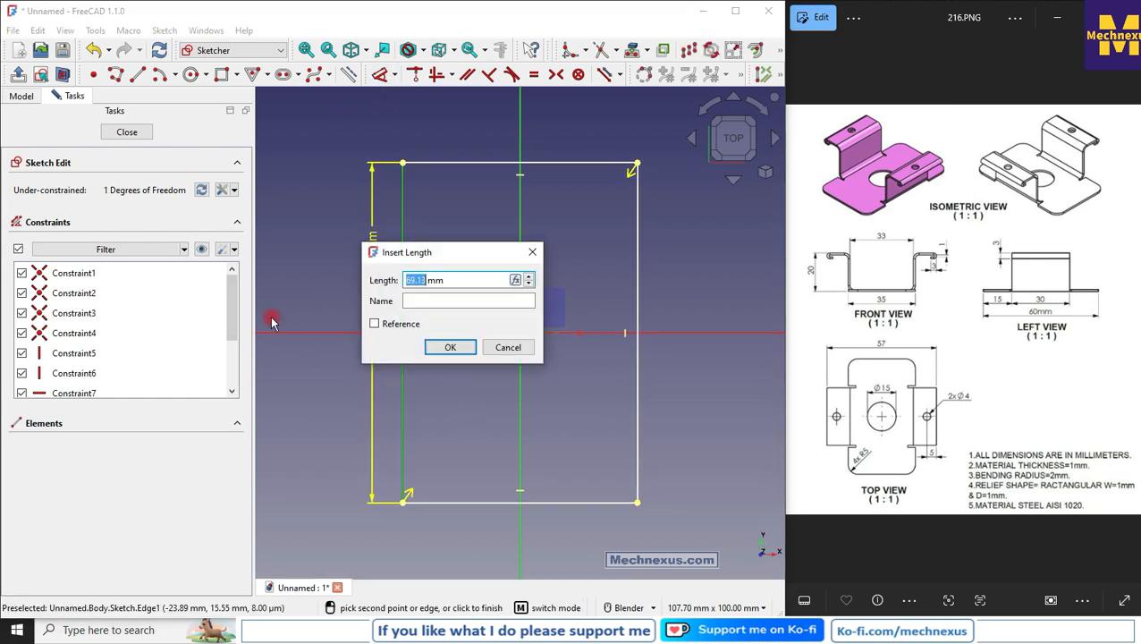
{"action": "type", "text": "60"}
{"action": "key", "text": "Return"}
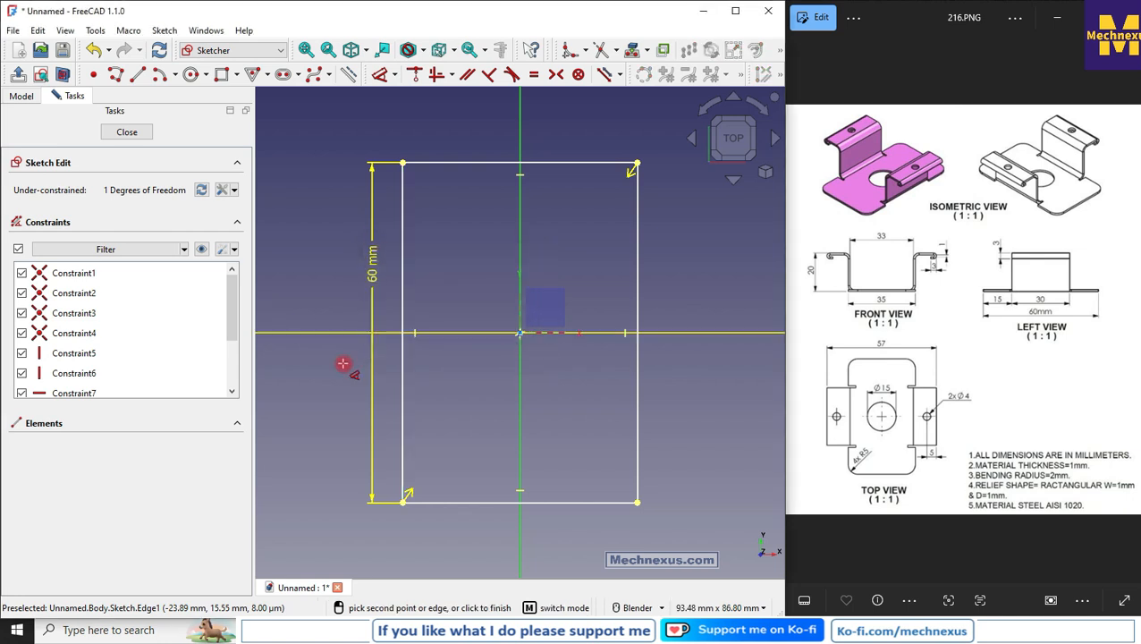
- Dimension the rectangle's lower horizontal side to 35 mm and close the sketch
{"action": "left_click", "coordinate": [543, 502]}
{"action": "left_click", "coordinate": [547, 548]}
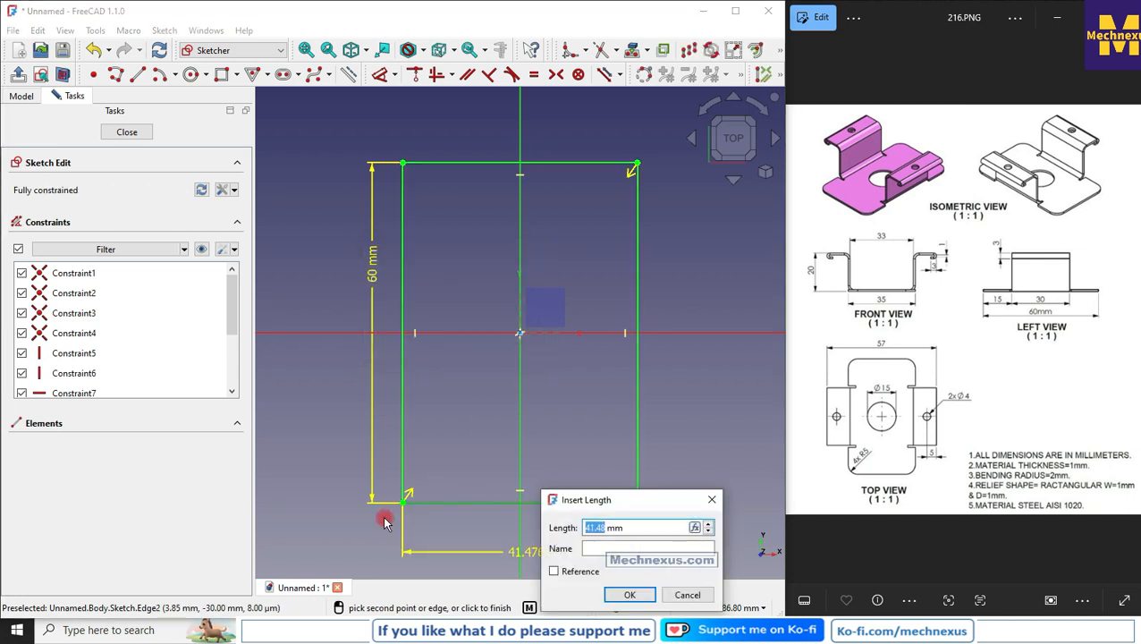
{"action": "key", "text": "Return"}
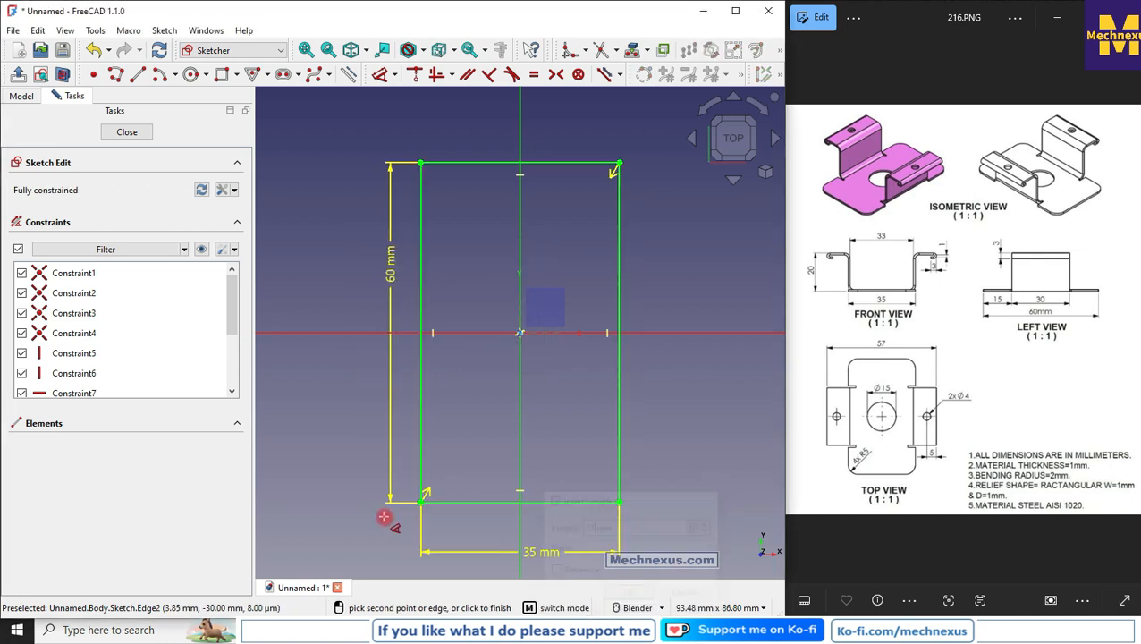
{"action": "left_click", "coordinate": [127, 133]}
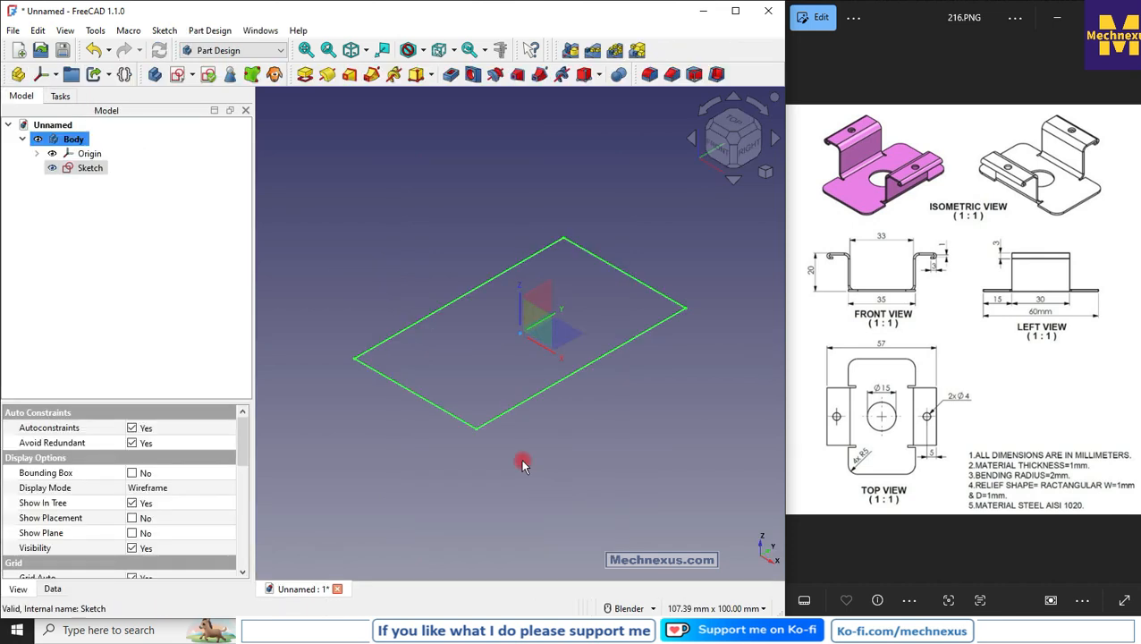
{"action": "left_click", "coordinate": [560, 459]}
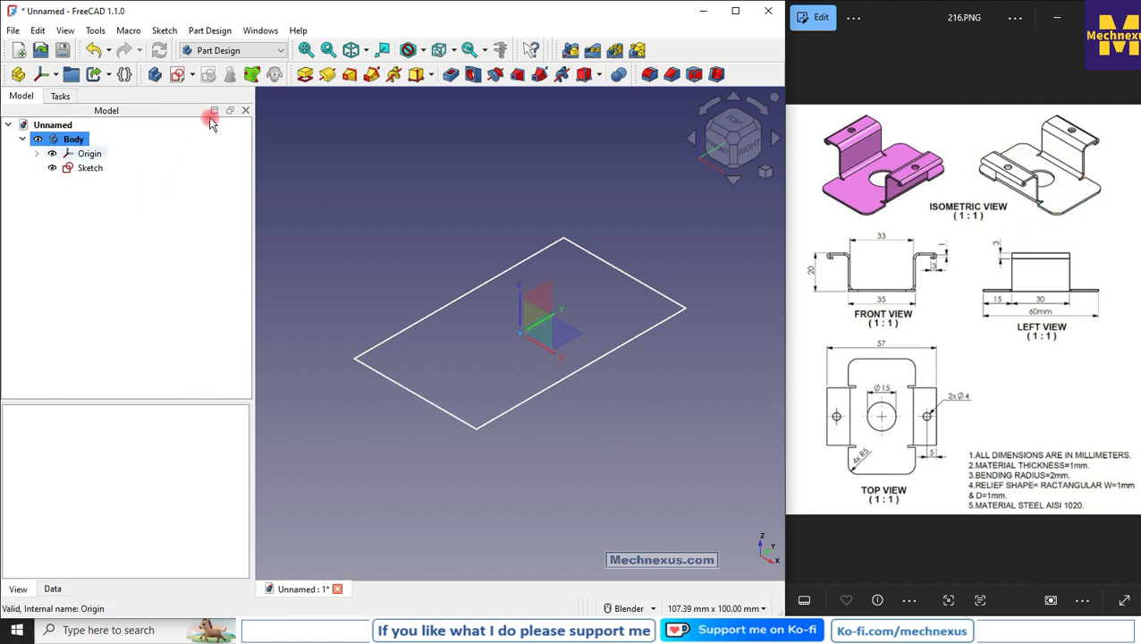
- Switch to the Sheet Metal workbench and make a base plate from the rectangle sketch, 1 mm thick with a 2 mm bend radius
{"action": "left_click", "coordinate": [212, 52]}
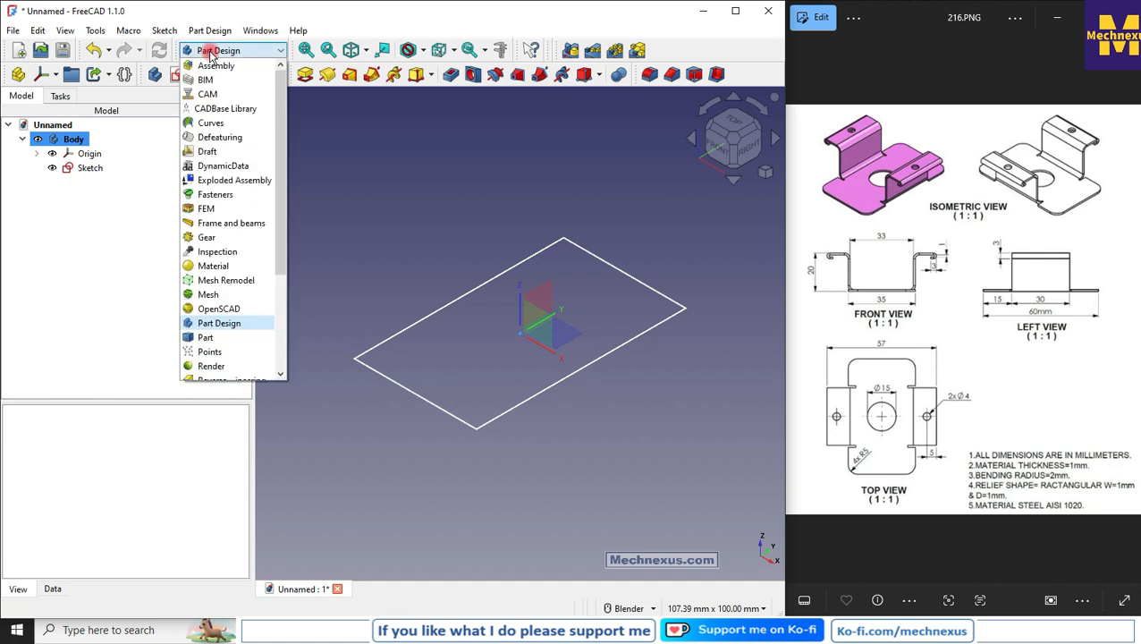
{"action": "scroll", "coordinate": [229, 262], "scroll_direction": "down", "scroll_amount": 2}
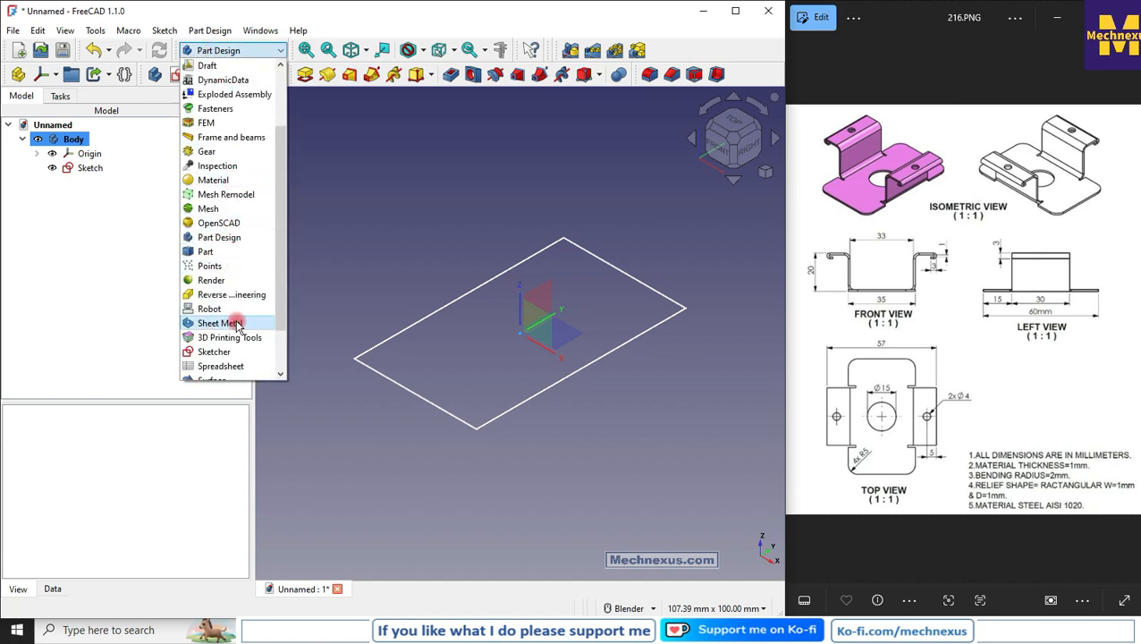
{"action": "left_click", "coordinate": [223, 323]}
{"action": "left_click", "coordinate": [83, 170]}
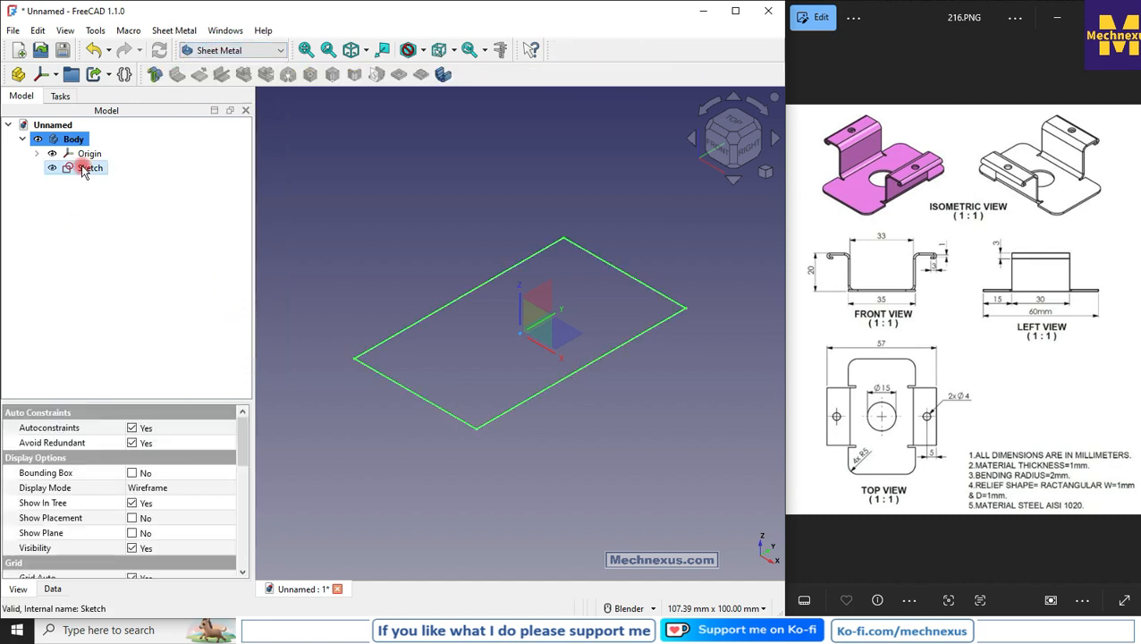
{"action": "left_click", "coordinate": [154, 73]}
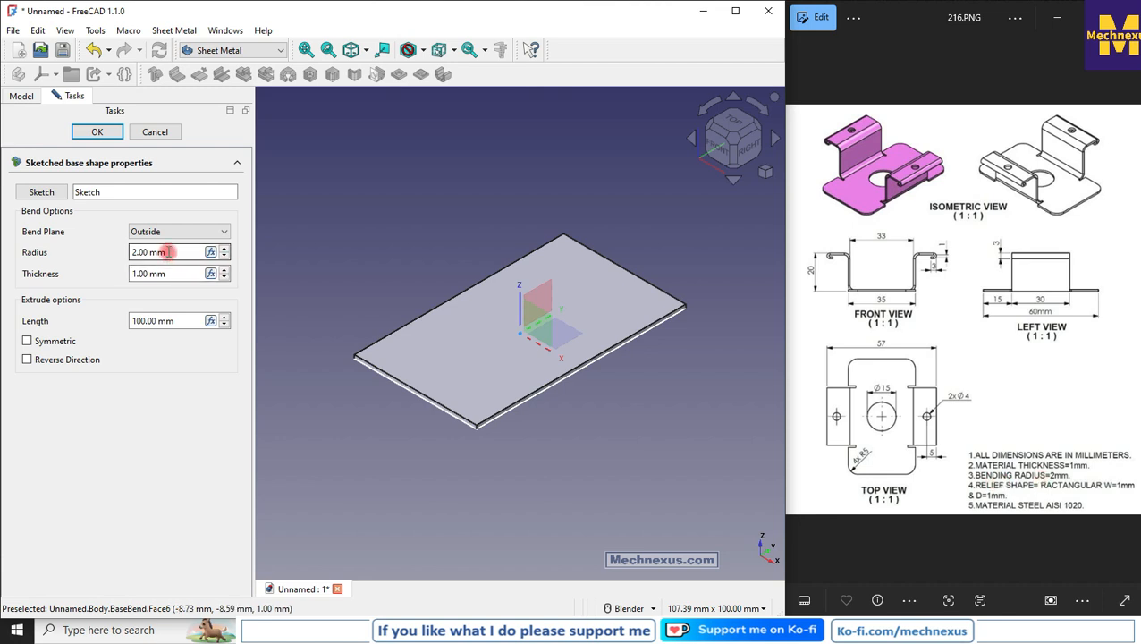
{"action": "left_click", "coordinate": [98, 133]}
{"action": "left_click", "coordinate": [280, 402]}
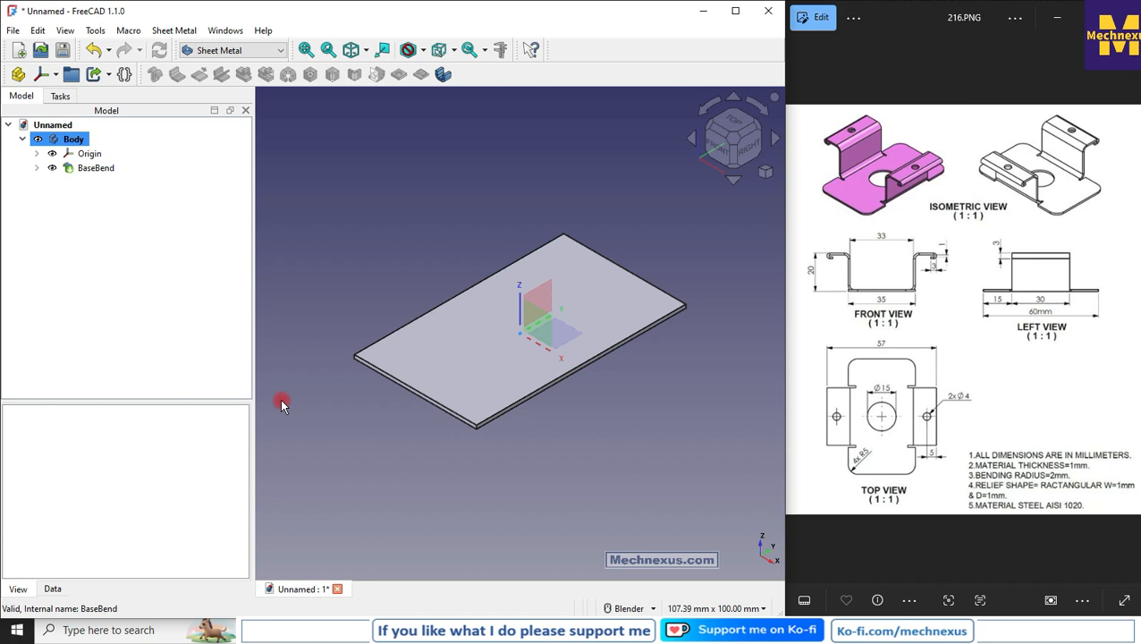
{"action": "scroll", "coordinate": [357, 350], "scroll_direction": "up", "scroll_amount": 2}
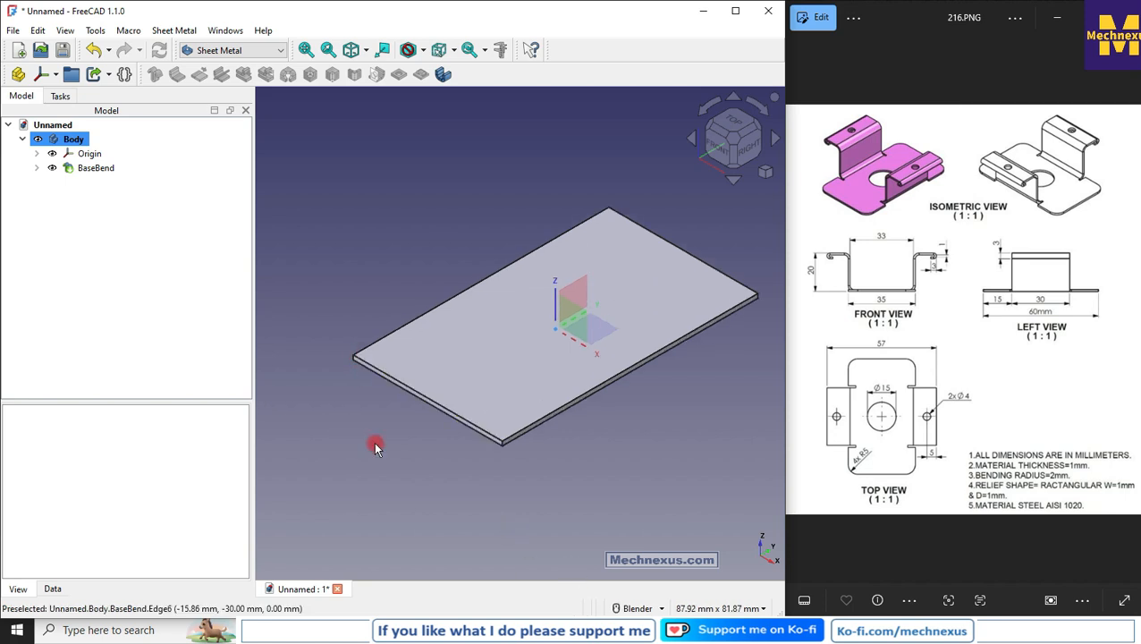
{"action": "left_click", "coordinate": [89, 168]}
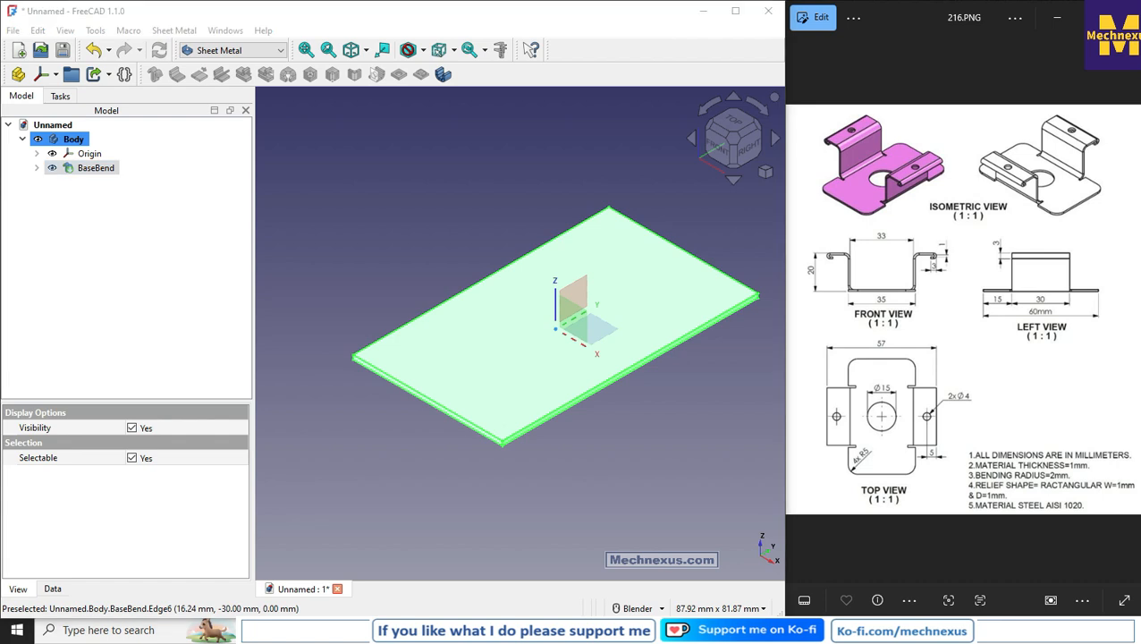
{"action": "scroll", "coordinate": [435, 290], "scroll_direction": "down", "scroll_amount": 1}
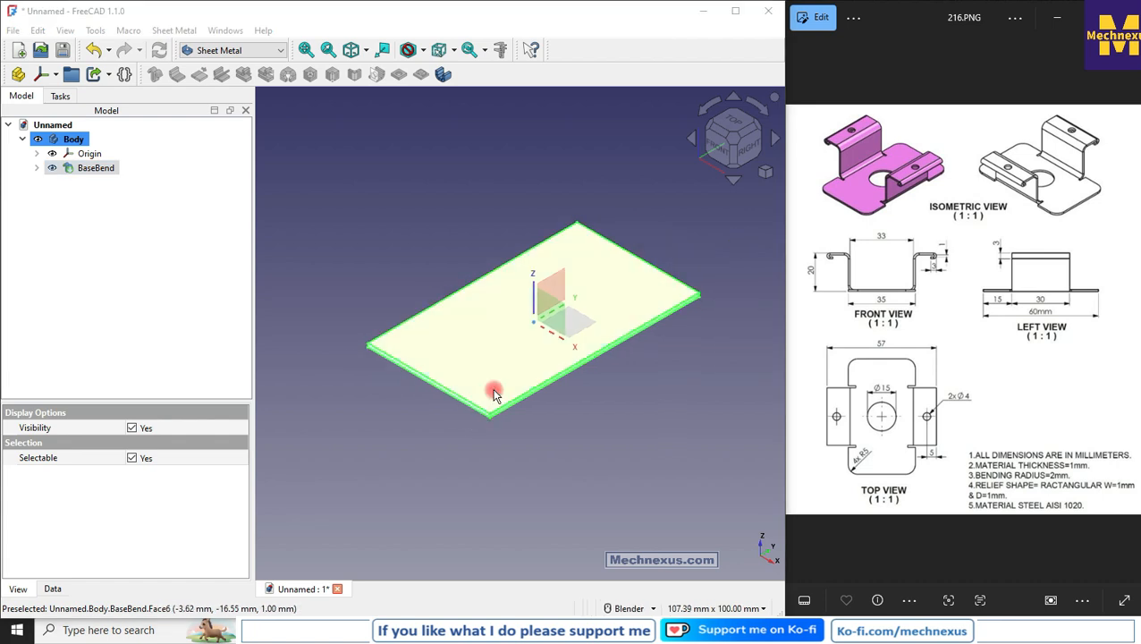
{"action": "left_click", "coordinate": [527, 433]}
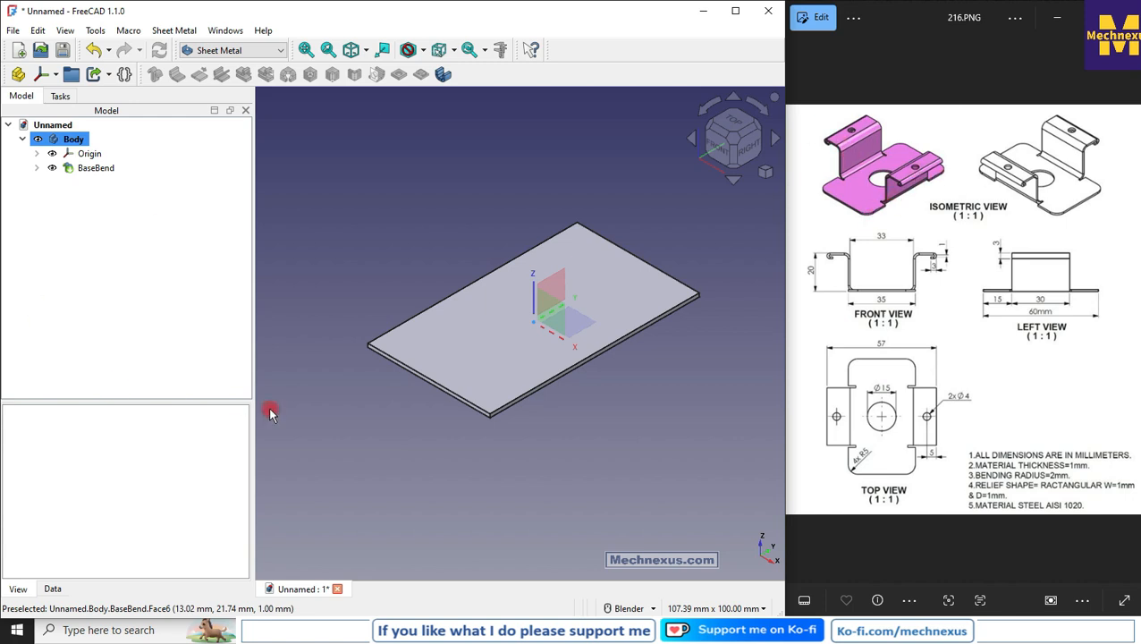
- Make upright walls along both 60 mm edges of the base plate and set their length to 14 mm
{"action": "left_click", "coordinate": [579, 358]}
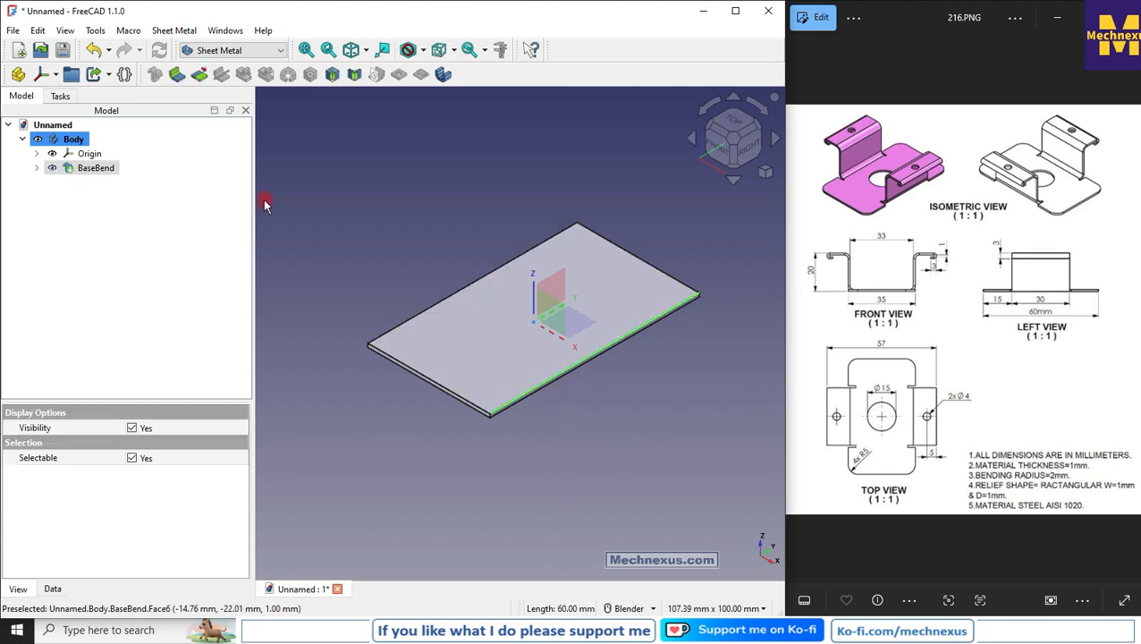
{"action": "left_click", "coordinate": [179, 75]}
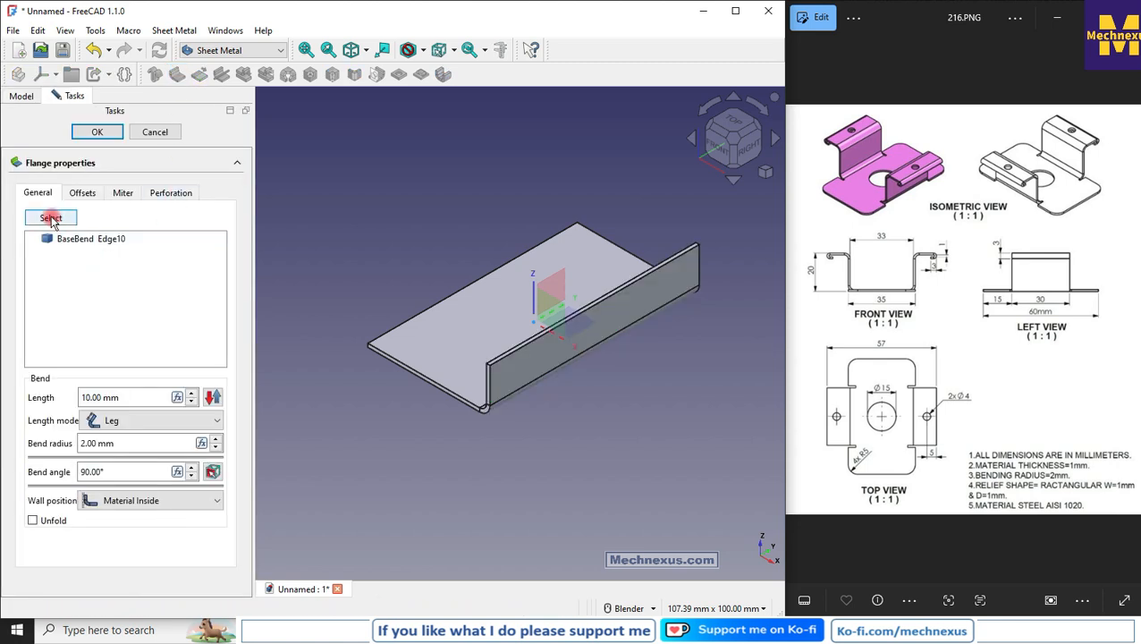
{"action": "left_click", "coordinate": [51, 219]}
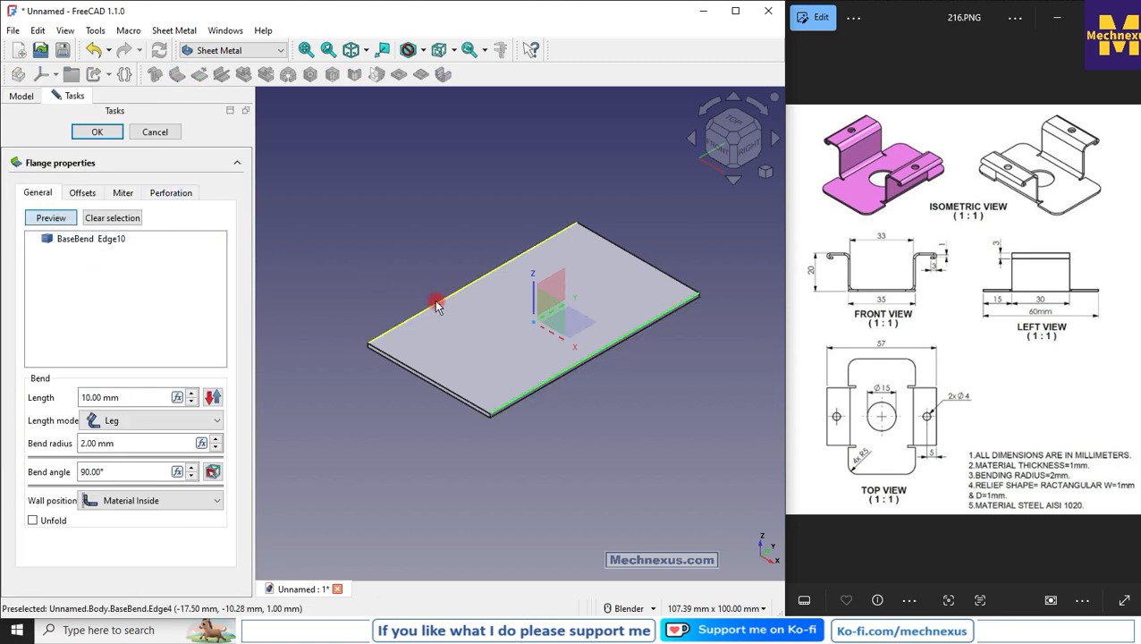
{"action": "left_click", "coordinate": [51, 218]}
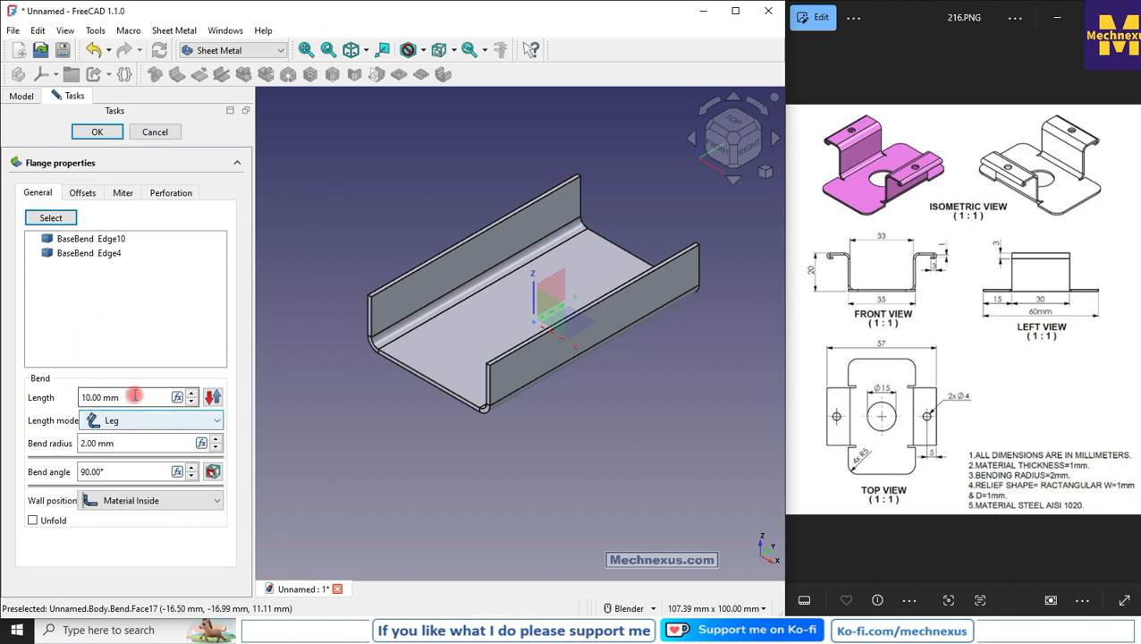
{"action": "left_click_drag", "start_coordinate": [134, 393], "coordinate": [4, 384]}
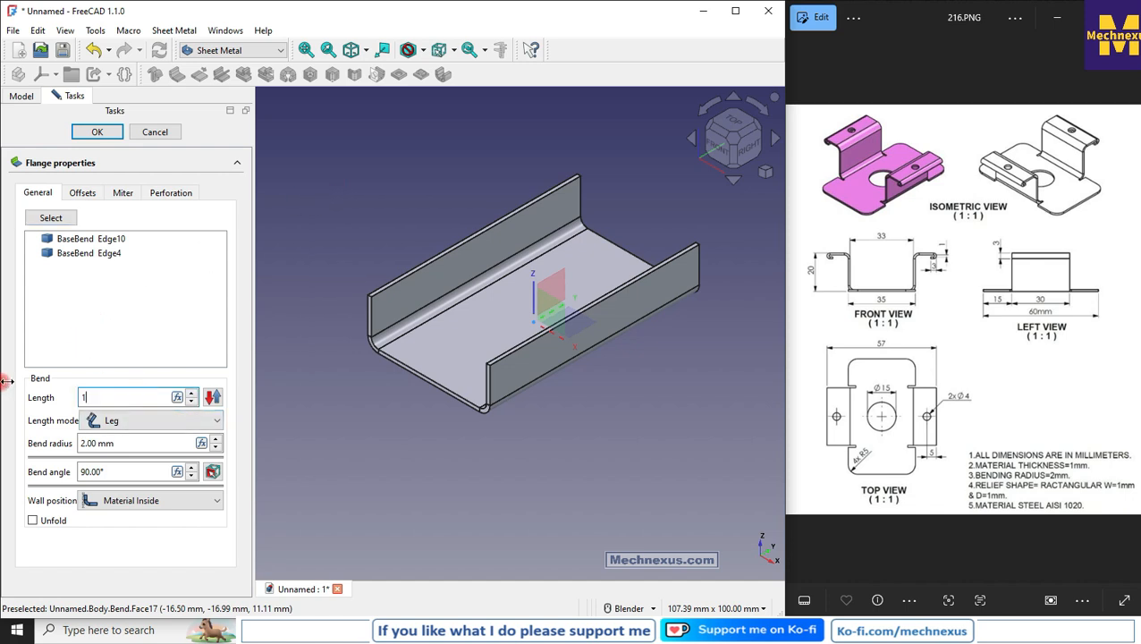
{"action": "left_click", "coordinate": [400, 509]}
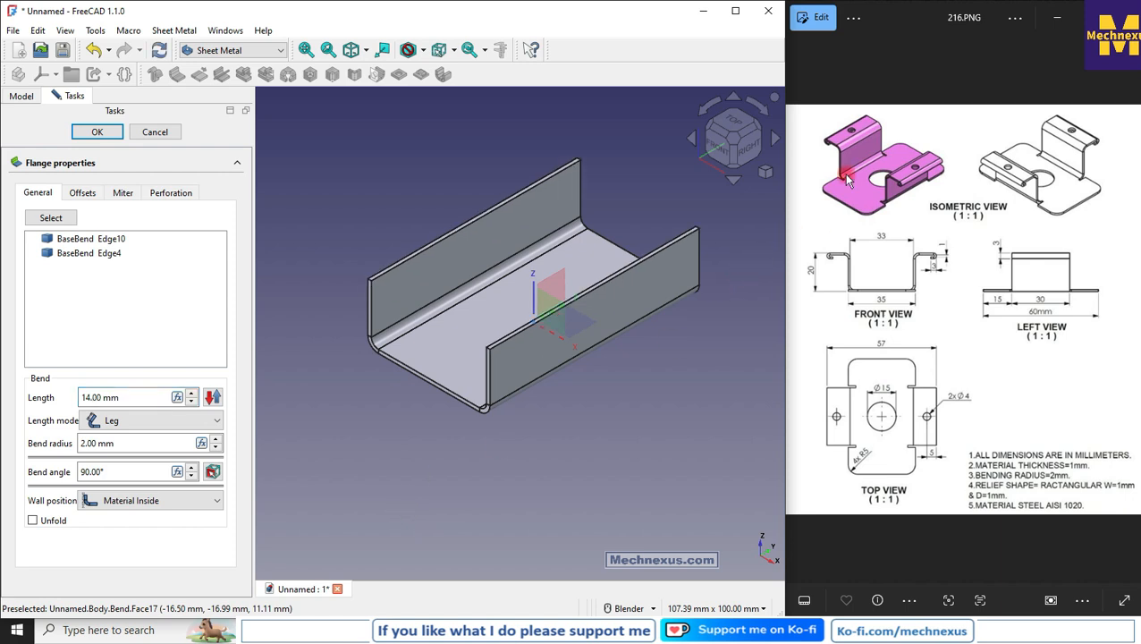
- Inset both walls with Gap A and Gap B of 15 mm each and accept the flange
{"action": "scroll", "coordinate": [848, 182], "scroll_direction": "up", "scroll_amount": 5}
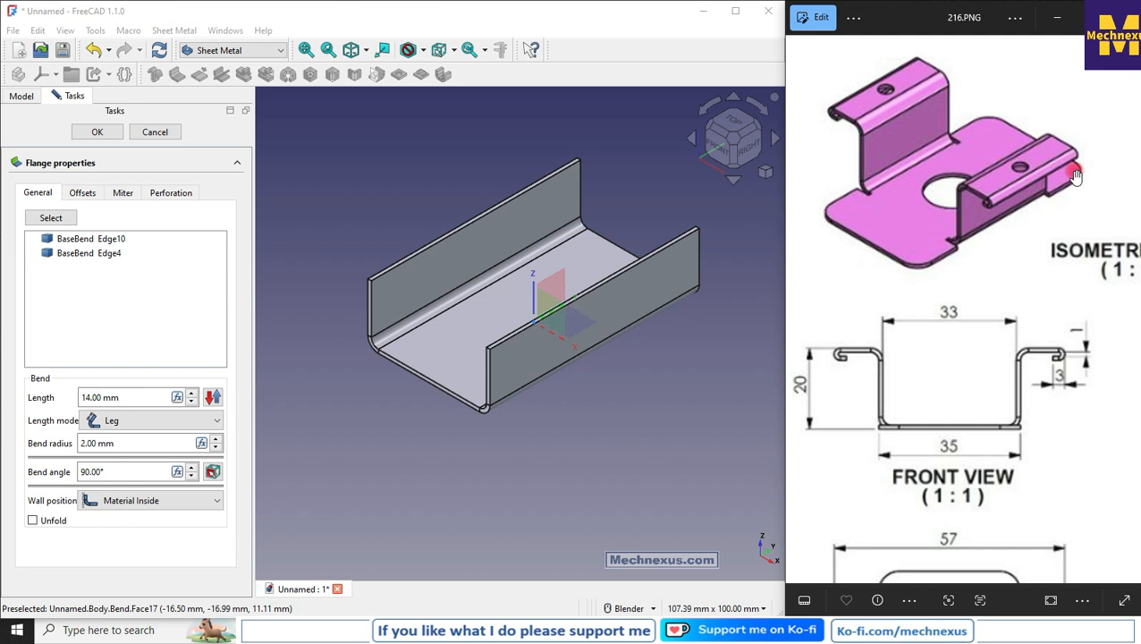
{"action": "left_click", "coordinate": [82, 193]}
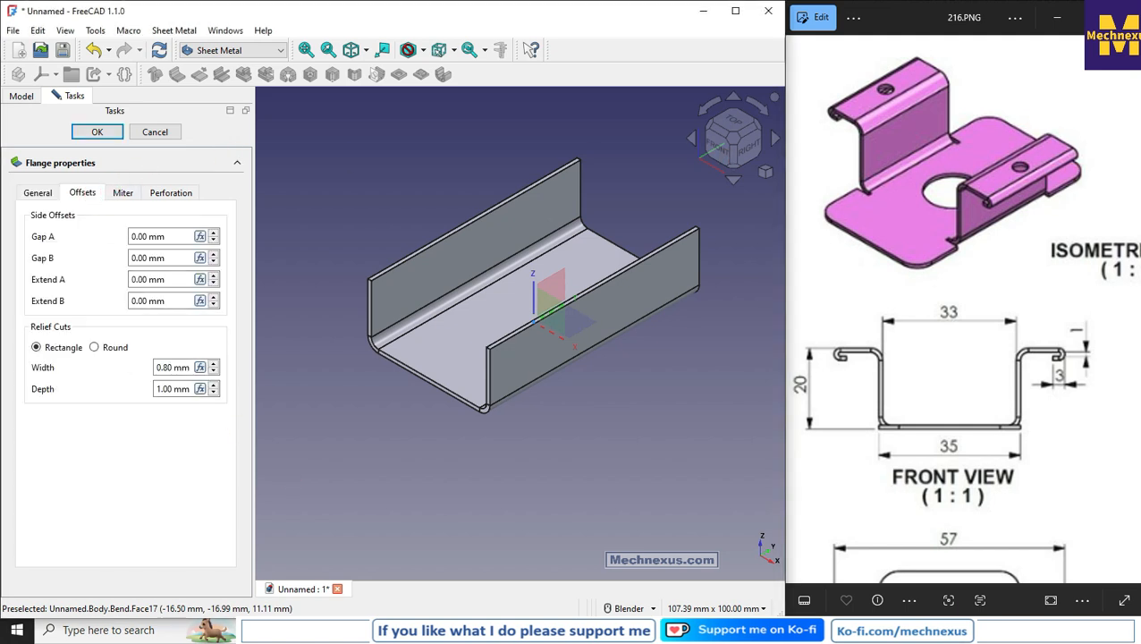
{"action": "left_click", "coordinate": [949, 384]}
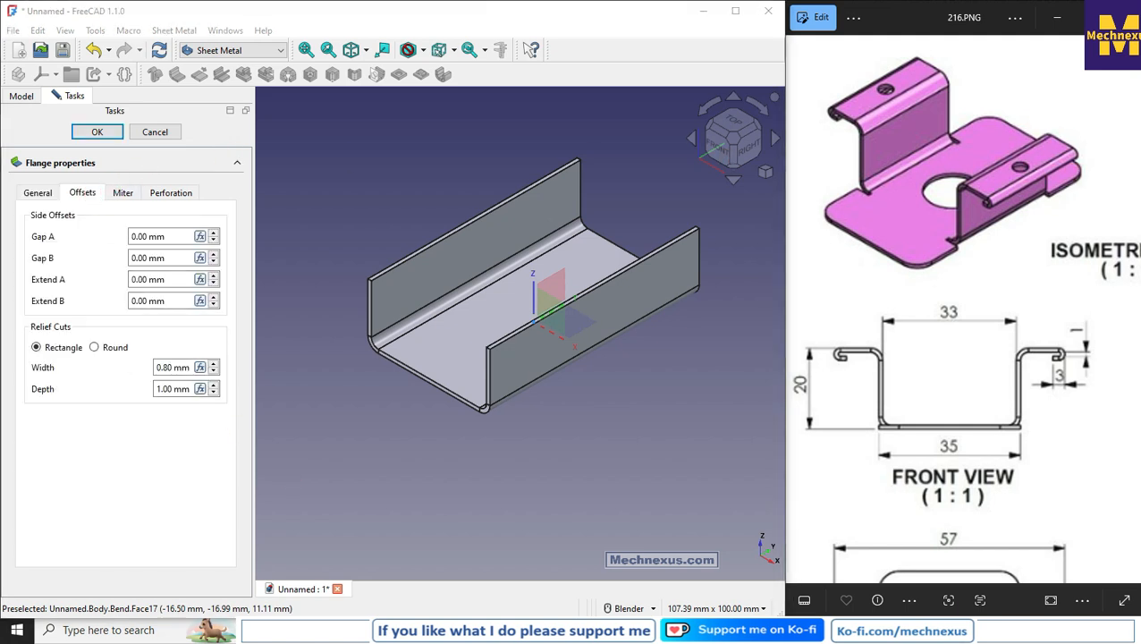
{"action": "scroll", "coordinate": [924, 340], "scroll_direction": "down", "scroll_amount": 2}
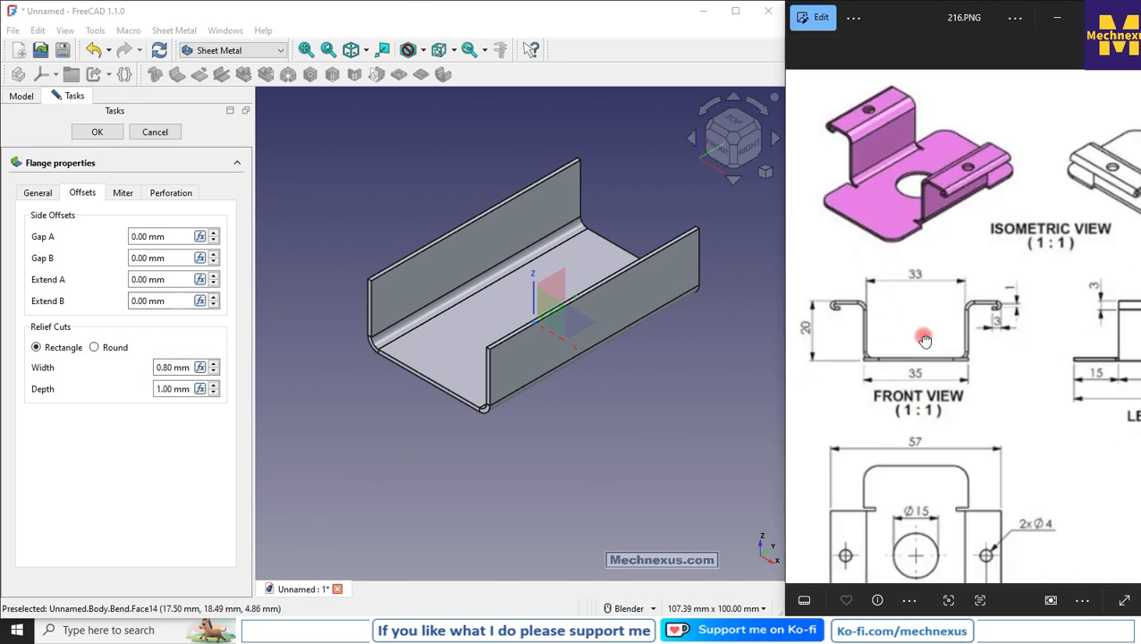
{"action": "scroll", "coordinate": [924, 339], "scroll_direction": "down", "scroll_amount": 1}
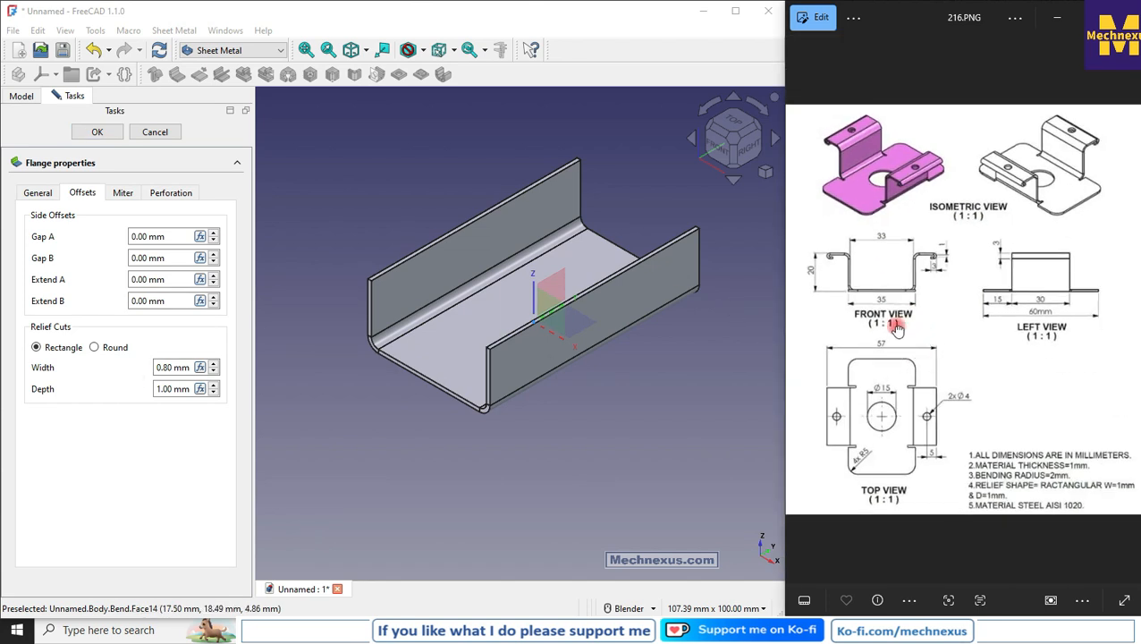
{"action": "left_click", "coordinate": [169, 236]}
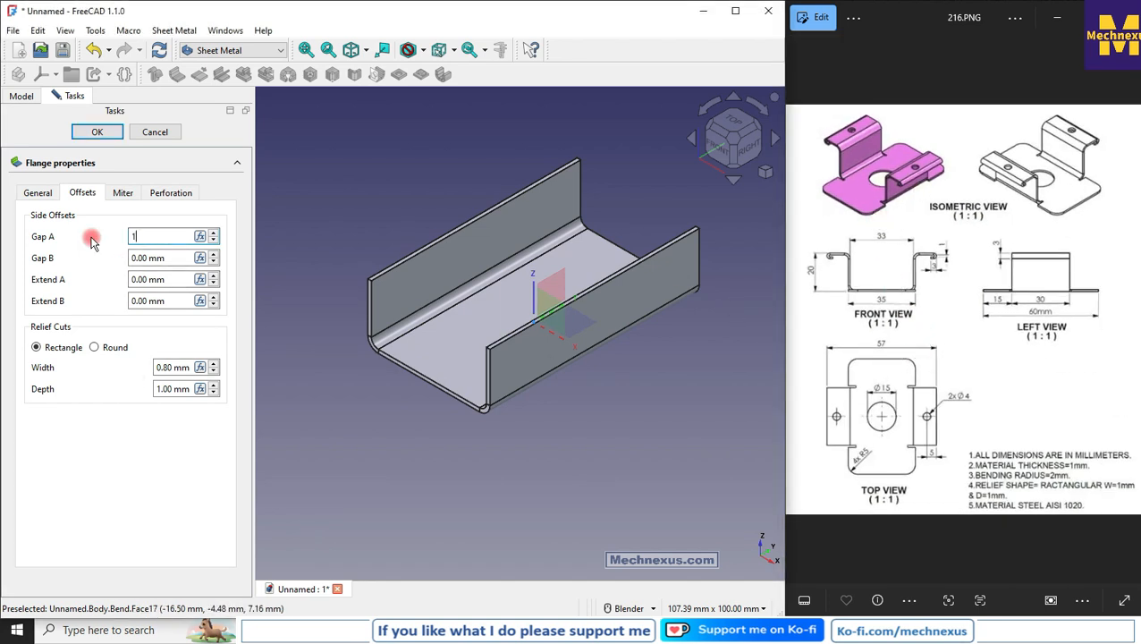
{"action": "left_click", "coordinate": [171, 259]}
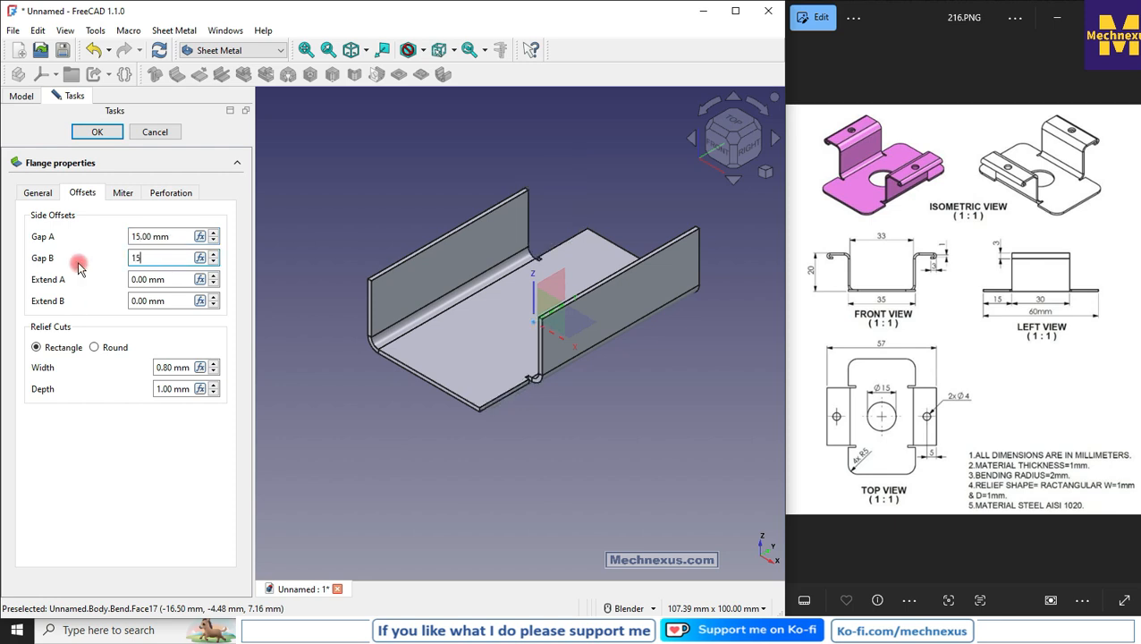
{"action": "type", "text": "15"}
{"action": "left_click", "coordinate": [658, 481]}
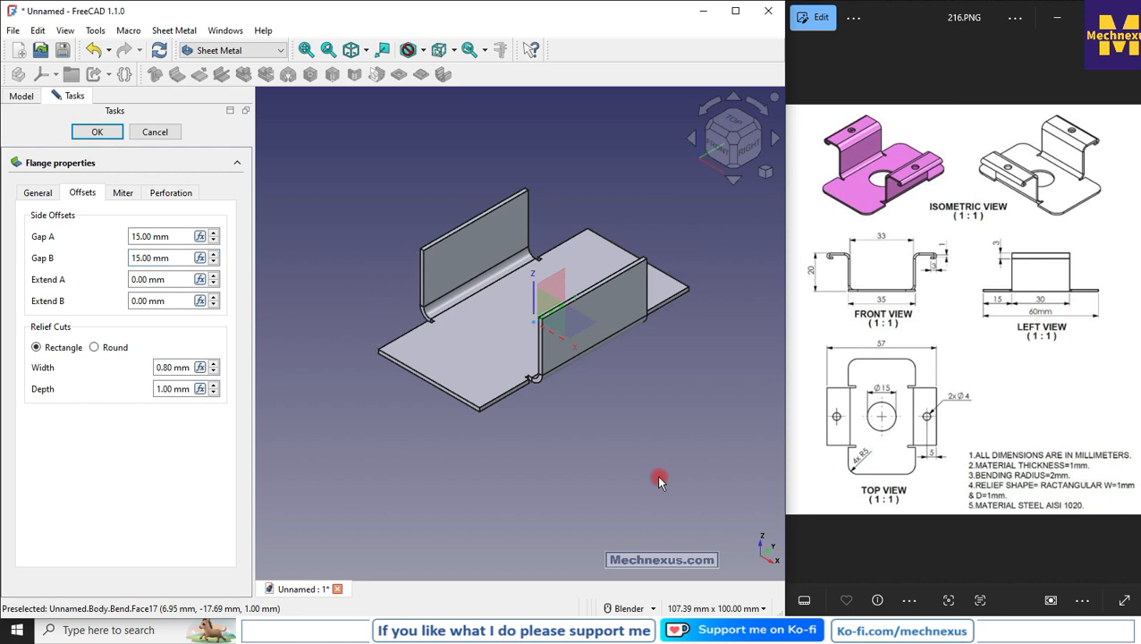
{"action": "scroll", "coordinate": [676, 276], "scroll_direction": "up", "scroll_amount": 2}
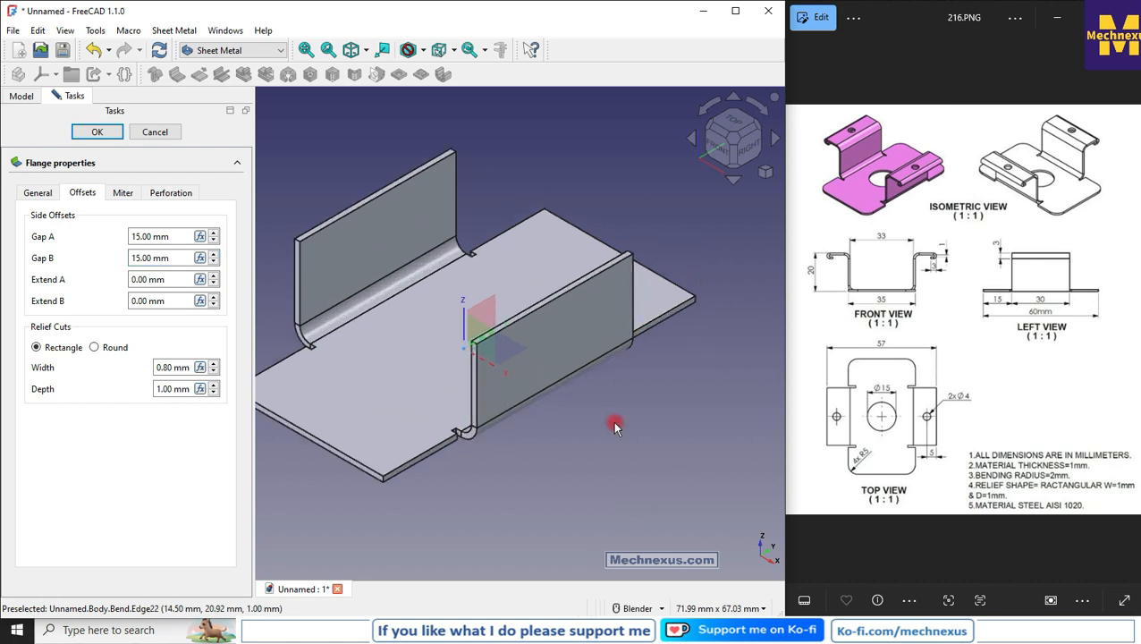
{"action": "scroll", "coordinate": [615, 427], "scroll_direction": "down", "scroll_amount": 1}
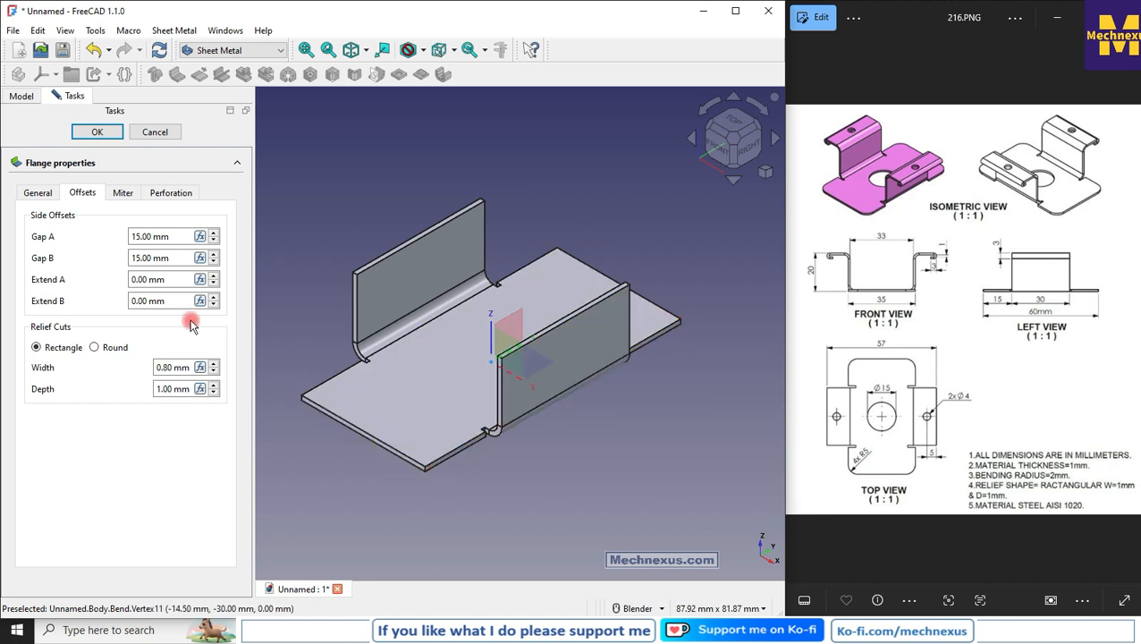
{"action": "left_click", "coordinate": [37, 192]}
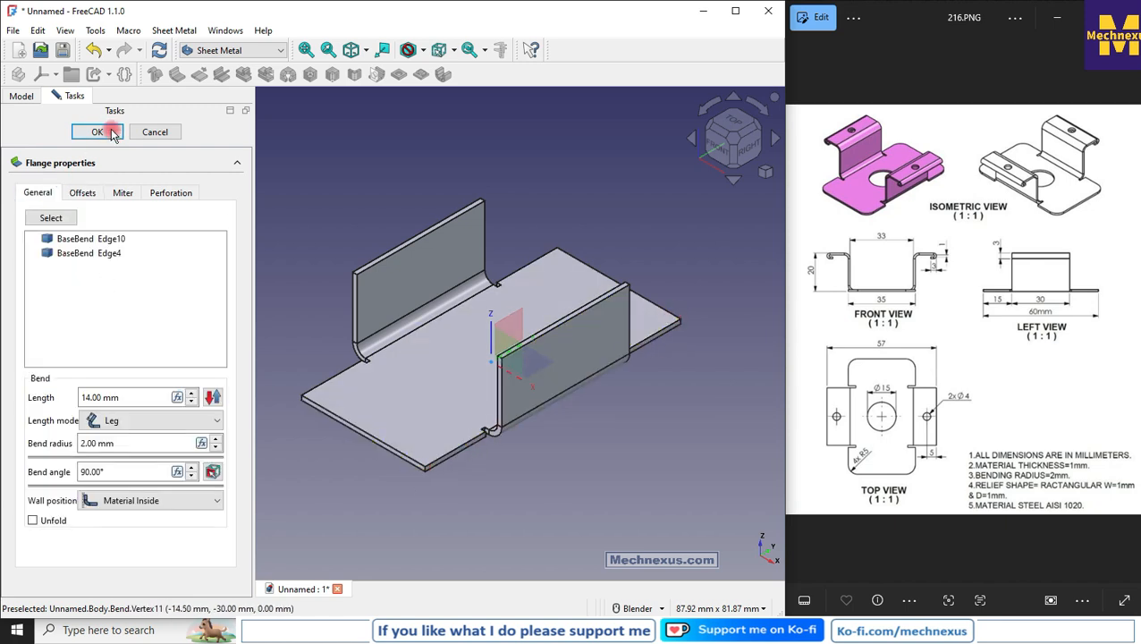
{"action": "left_click", "coordinate": [98, 131]}
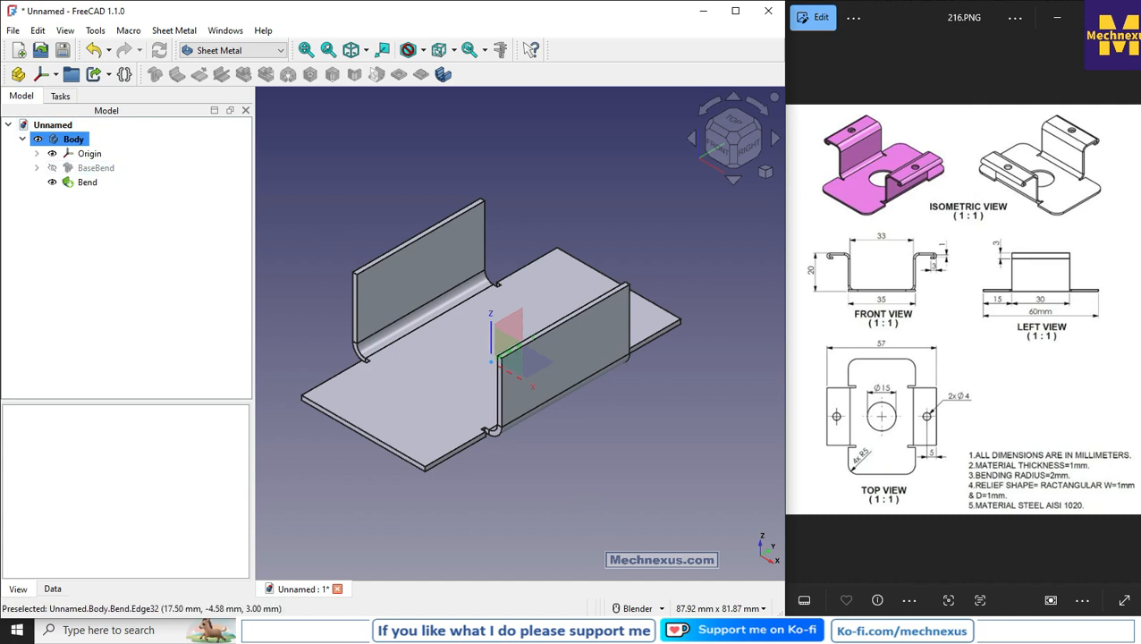
- Compare the flanged plate from above and at an angle with the views in the reference drawing
{"action": "left_click", "coordinate": [883, 417]}
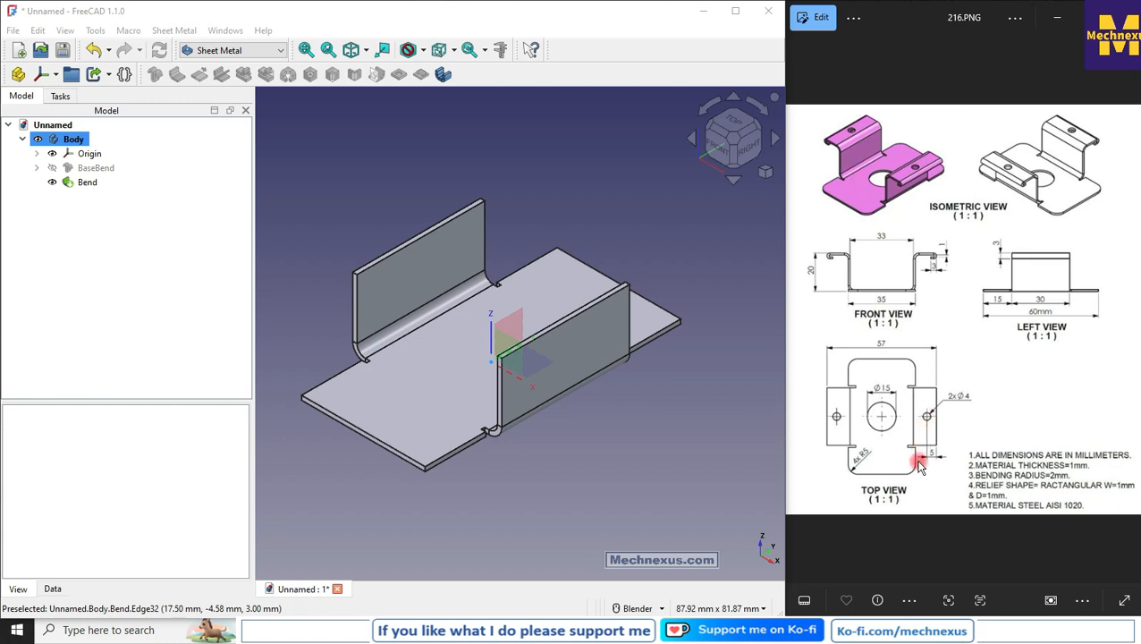
{"action": "scroll", "coordinate": [858, 177], "scroll_direction": "up", "scroll_amount": 1}
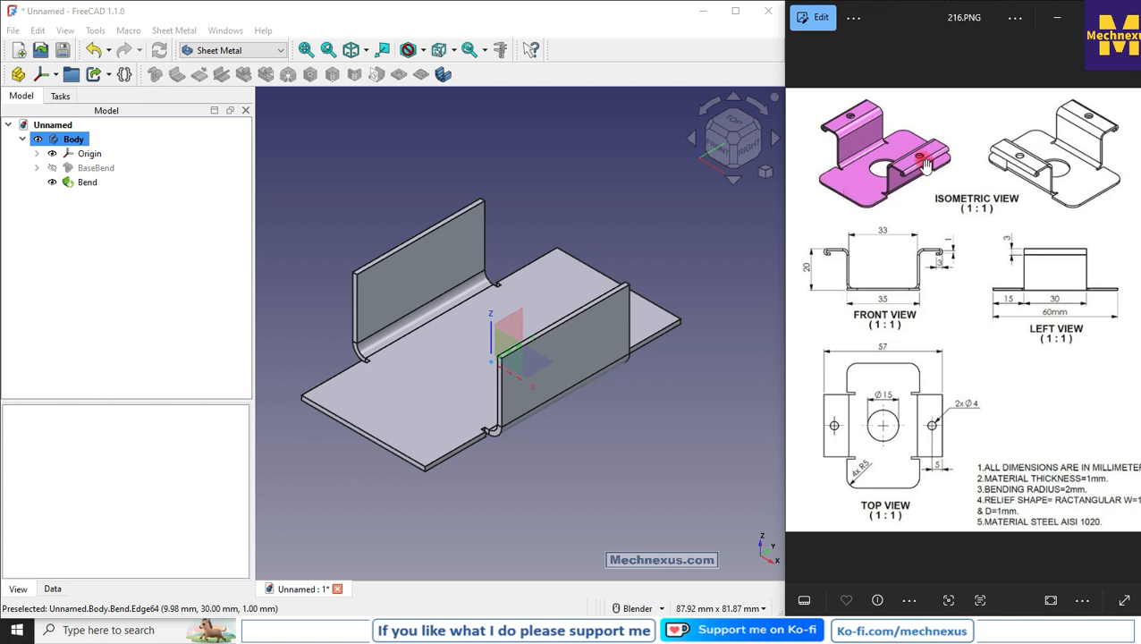
{"action": "left_click", "coordinate": [739, 126]}
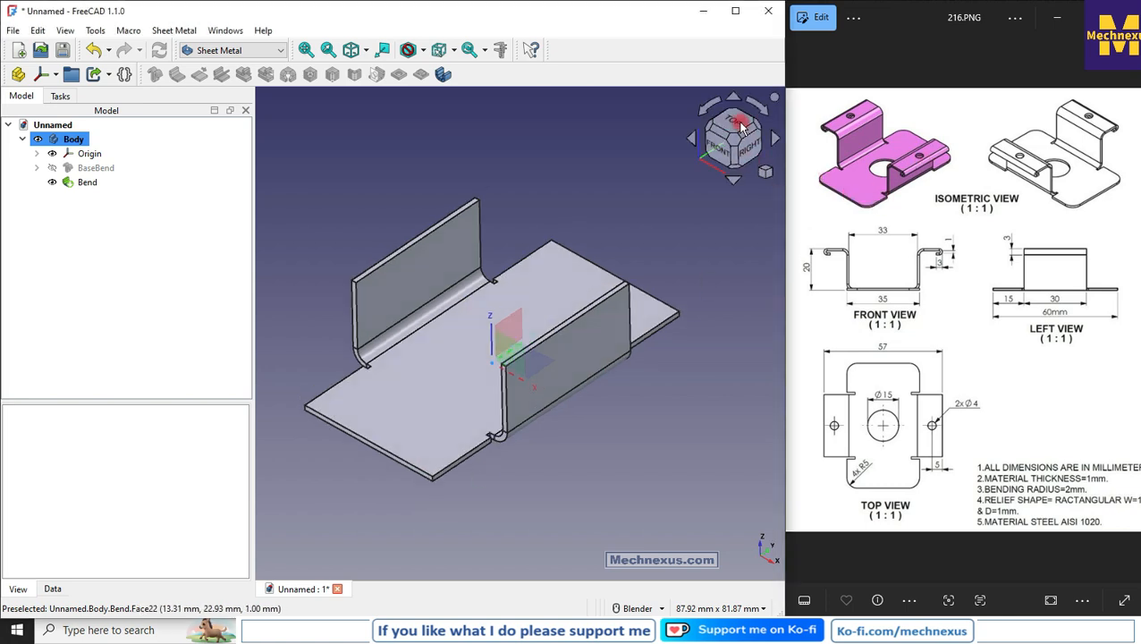
{"action": "scroll", "coordinate": [468, 336], "scroll_direction": "down", "scroll_amount": 2}
{"action": "scroll", "coordinate": [471, 472], "scroll_direction": "up", "scroll_amount": 3}
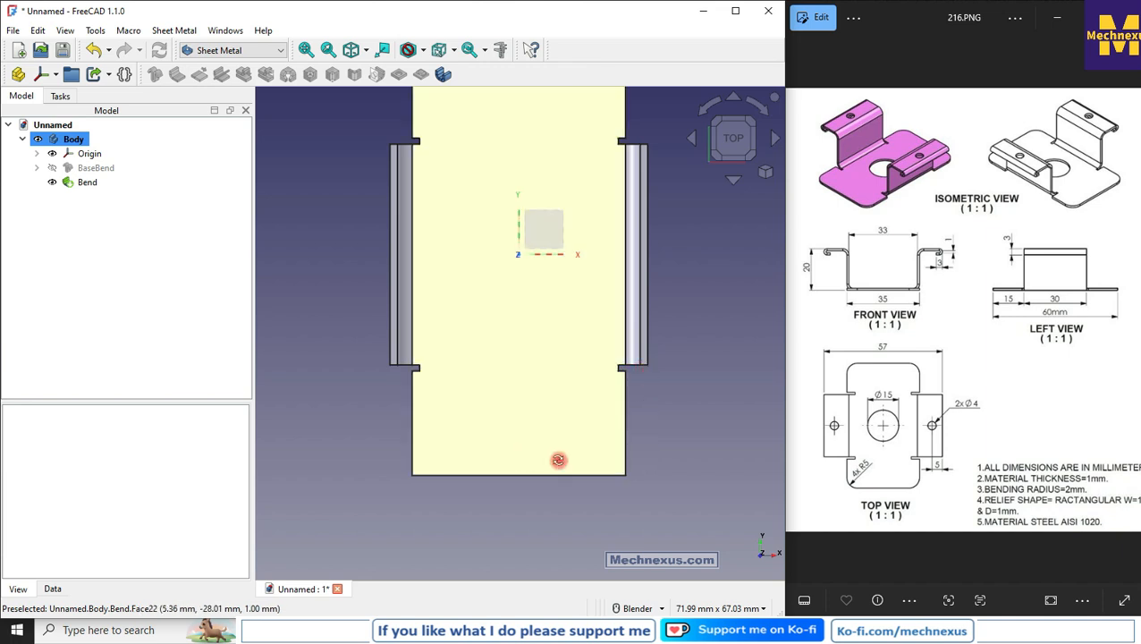
{"action": "middle_click_drag", "start_coordinate": [558, 461], "coordinate": [679, 458]}
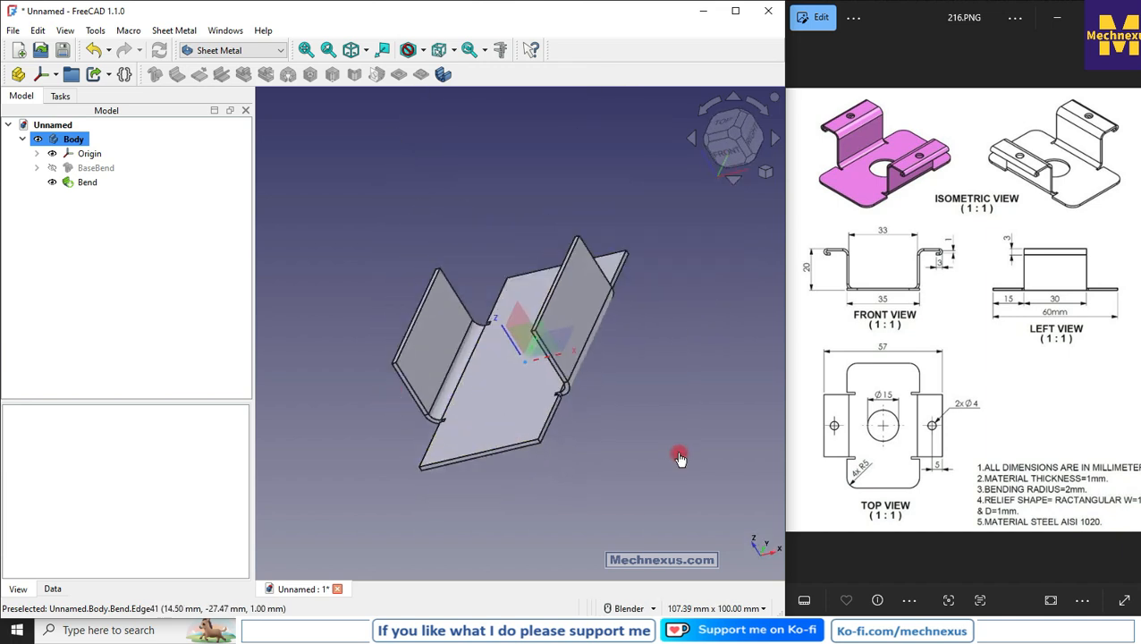
- Measure the distance between the outer faces of the two side walls, then close the measurement
{"action": "left_click", "coordinate": [580, 298]}
{"action": "mouse_move", "coordinate": [520, 369]}
{"action": "middle_mouse_down"}
{"action": "mouse_move", "coordinate": [632, 356]}
{"action": "mouse_move", "coordinate": [533, 371]}
{"action": "middle_mouse_up"}
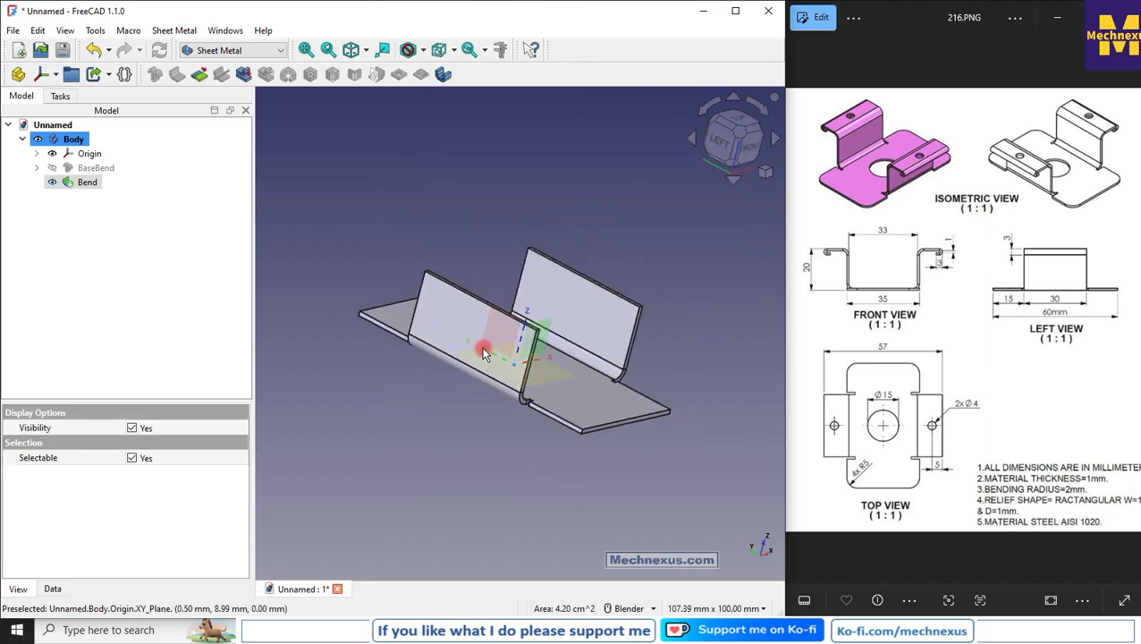
{"action": "left_click", "coordinate": [381, 400]}
{"action": "left_click", "coordinate": [452, 322]}
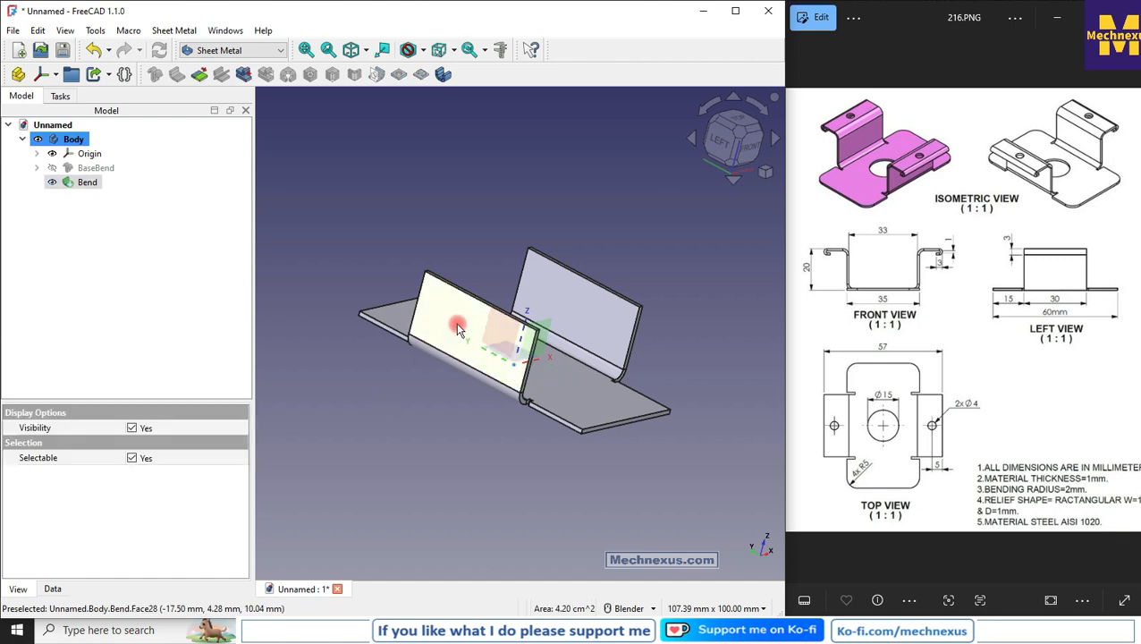
{"action": "middle_click_drag", "start_coordinate": [452, 322], "coordinate": [588, 285]}
{"action": "left_click", "coordinate": [595, 290]}
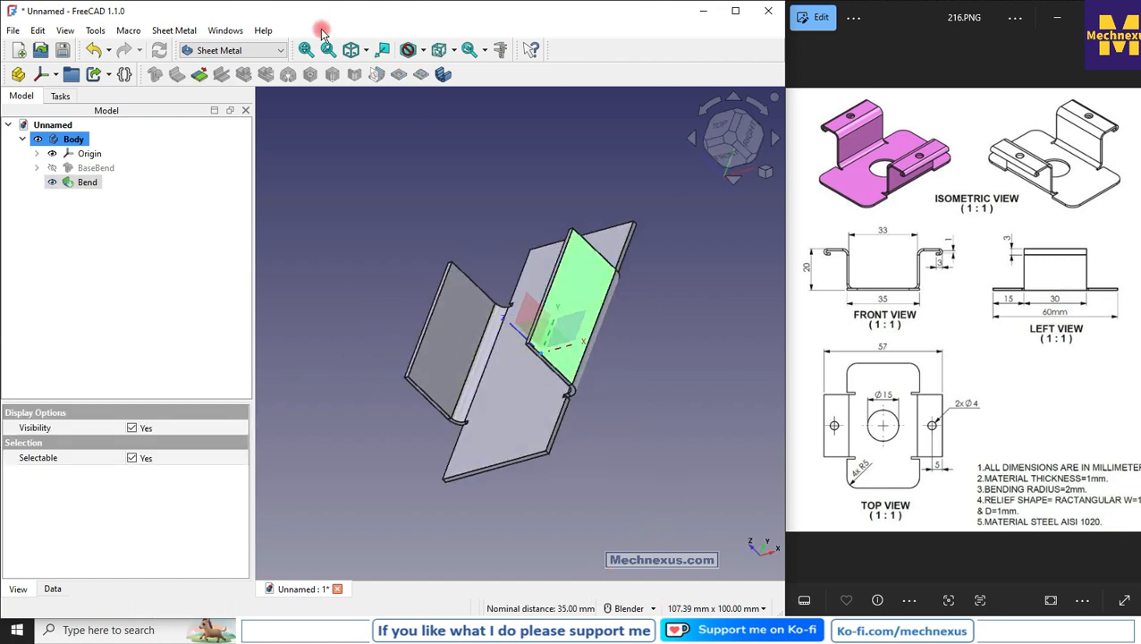
{"action": "left_click", "coordinate": [500, 49]}
{"action": "middle_click_drag", "start_coordinate": [524, 358], "coordinate": [401, 378]}
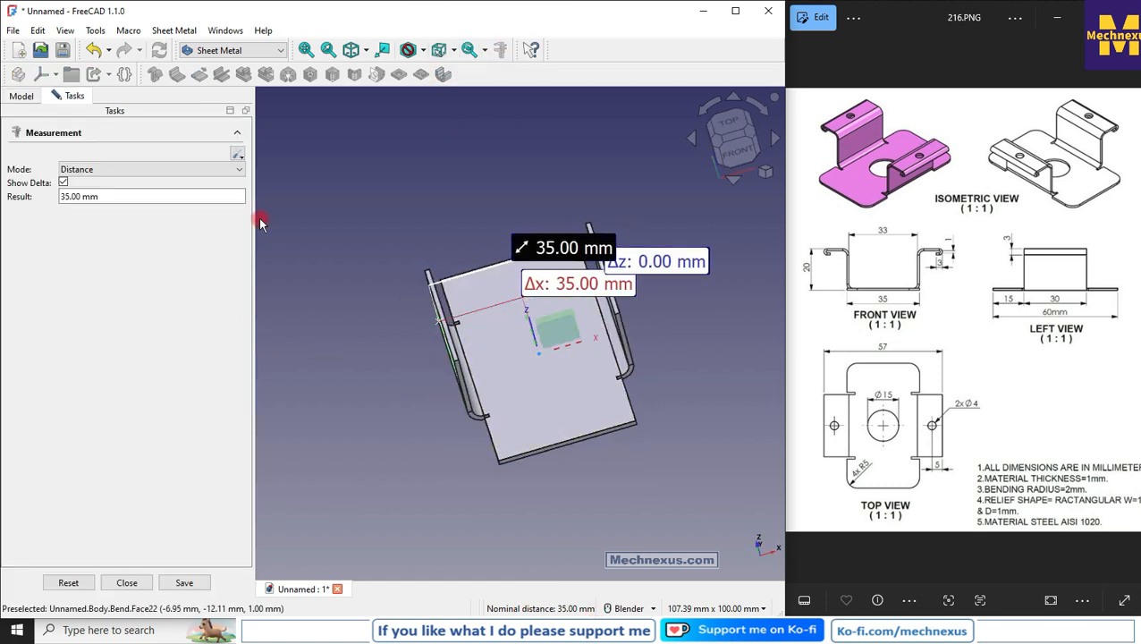
{"action": "left_click", "coordinate": [664, 428]}
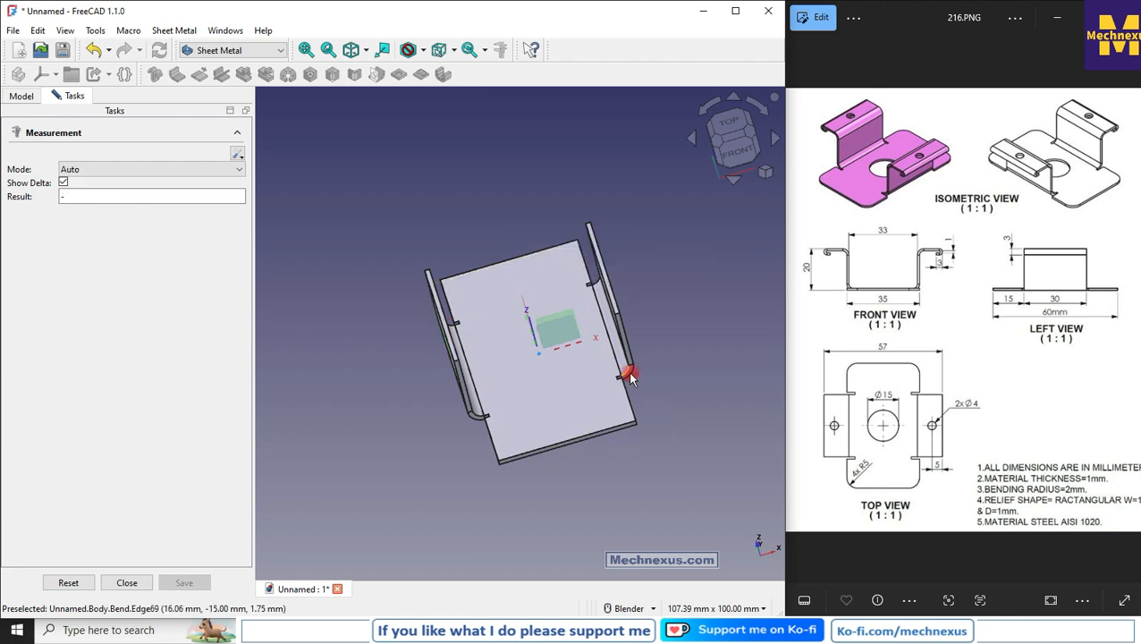
{"action": "scroll", "coordinate": [484, 427], "scroll_direction": "up", "scroll_amount": 5}
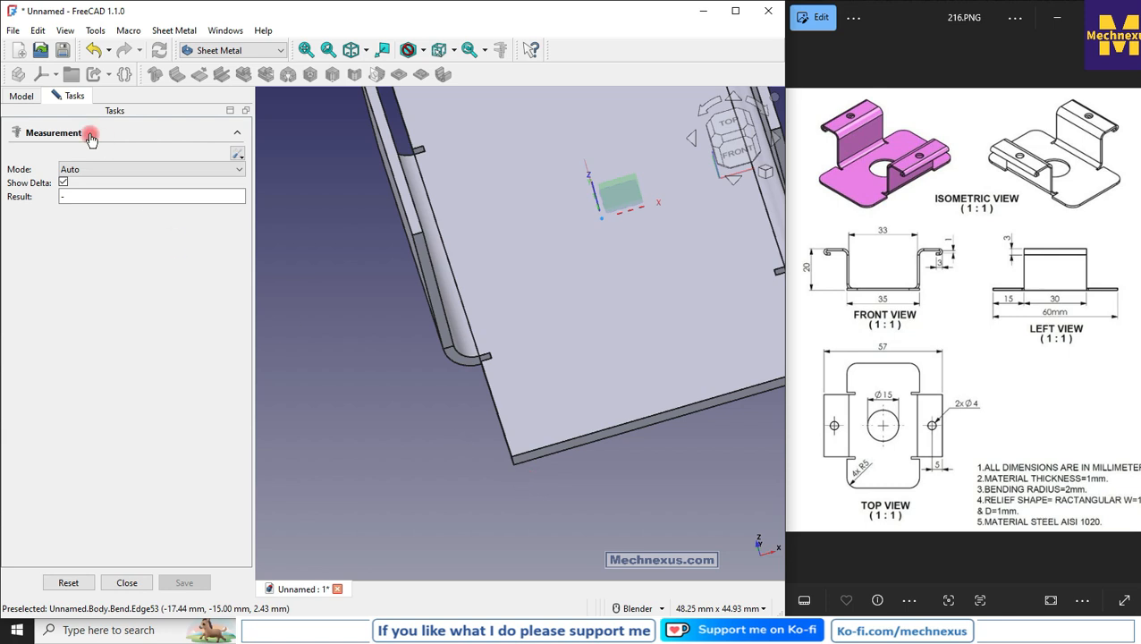
{"action": "left_click", "coordinate": [25, 97]}
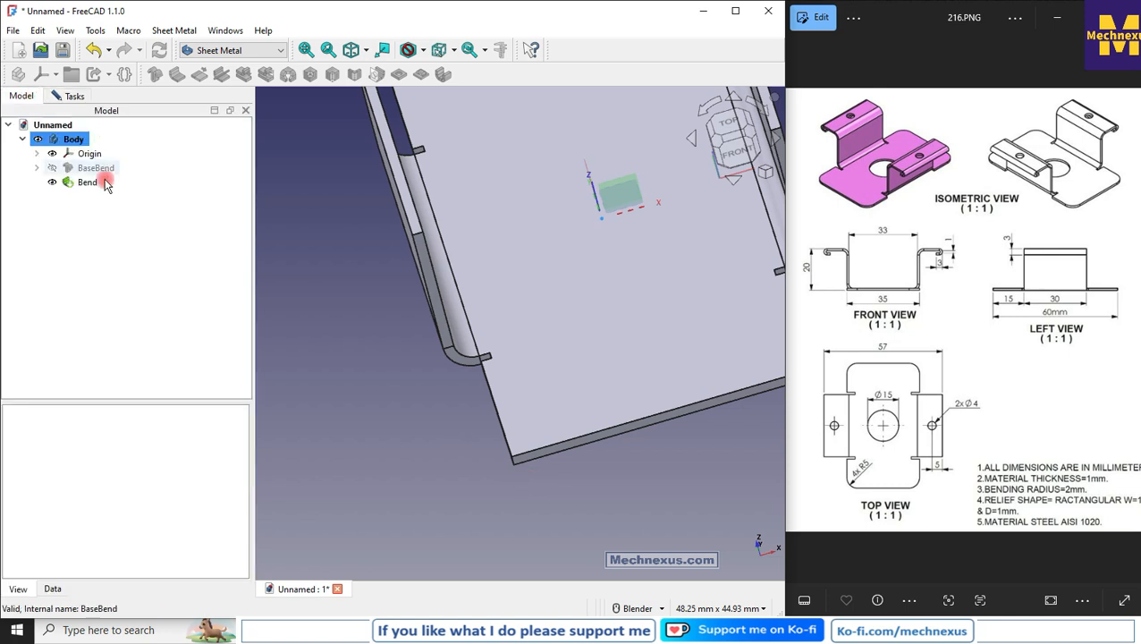
{"action": "left_click", "coordinate": [74, 96]}
{"action": "left_click", "coordinate": [127, 586]}
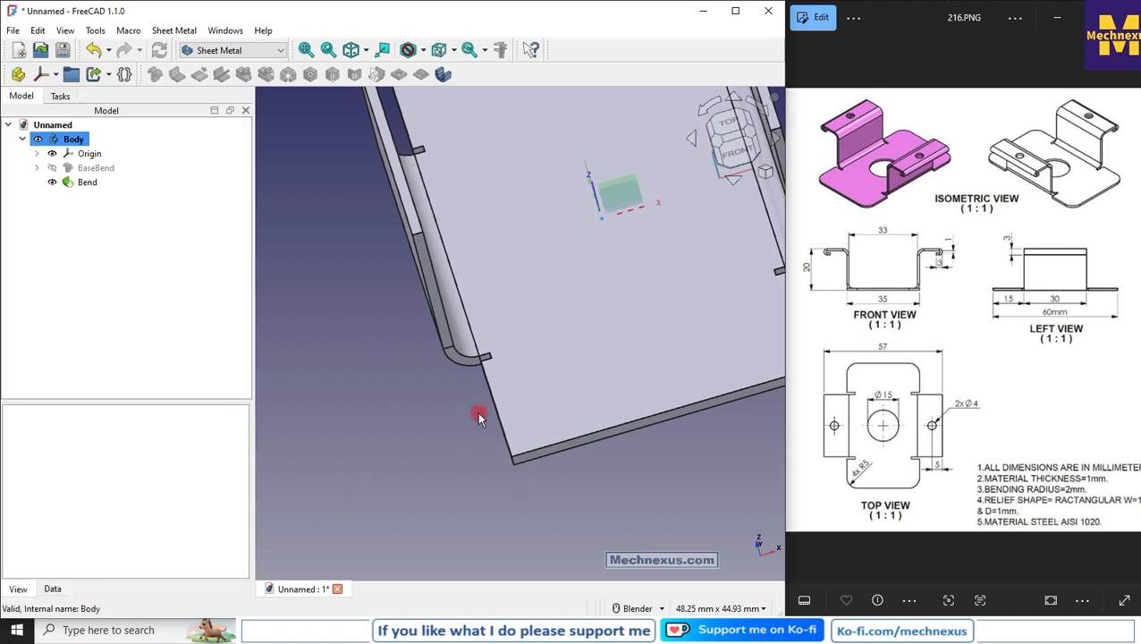
- Start a new sketch on the base plate's top face in the Part Design workbench
{"action": "scroll", "coordinate": [502, 378], "scroll_direction": "down", "scroll_amount": 4}
{"action": "left_click", "coordinate": [601, 339]}
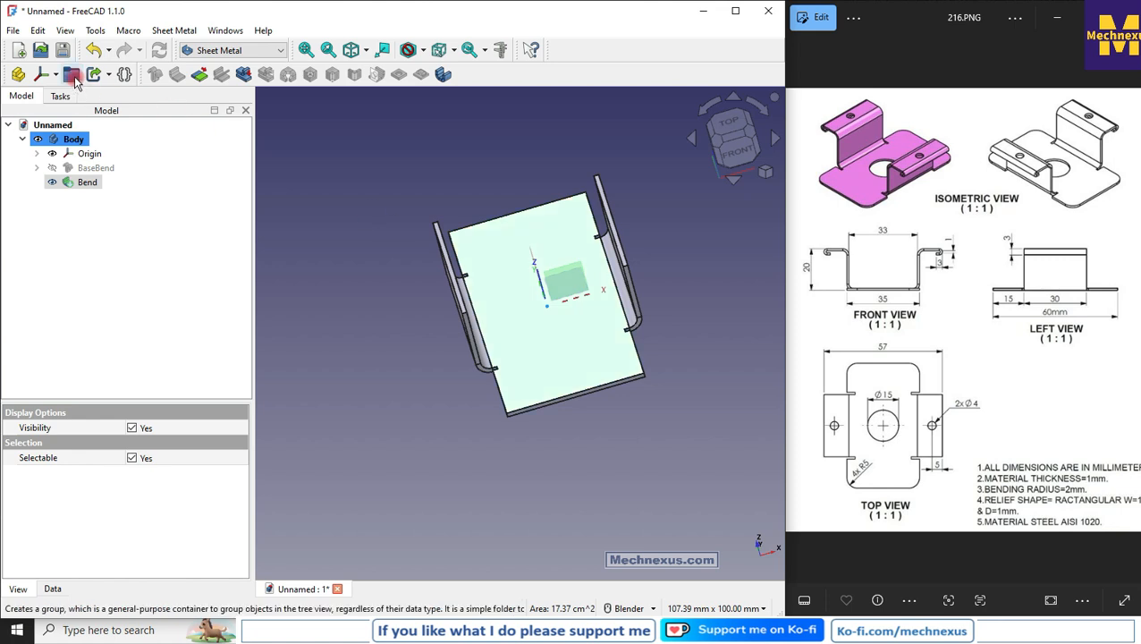
{"action": "left_click", "coordinate": [216, 50]}
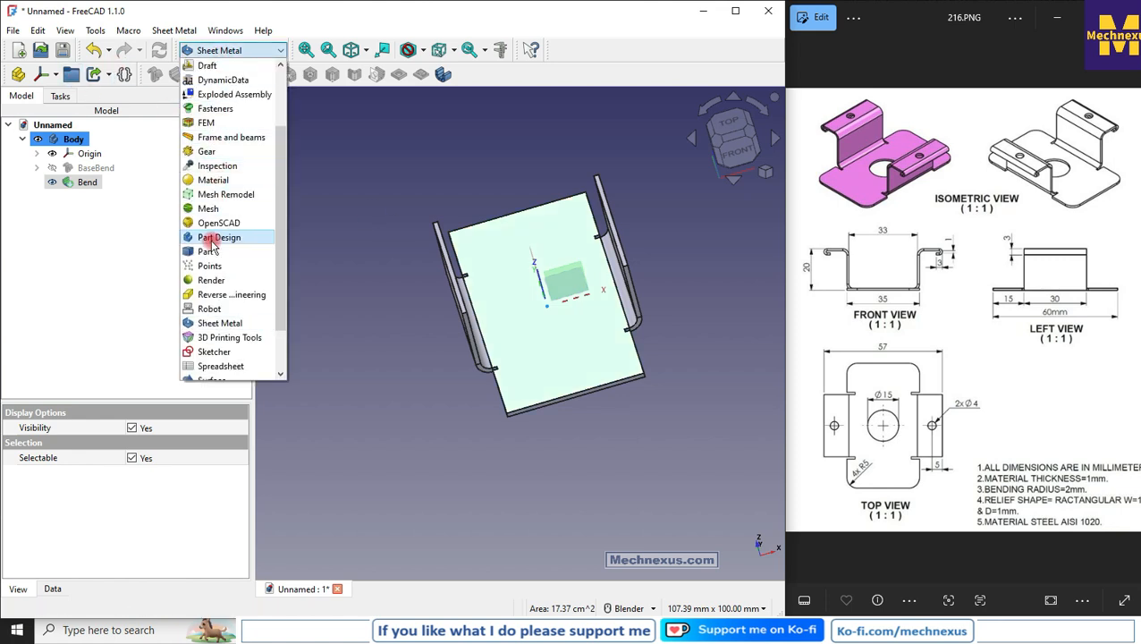
{"action": "left_click", "coordinate": [211, 238]}
{"action": "left_click", "coordinate": [177, 77]}
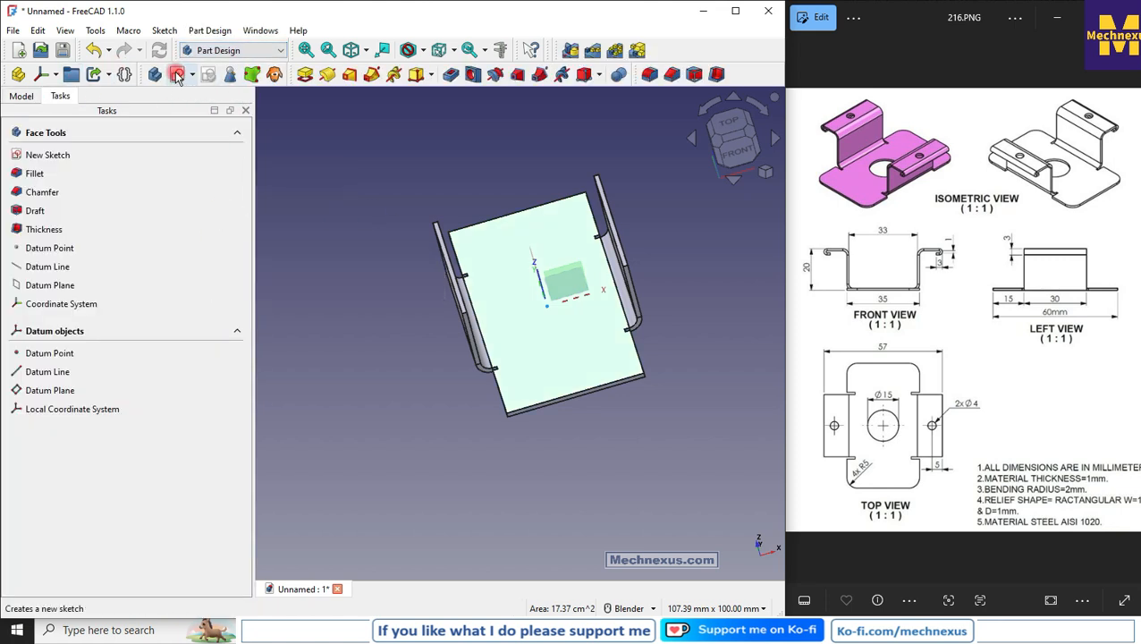
- Project the plate's +X side edge below the relief notch and the adjacent wall's end edge into the sketch as external geometry
{"action": "scroll", "coordinate": [608, 449], "scroll_direction": "up", "scroll_amount": 4}
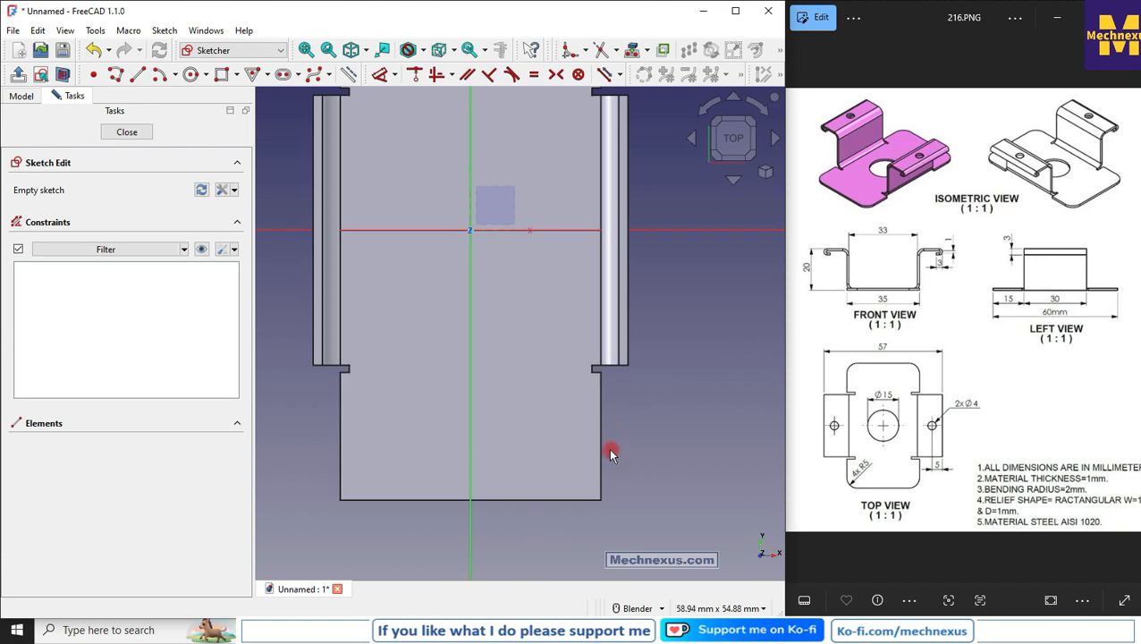
{"action": "scroll", "coordinate": [537, 411], "scroll_direction": "down", "scroll_amount": 3}
{"action": "middle_click", "coordinate": [601, 429]}
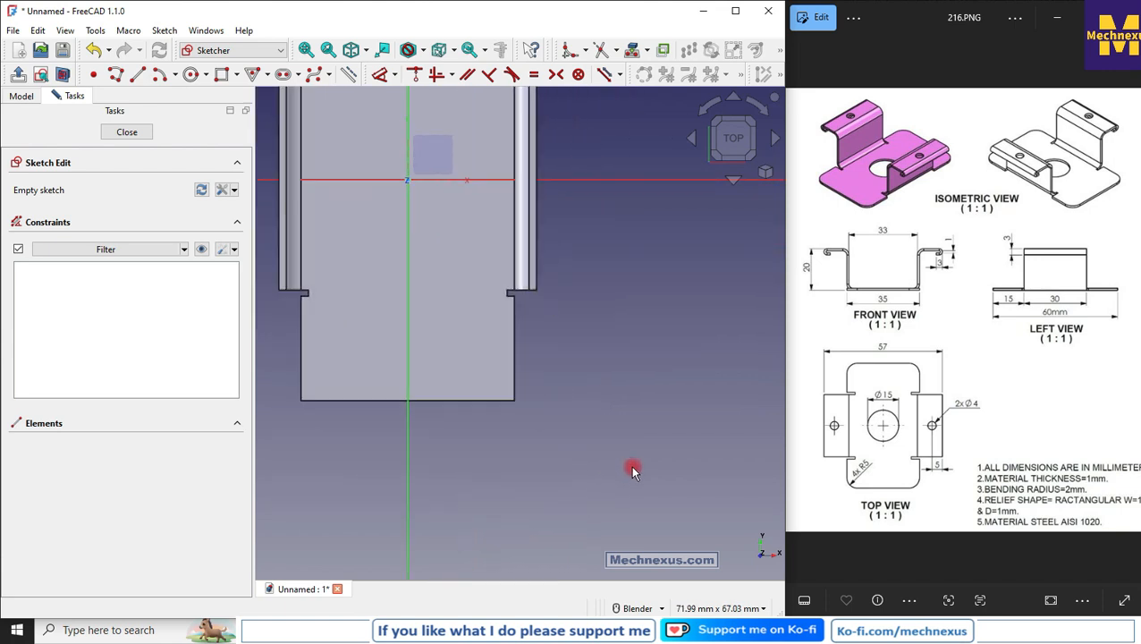
{"action": "scroll", "coordinate": [475, 318], "scroll_direction": "up", "scroll_amount": 3}
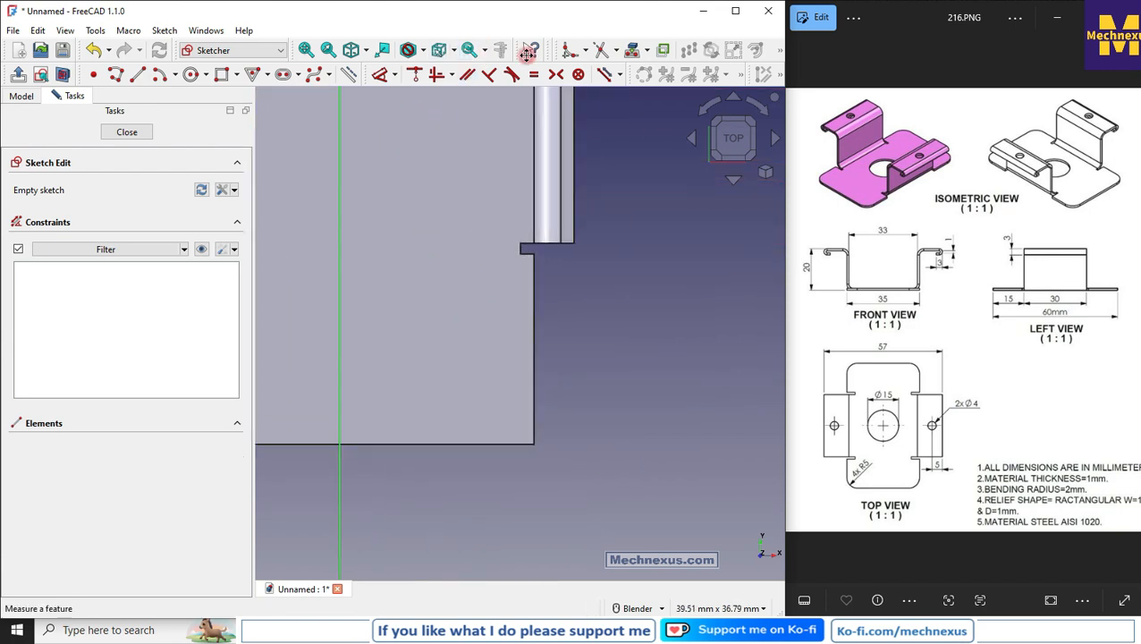
{"action": "left_click", "coordinate": [629, 54]}
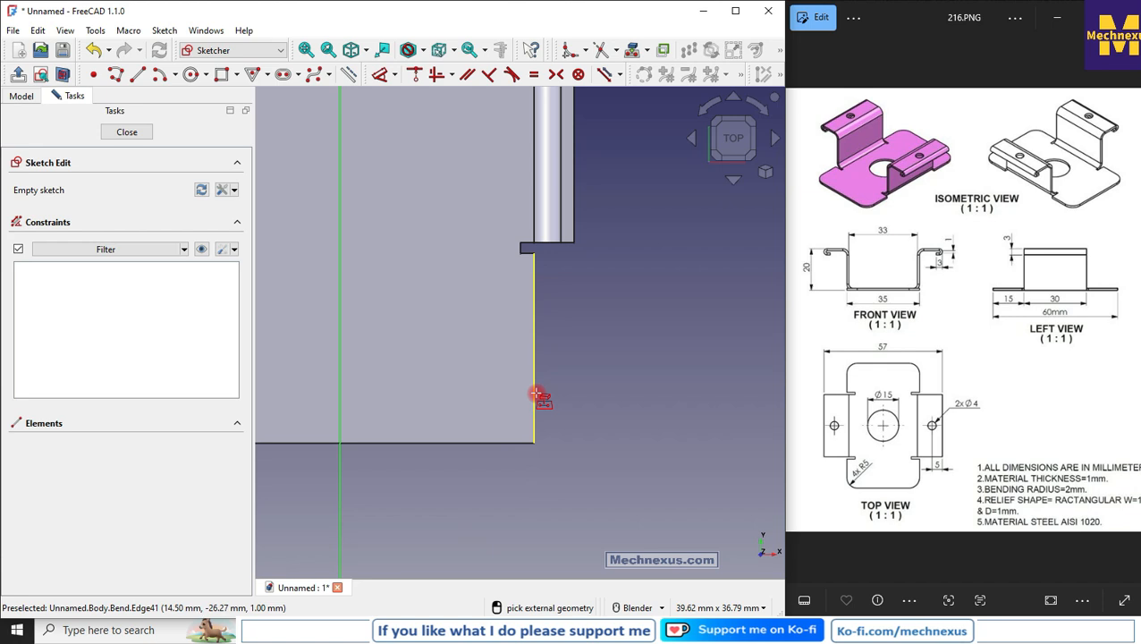
{"action": "left_click", "coordinate": [534, 394]}
{"action": "scroll", "coordinate": [592, 281], "scroll_direction": "up", "scroll_amount": 1}
{"action": "scroll", "coordinate": [592, 281], "scroll_direction": "up", "scroll_amount": 1}
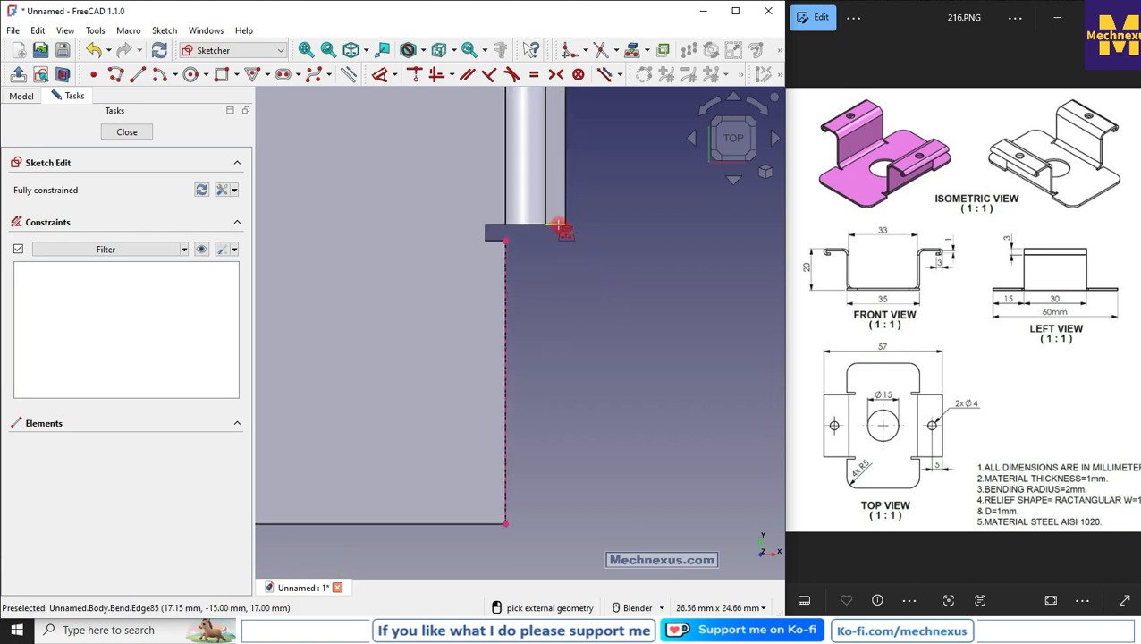
{"action": "left_click", "coordinate": [558, 225]}
{"action": "right_click", "coordinate": [619, 349]}
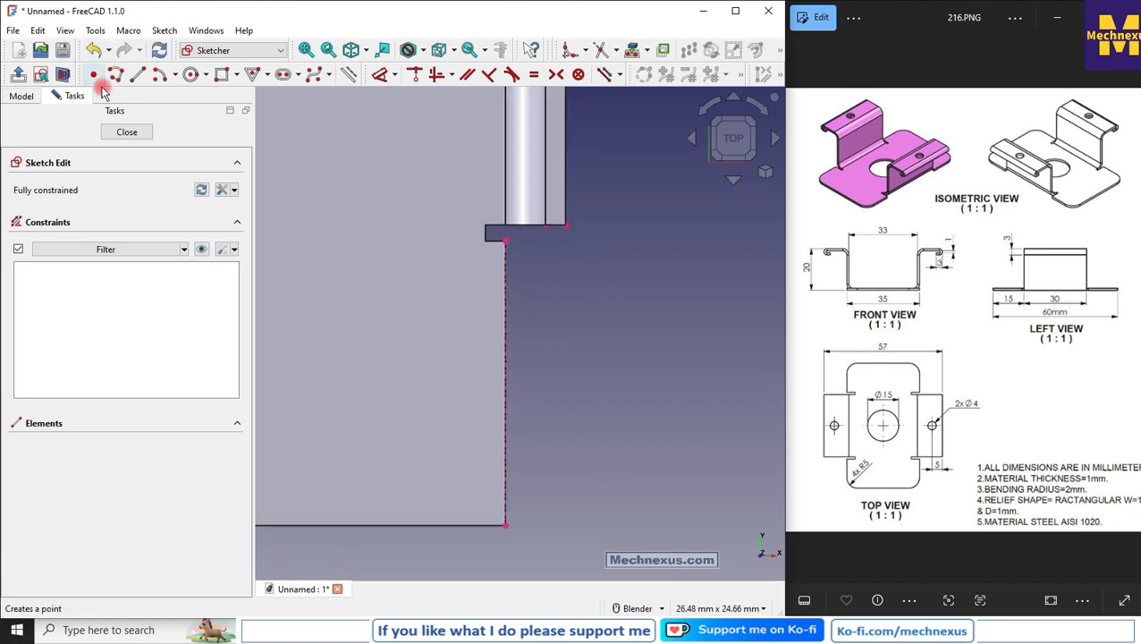
- Sketch a rectangle about 5.4 mm wide and 11.3 mm high, extending outward from the projected plate edge's lower endpoint
{"action": "left_click", "coordinate": [221, 75]}
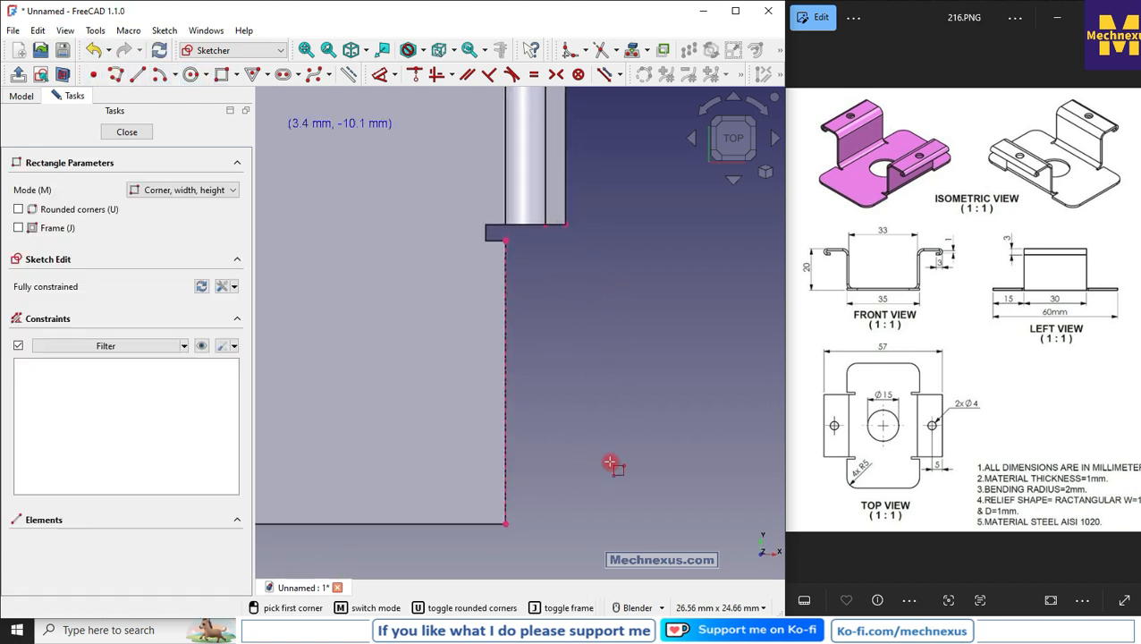
{"action": "left_click", "coordinate": [506, 523]}
{"action": "left_click", "coordinate": [614, 298]}
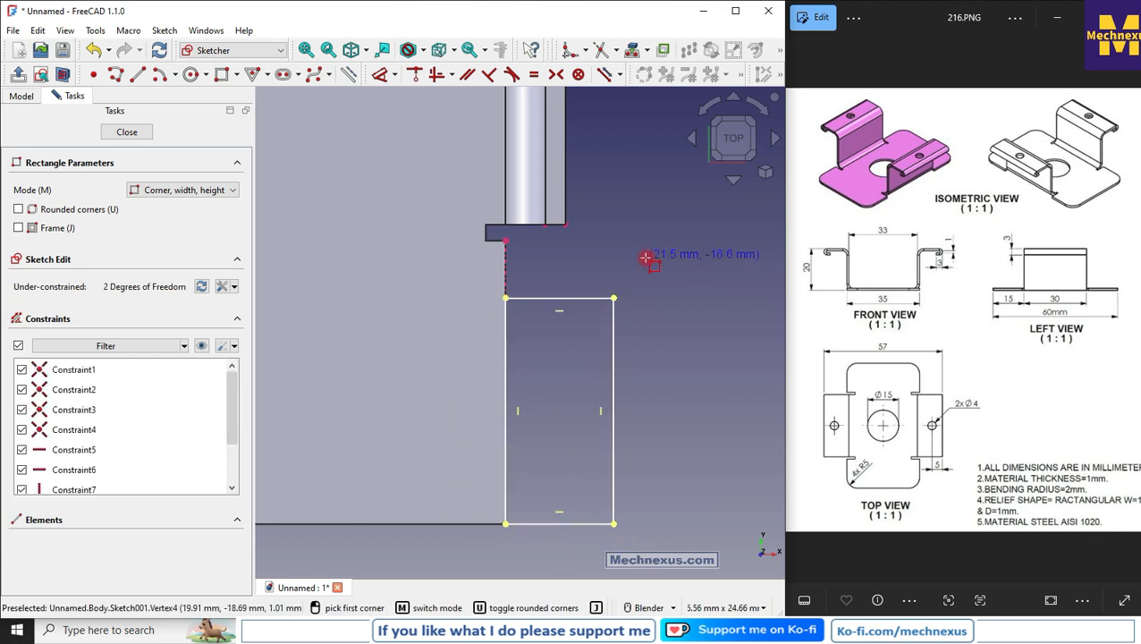
{"action": "right_click", "coordinate": [645, 257]}
{"action": "scroll", "coordinate": [540, 255], "scroll_direction": "up", "scroll_amount": 2}
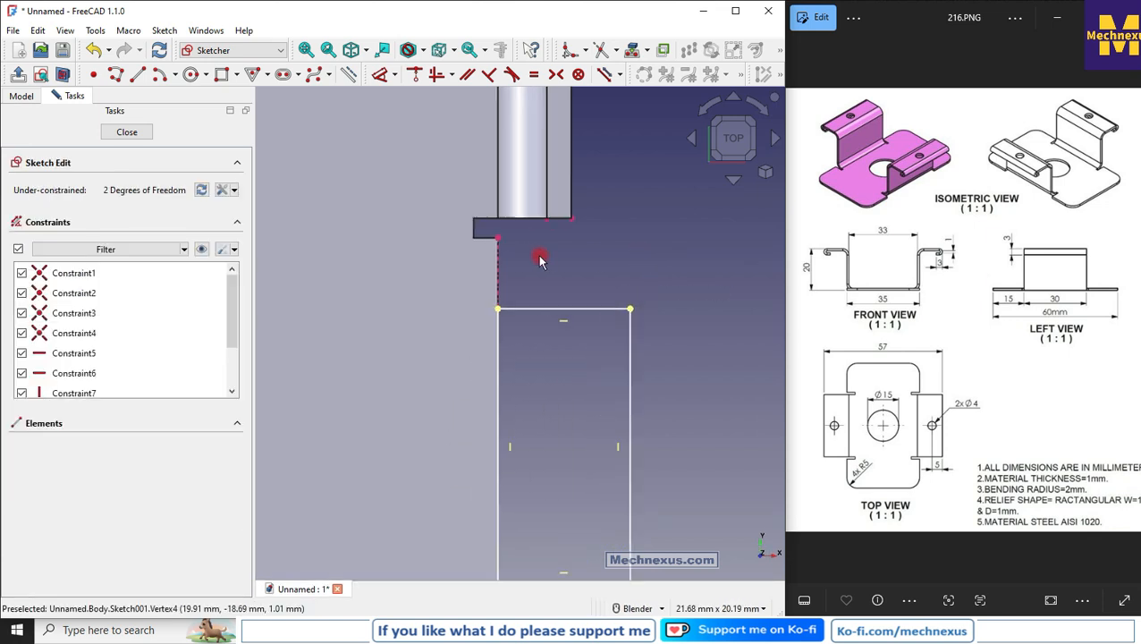
- Make the rectangle's inner upper corner coincident with the projected edge's notch endpoint, and deactivate the redundant vertical constraint, Constraint8
{"action": "left_click", "coordinate": [490, 321]}
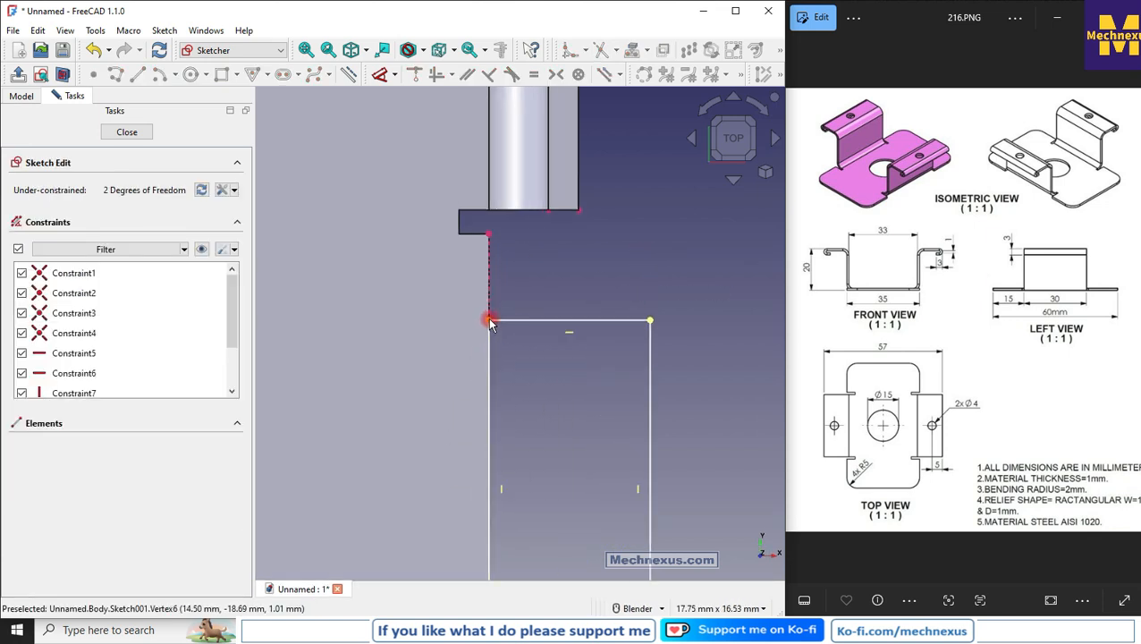
{"action": "left_click", "coordinate": [488, 237]}
{"action": "left_click", "coordinate": [416, 76]}
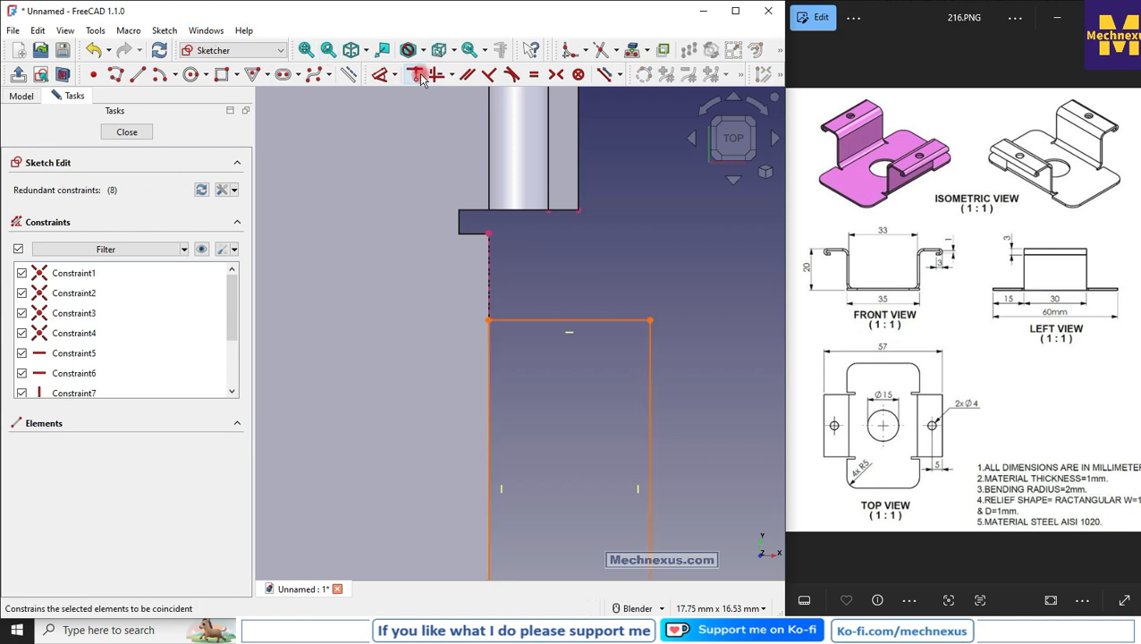
{"action": "left_click", "coordinate": [114, 190]}
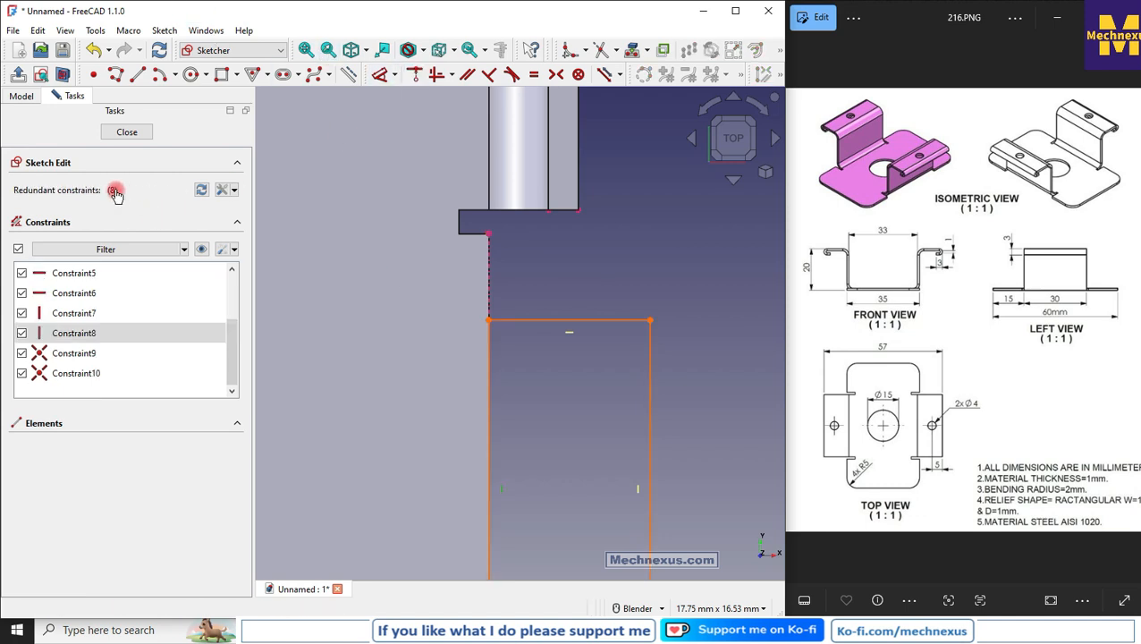
{"action": "right_click", "coordinate": [86, 333]}
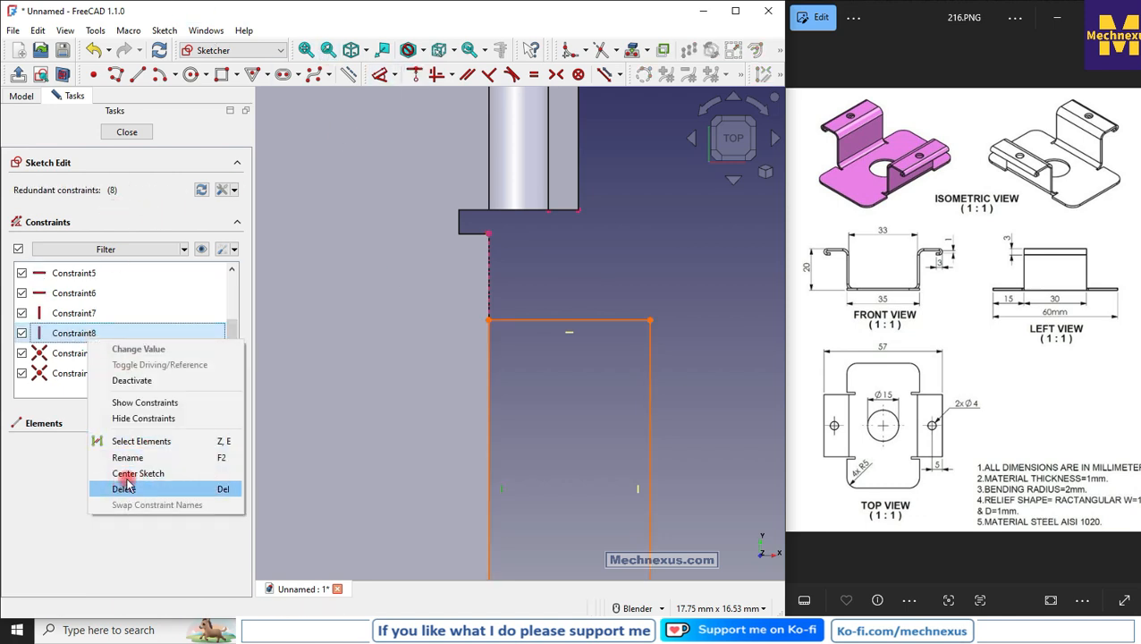
{"action": "left_click", "coordinate": [134, 380]}
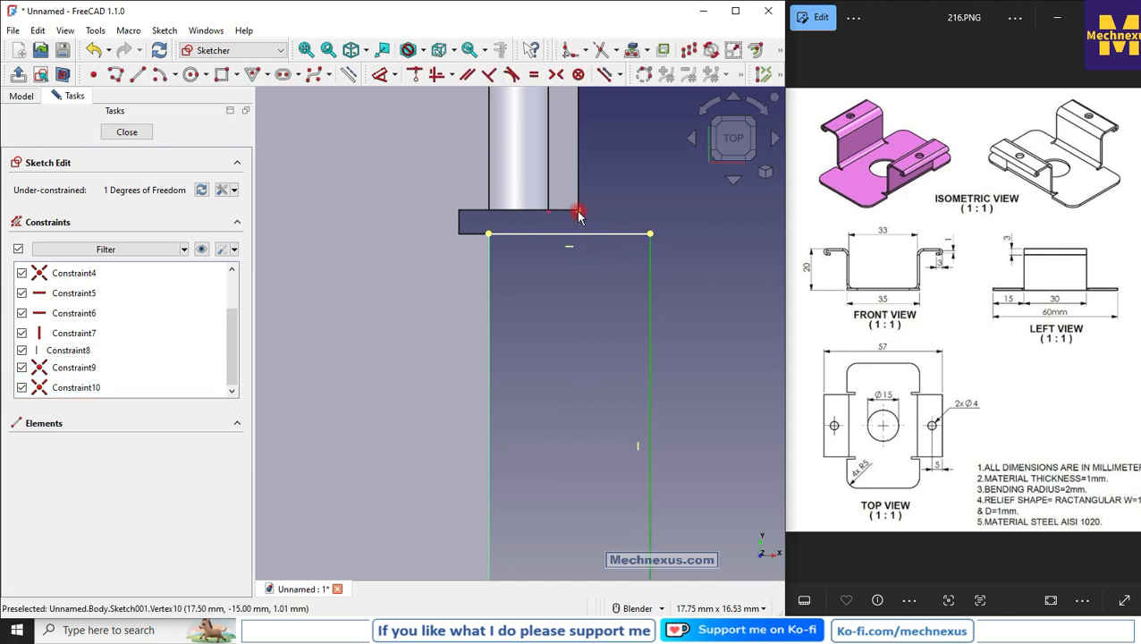
- Constrain the rectangle's outer side to pass through the projected outer corner of the adjacent wall
{"action": "left_click", "coordinate": [415, 75]}
{"action": "scroll", "coordinate": [536, 308], "scroll_direction": "down", "scroll_amount": 5}
{"action": "mouse_move", "coordinate": [524, 378]}
{"action": "middle_mouse_down"}
{"action": "mouse_move", "coordinate": [440, 347]}
{"action": "mouse_move", "coordinate": [511, 339]}
{"action": "mouse_move", "coordinate": [640, 438]}
{"action": "mouse_move", "coordinate": [408, 411]}
{"action": "middle_mouse_up"}
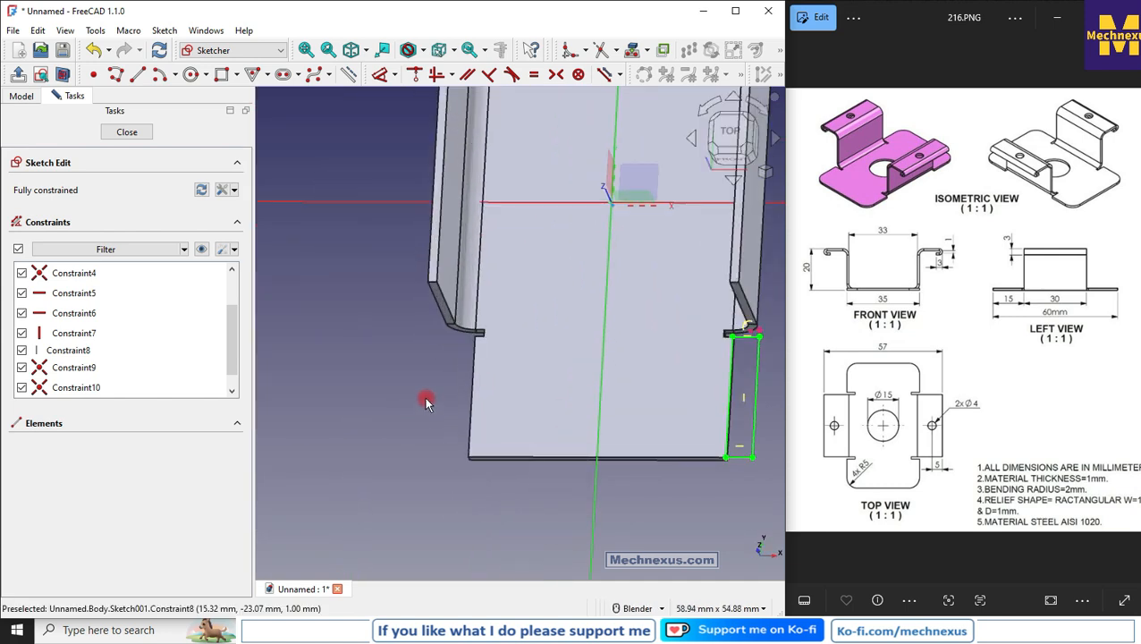
- Project the opposite plate edge below its relief notch and that wall's end edge into the sketch as external geometry
{"action": "left_click", "coordinate": [726, 134]}
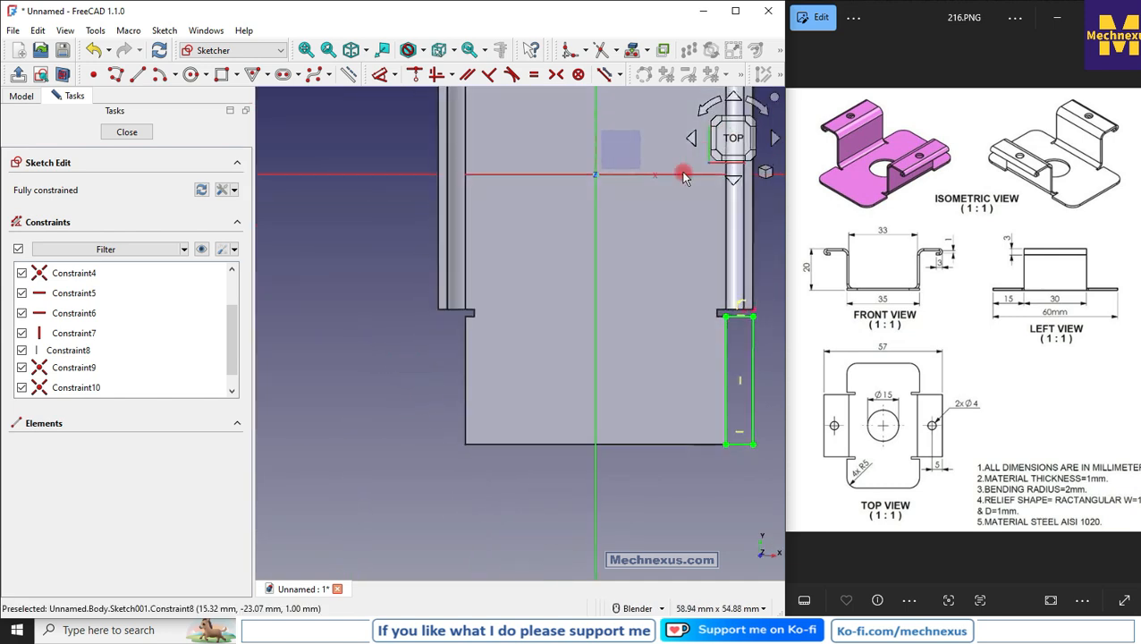
{"action": "left_click", "coordinate": [630, 50]}
{"action": "scroll", "coordinate": [456, 339], "scroll_direction": "up", "scroll_amount": 2}
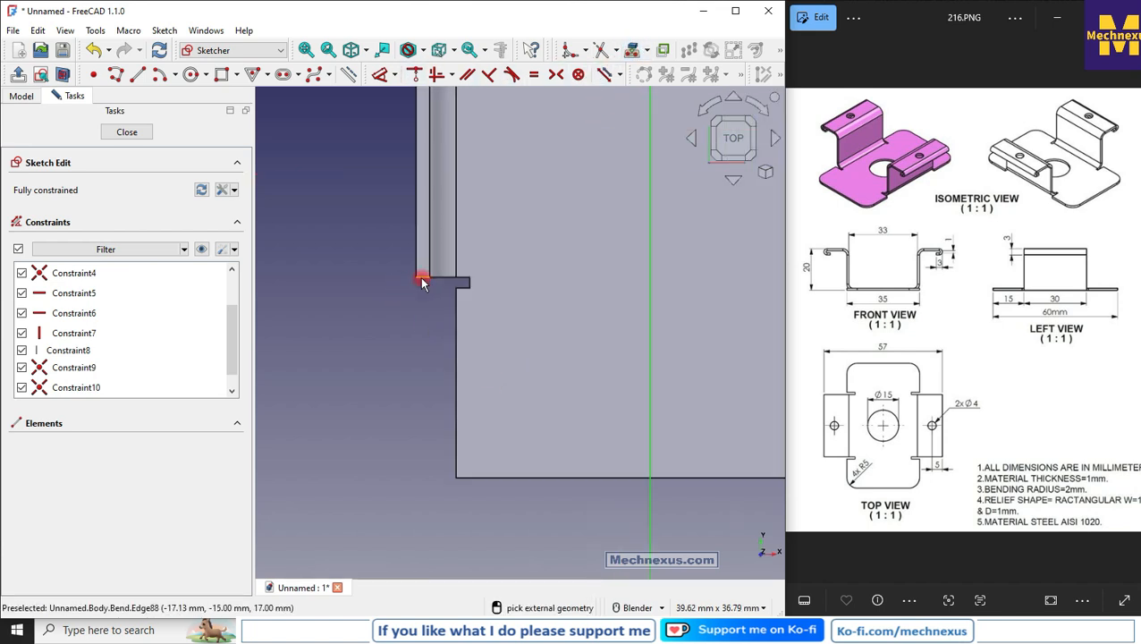
{"action": "left_click", "coordinate": [456, 385]}
{"action": "right_click", "coordinate": [390, 407]}
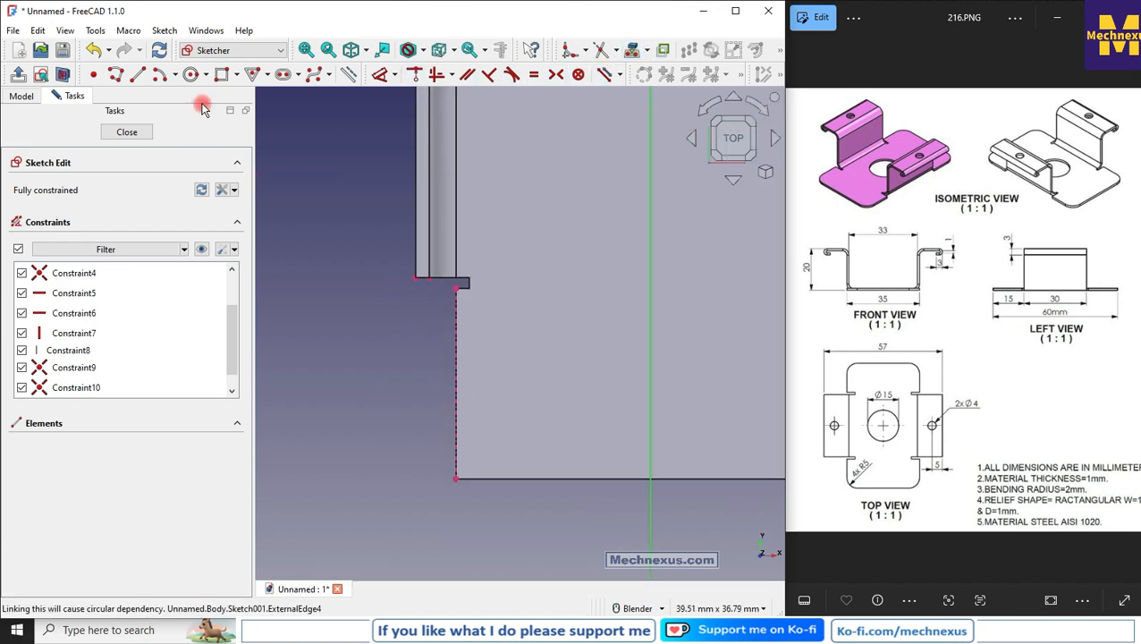
- Sketch a second rectangle about 6.9 mm wide and 13.4 mm high, outward from the opposite plate edge's lower endpoint
{"action": "left_click", "coordinate": [221, 75]}
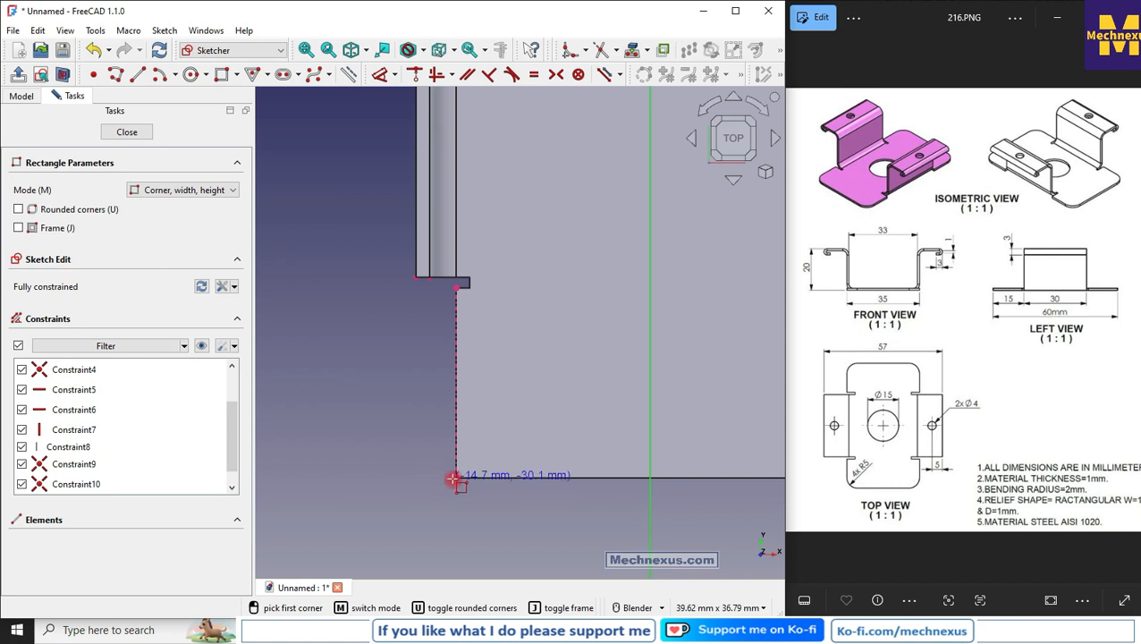
{"action": "left_click", "coordinate": [456, 478]}
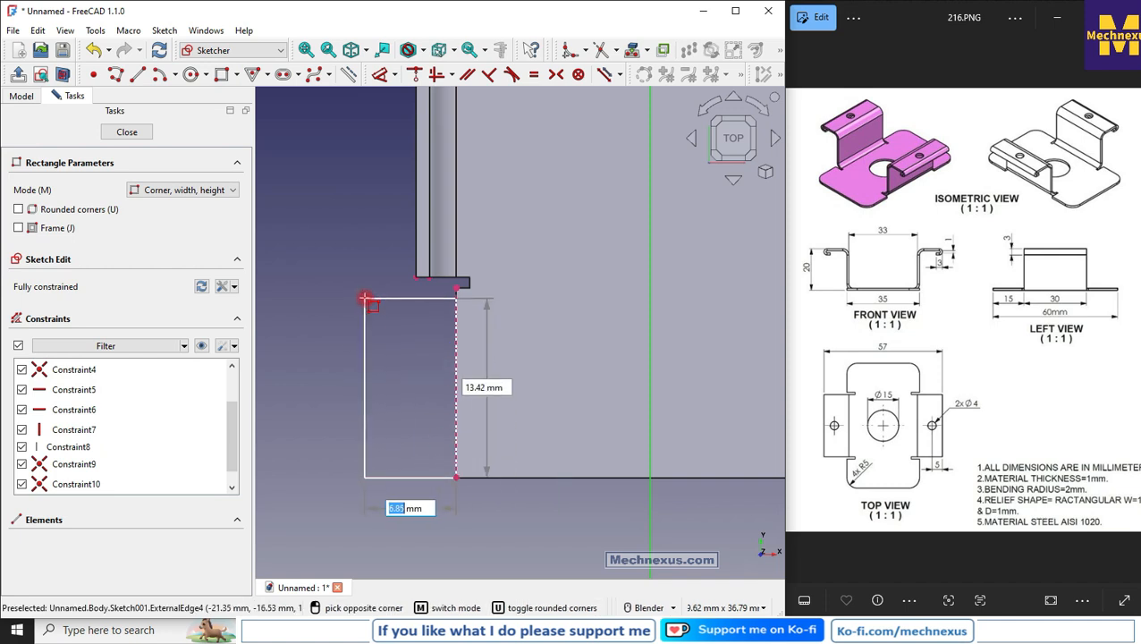
{"action": "left_click", "coordinate": [367, 299]}
- Constrain the second rectangle's upper side to the notch endpoint of its projected plate edge
{"action": "scroll", "coordinate": [430, 288], "scroll_direction": "up", "scroll_amount": 1}
{"action": "left_click", "coordinate": [451, 309]}
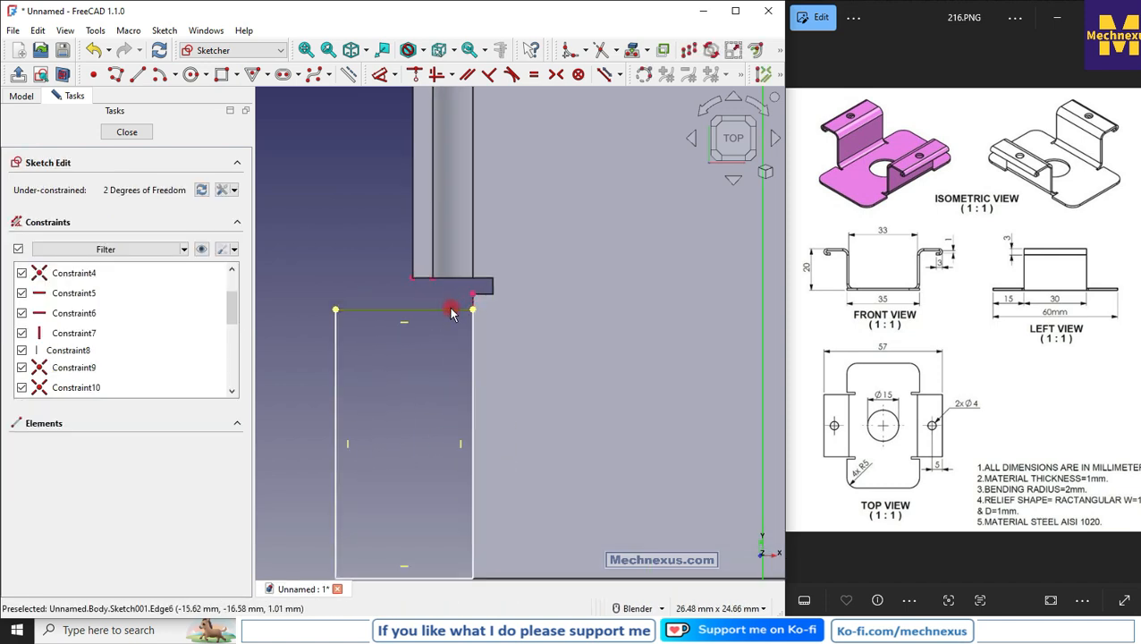
{"action": "left_click", "coordinate": [475, 295]}
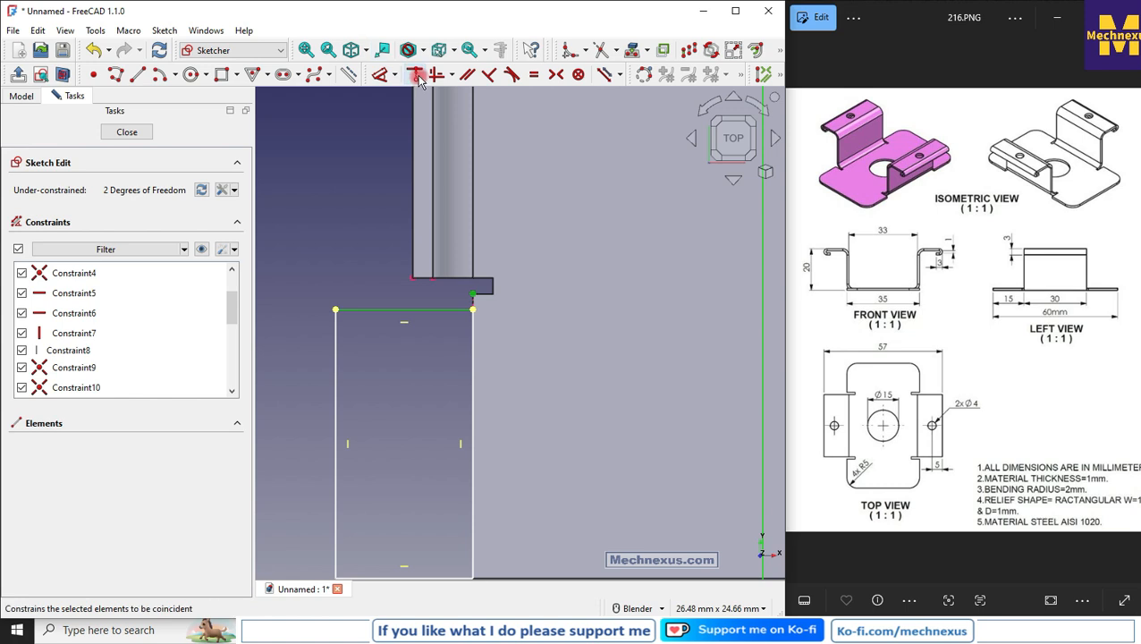
{"action": "left_click", "coordinate": [414, 74]}
- Constrain the second rectangle's outer side to the projected outer corner of its wall, and close the sketch
{"action": "left_click", "coordinate": [347, 313]}
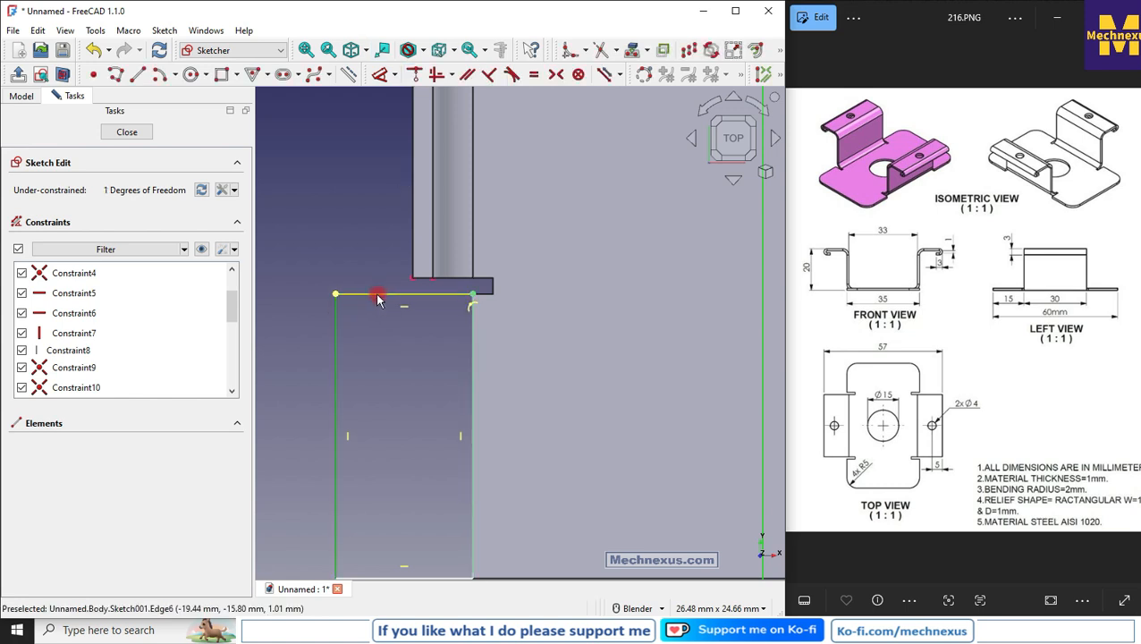
{"action": "left_click", "coordinate": [410, 279]}
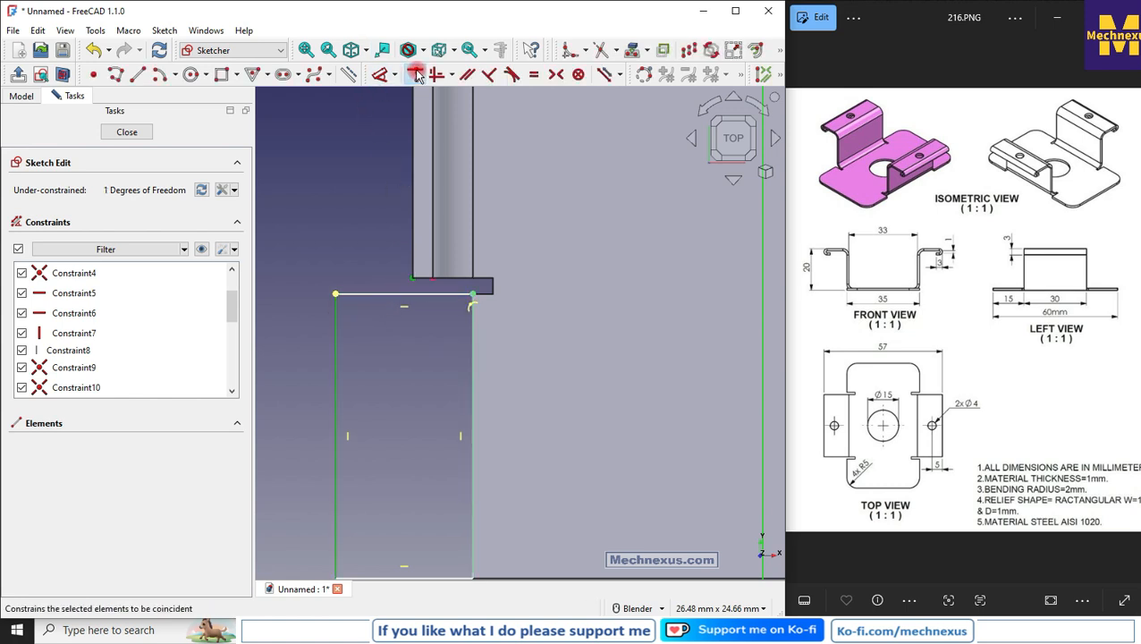
{"action": "left_click", "coordinate": [415, 75]}
{"action": "scroll", "coordinate": [390, 242], "scroll_direction": "down", "scroll_amount": 3}
{"action": "left_click", "coordinate": [126, 131]}
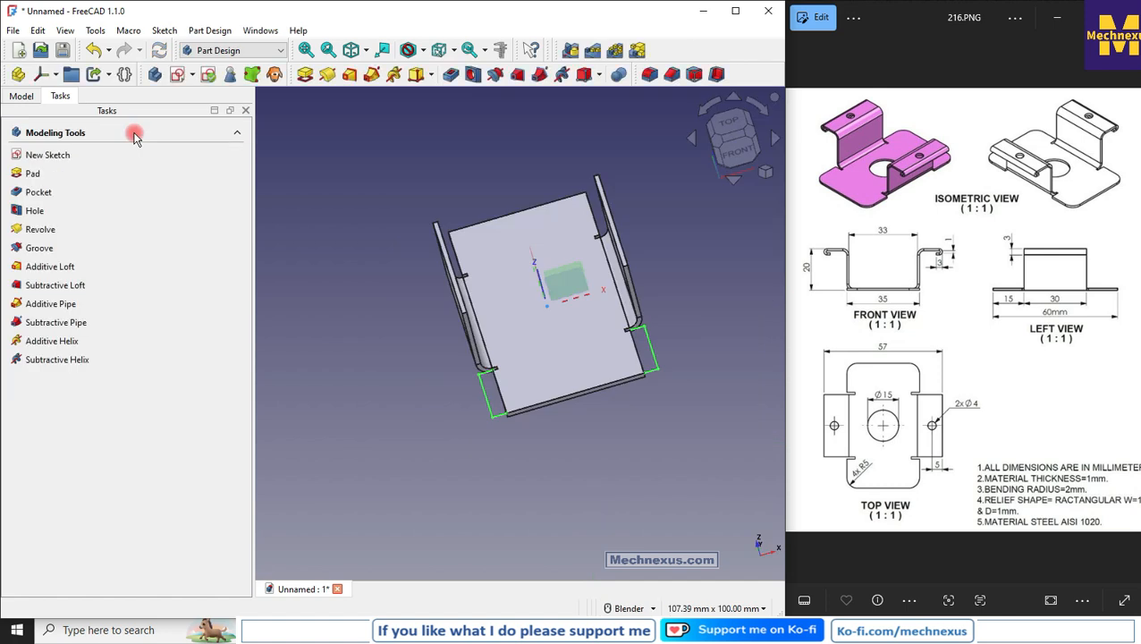
- Start a one-sided pad of the sketch with the two corner rectangles, extending it up to a face
{"action": "scroll", "coordinate": [542, 358], "scroll_direction": "down", "scroll_amount": 2}
{"action": "middle_click_drag", "start_coordinate": [542, 359], "coordinate": [343, 349]}
{"action": "left_click", "coordinate": [409, 454]}
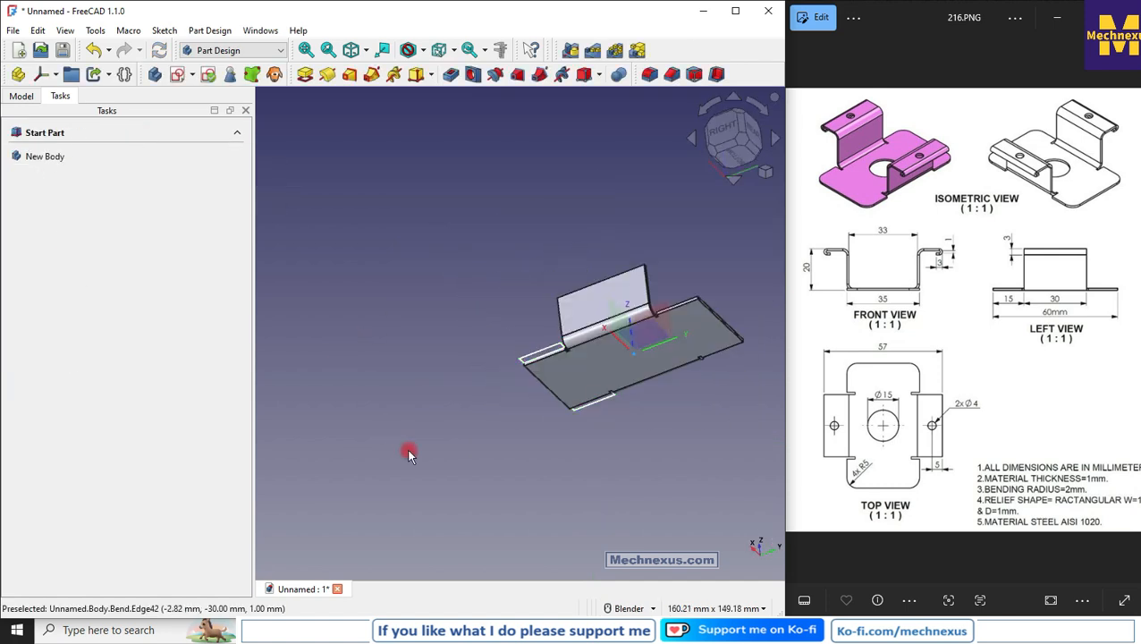
{"action": "key", "text": "0"}
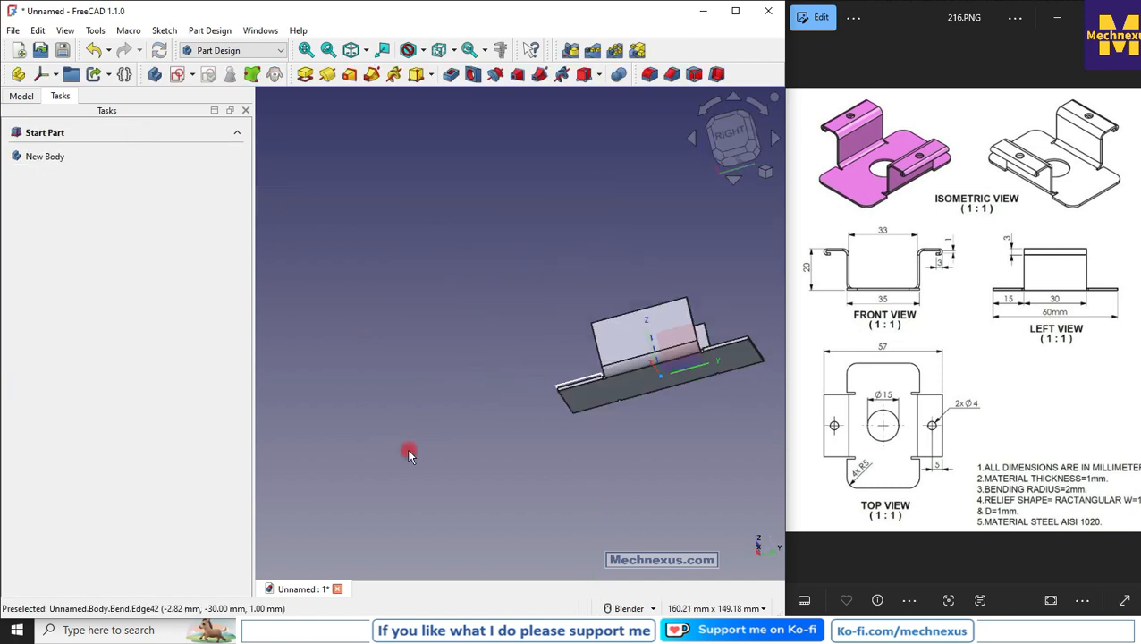
{"action": "scroll", "coordinate": [599, 541], "scroll_direction": "up", "scroll_amount": 5}
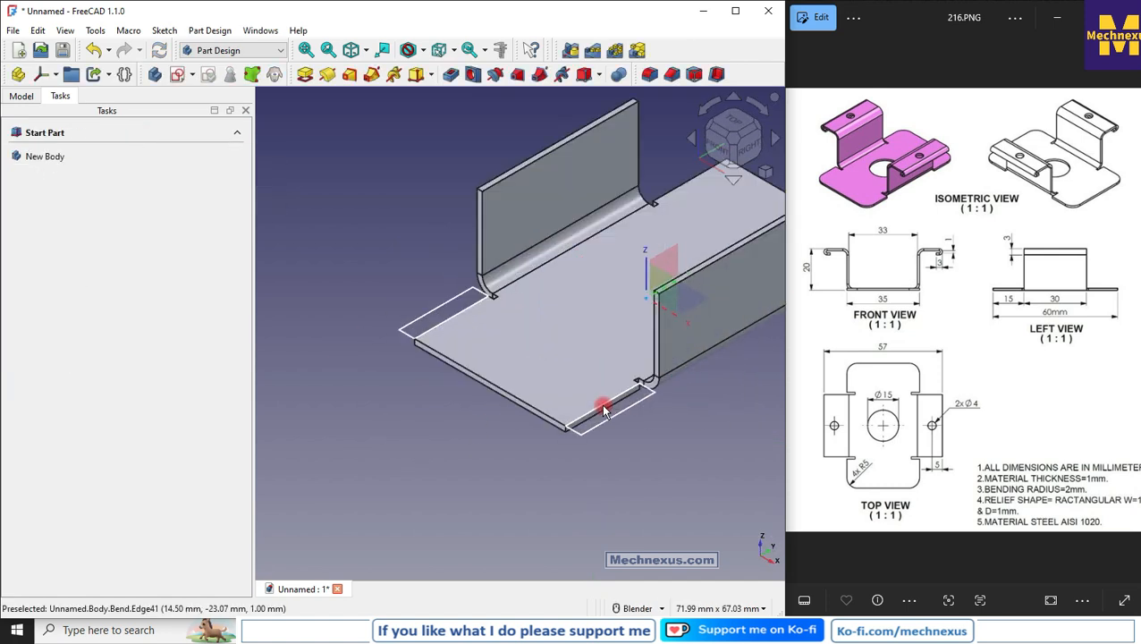
{"action": "left_click", "coordinate": [14, 94]}
{"action": "left_click", "coordinate": [73, 197]}
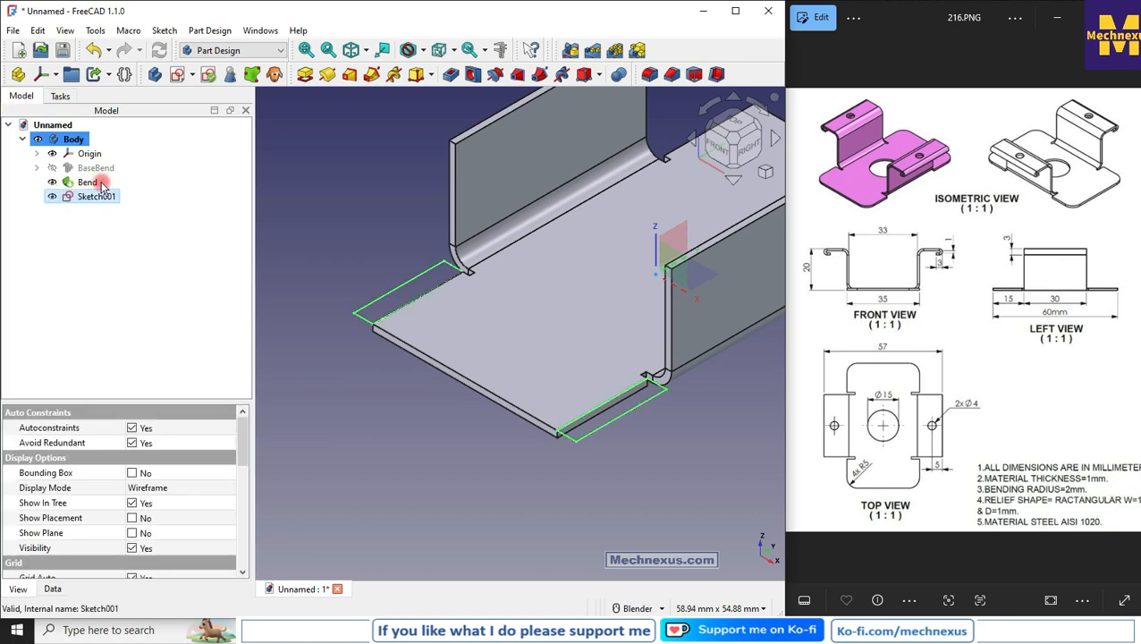
{"action": "left_click", "coordinate": [304, 74]}
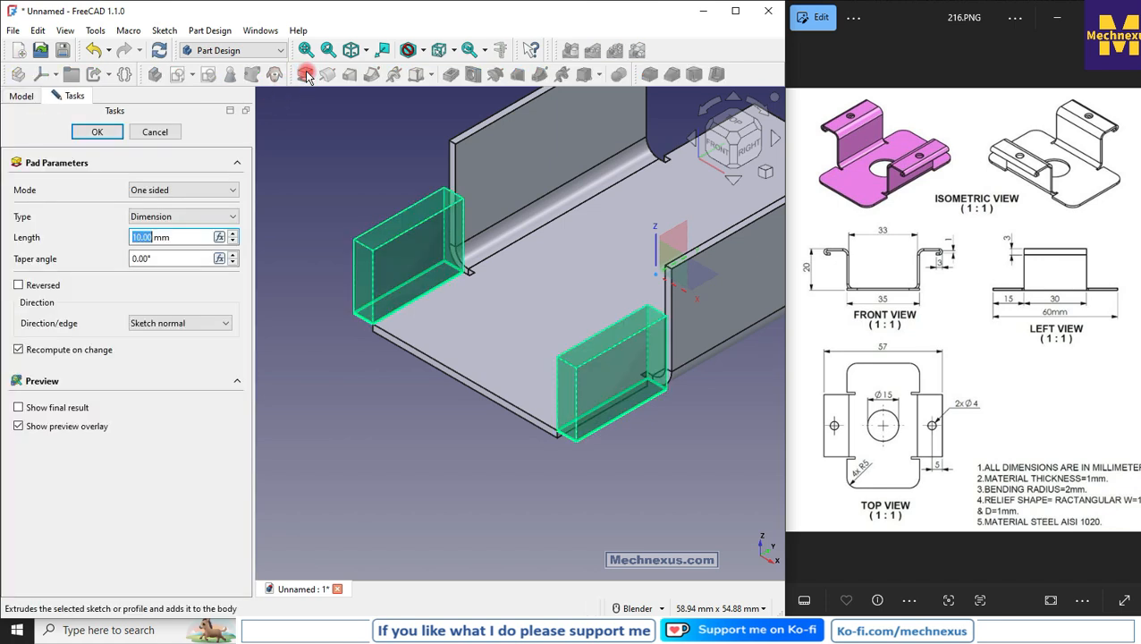
{"action": "left_click", "coordinate": [169, 190]}
{"action": "left_click", "coordinate": [156, 204]}
{"action": "left_click", "coordinate": [175, 217]}
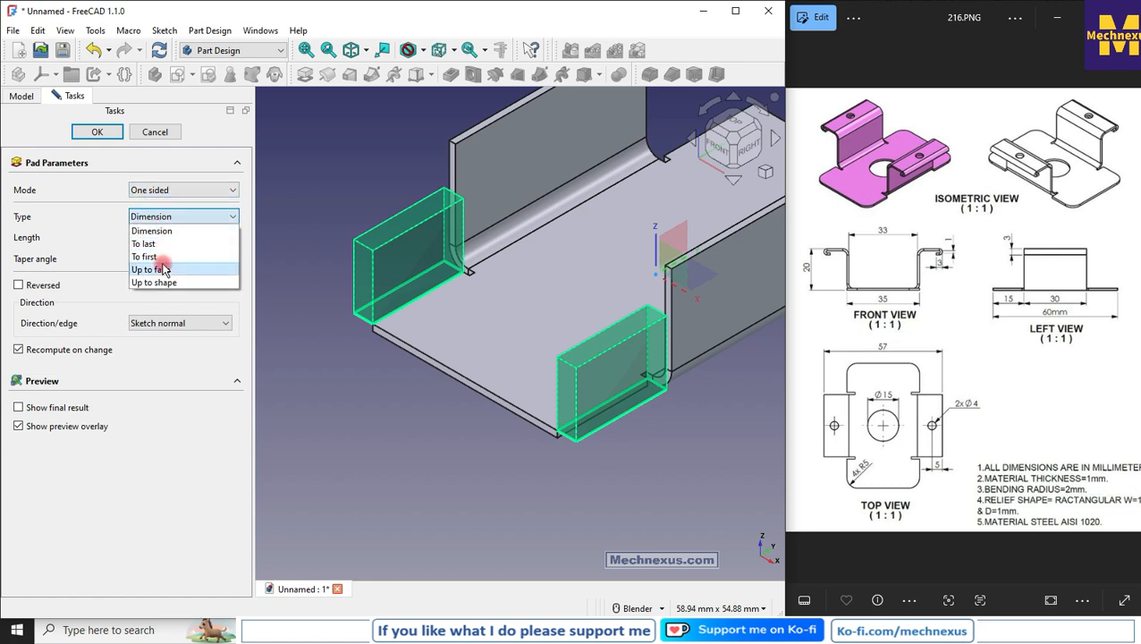
{"action": "left_click", "coordinate": [161, 269]}
- Choose the base plate's underside as the pad's end face and finish the pad
{"action": "left_click", "coordinate": [177, 191]}
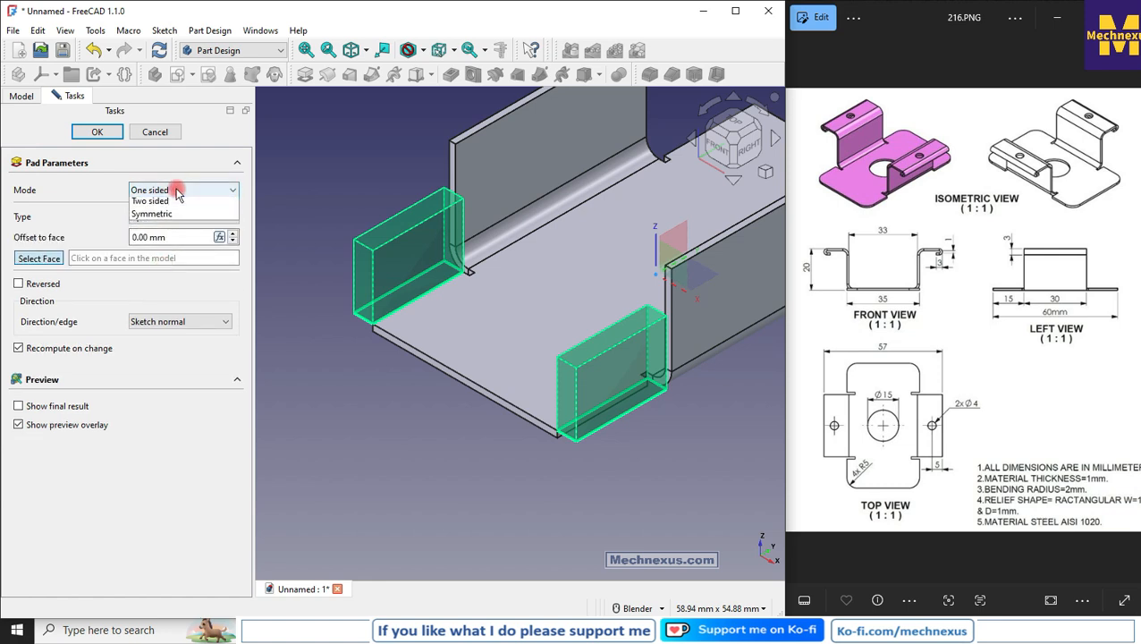
{"action": "left_click", "coordinate": [173, 204]}
{"action": "left_click", "coordinate": [168, 217]}
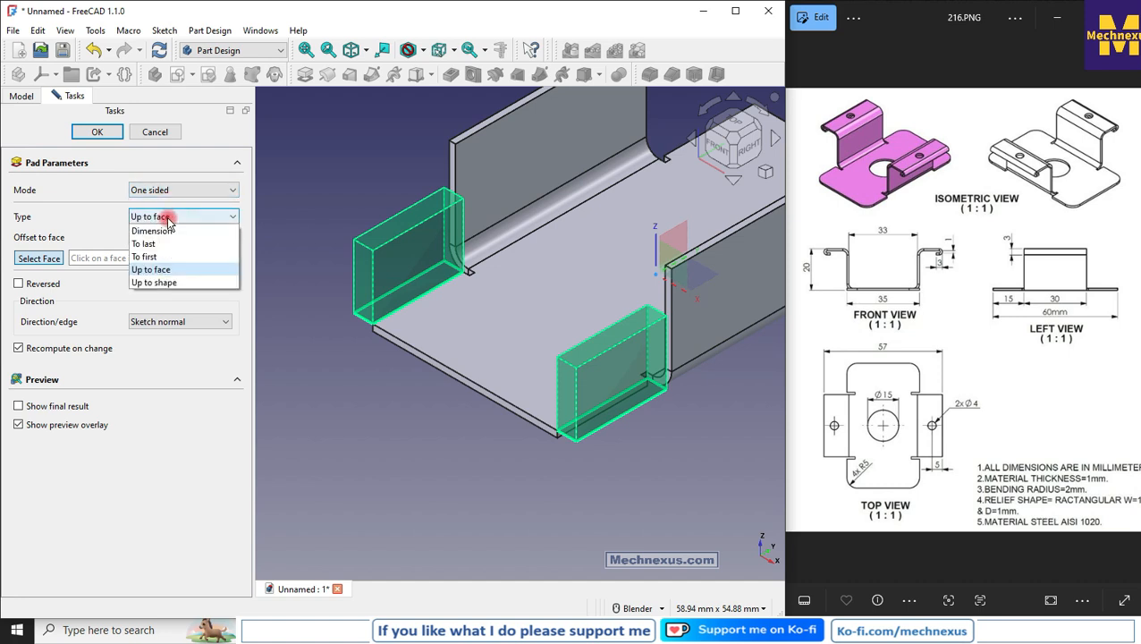
{"action": "left_click", "coordinate": [179, 218]}
{"action": "middle_click_drag", "start_coordinate": [461, 493], "coordinate": [438, 407]}
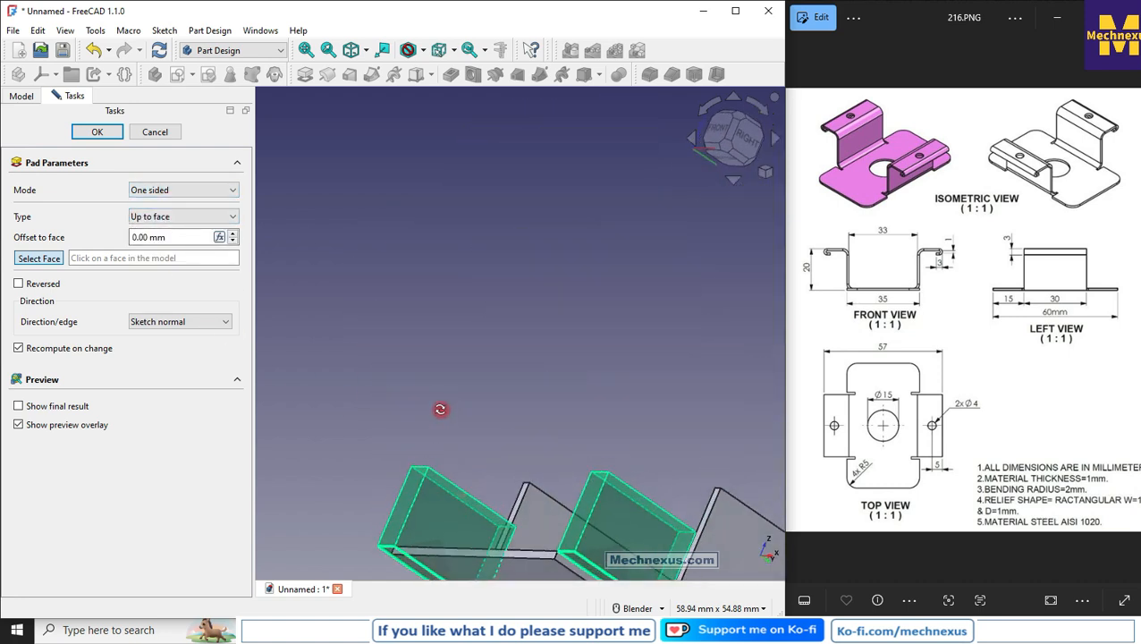
{"action": "scroll", "coordinate": [458, 287], "scroll_direction": "down", "scroll_amount": 3}
{"action": "left_click", "coordinate": [491, 451]}
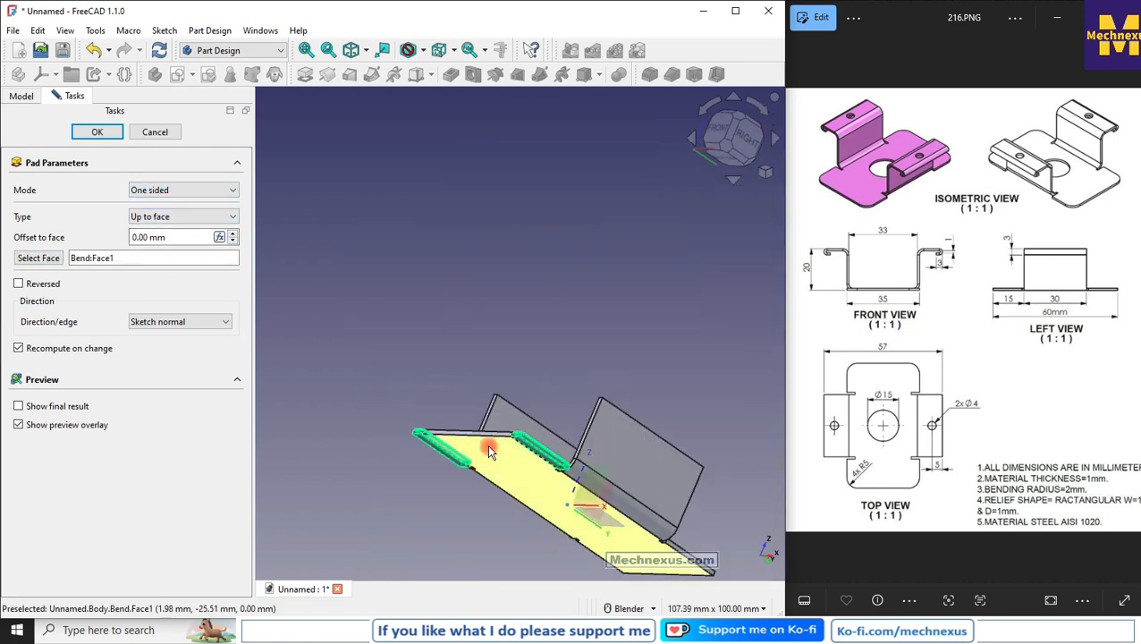
{"action": "middle_click_drag", "start_coordinate": [490, 447], "coordinate": [519, 476]}
{"action": "scroll", "coordinate": [270, 283], "scroll_direction": "down", "scroll_amount": 4}
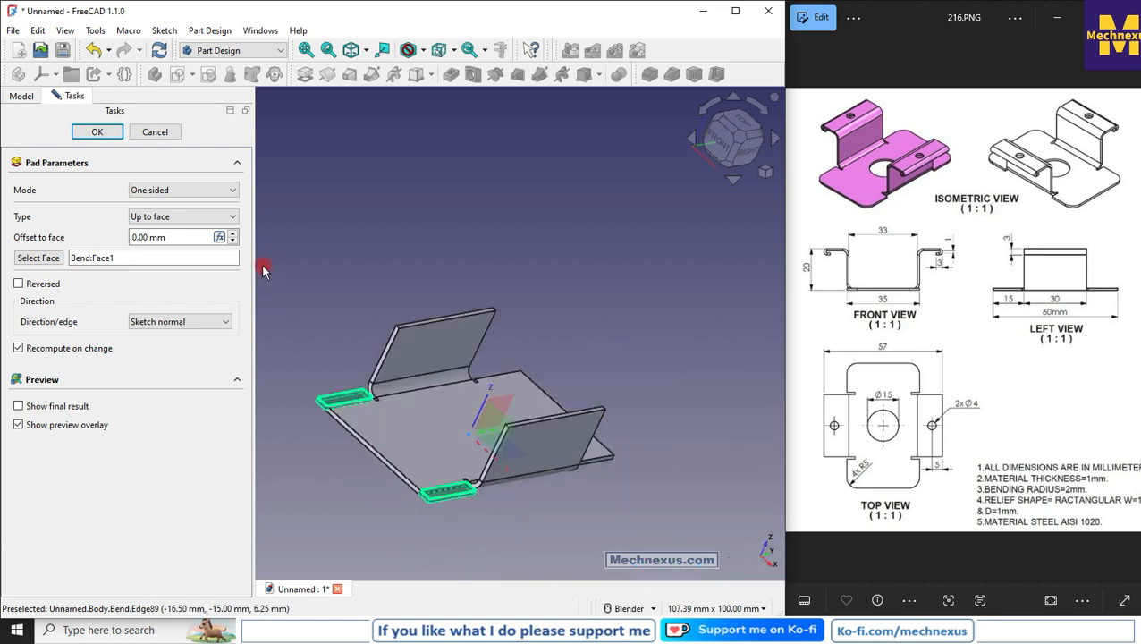
{"action": "left_click", "coordinate": [96, 136]}
{"action": "scroll", "coordinate": [391, 459], "scroll_direction": "up", "scroll_amount": 3}
{"action": "middle_click_drag", "start_coordinate": [391, 459], "coordinate": [403, 402]}
{"action": "scroll", "coordinate": [386, 434], "scroll_direction": "down", "scroll_amount": 3}
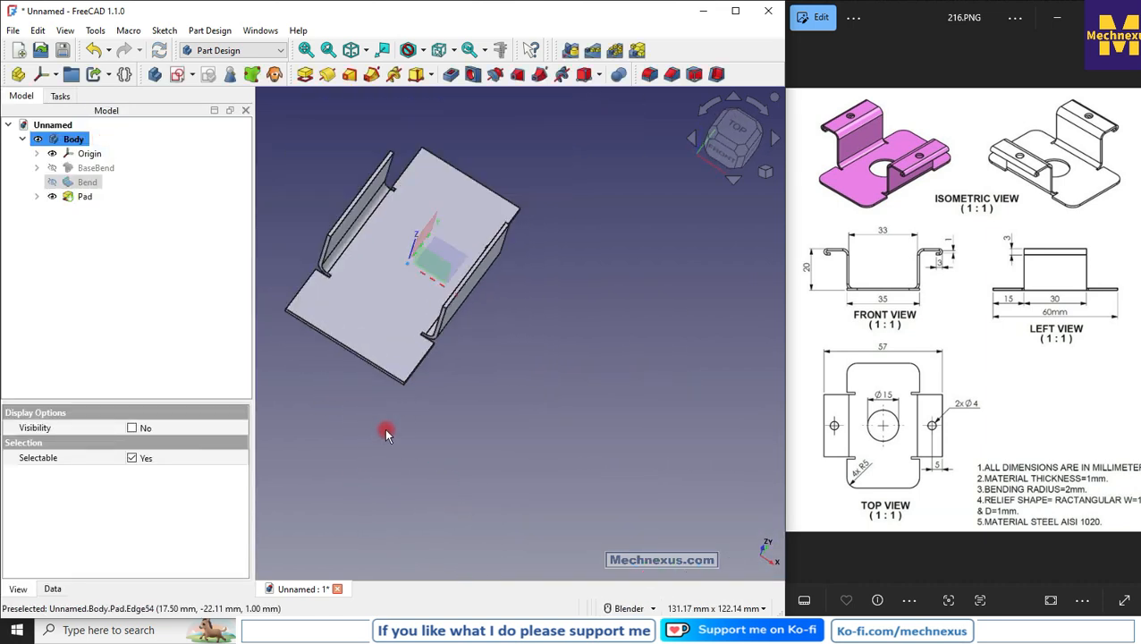
- Mirror the pad with the two plate extensions across the XZ plane to the other end of the plate
{"action": "left_click", "coordinate": [84, 196]}
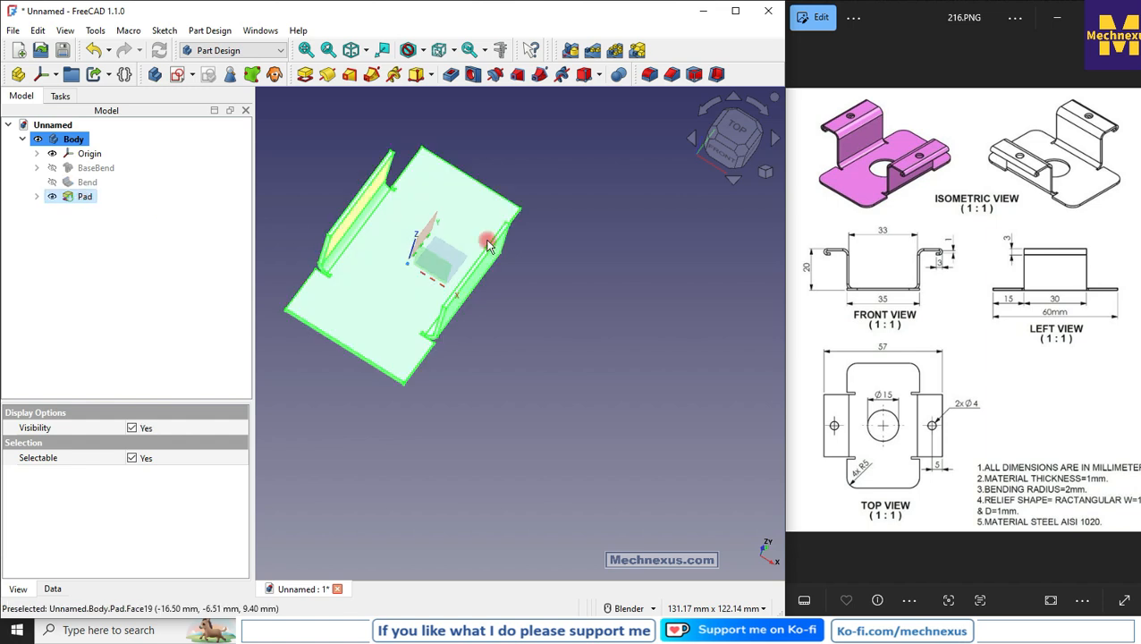
{"action": "left_click", "coordinate": [766, 171]}
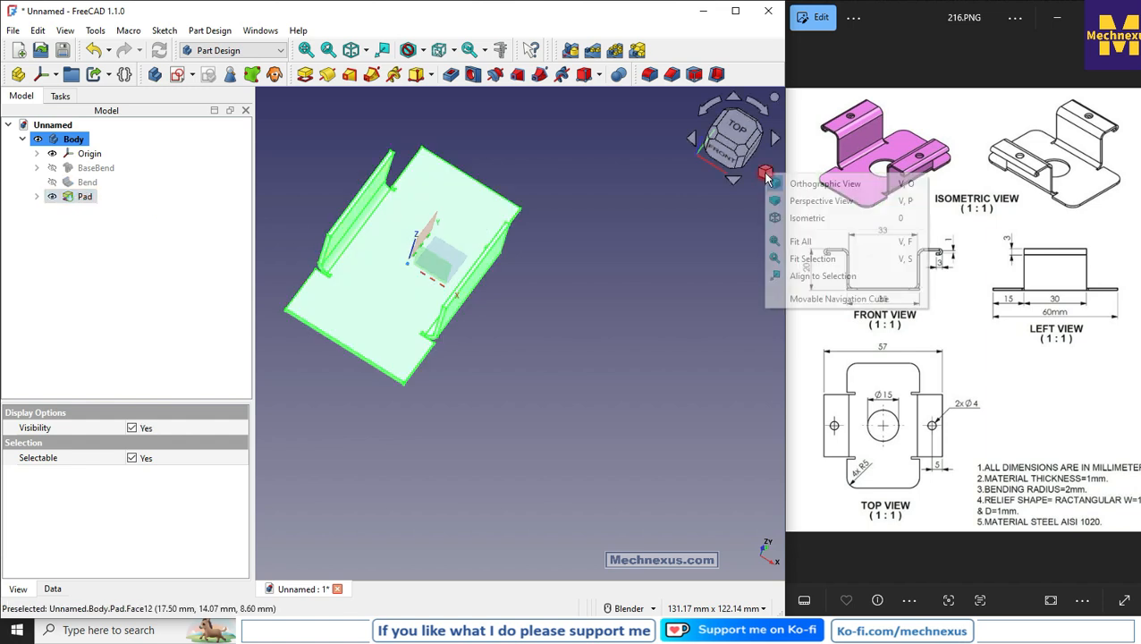
{"action": "left_click", "coordinate": [802, 242]}
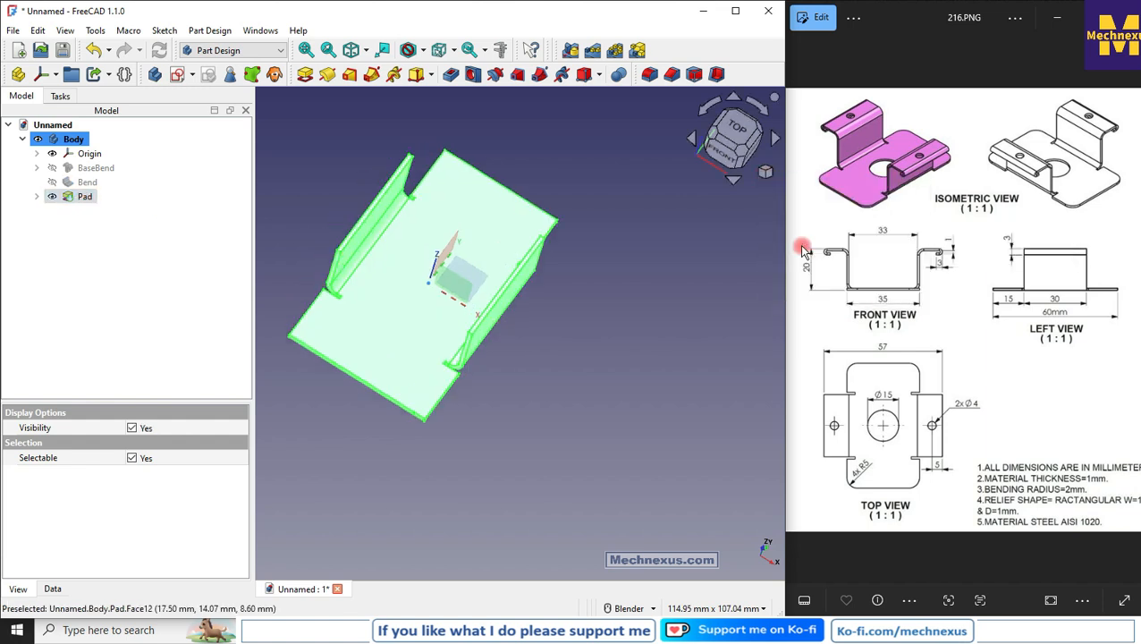
{"action": "left_click", "coordinate": [695, 220]}
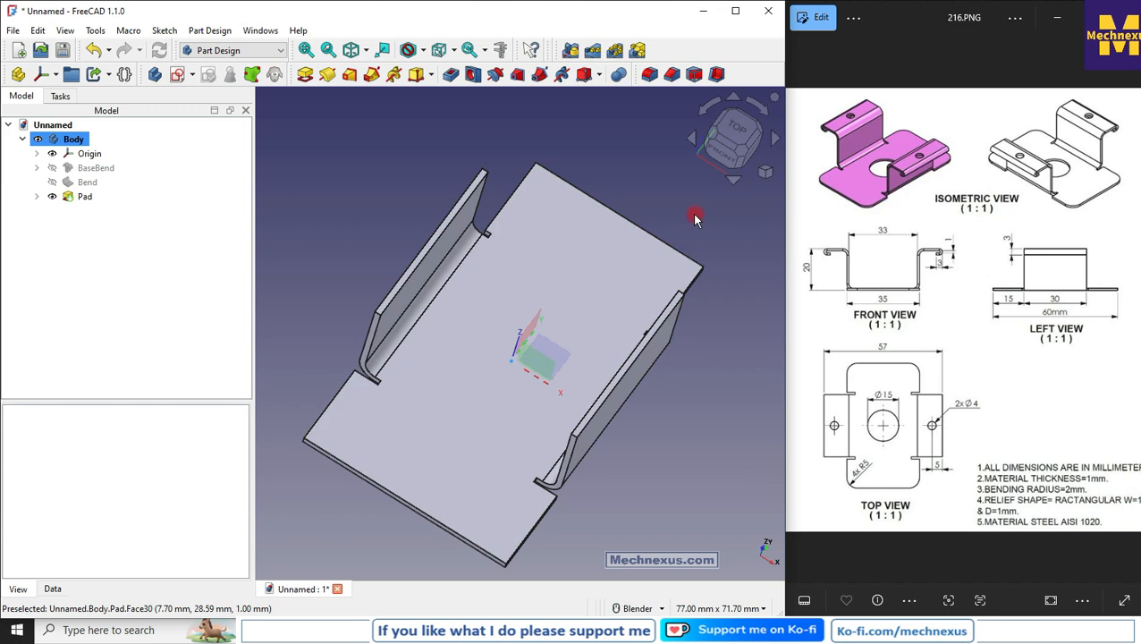
{"action": "key", "text": "0"}
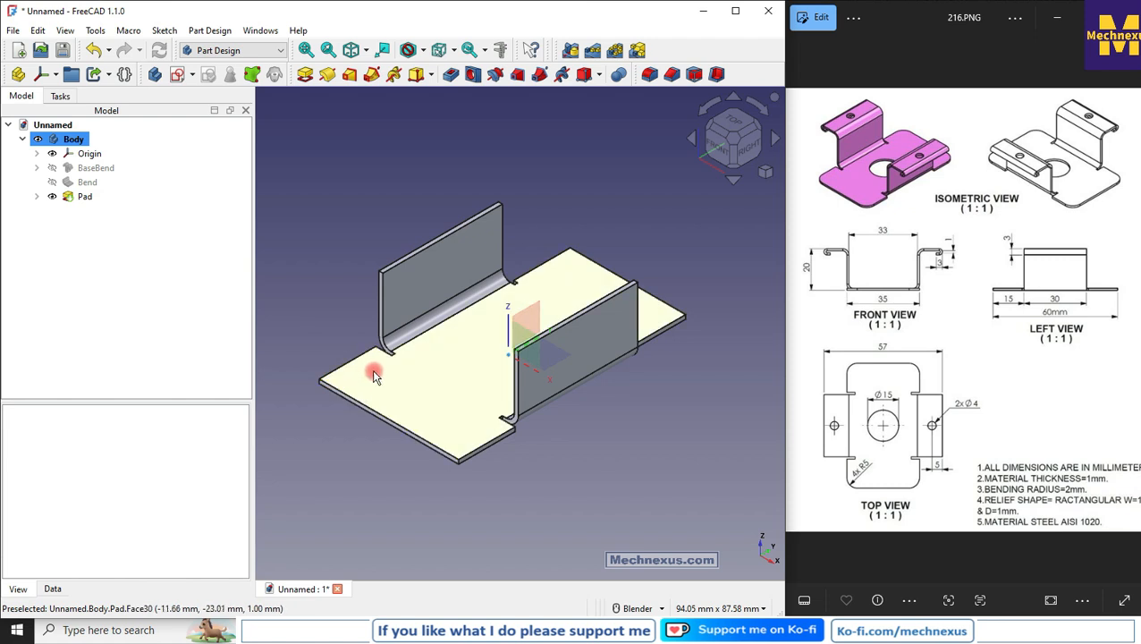
{"action": "left_click", "coordinate": [88, 196]}
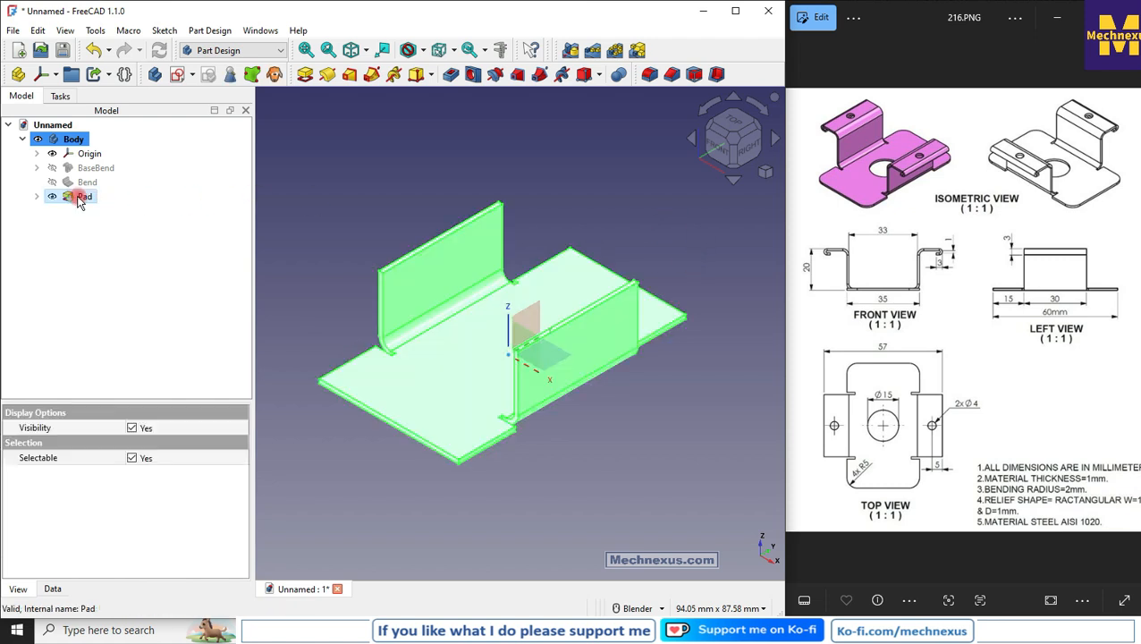
{"action": "left_click", "coordinate": [572, 51]}
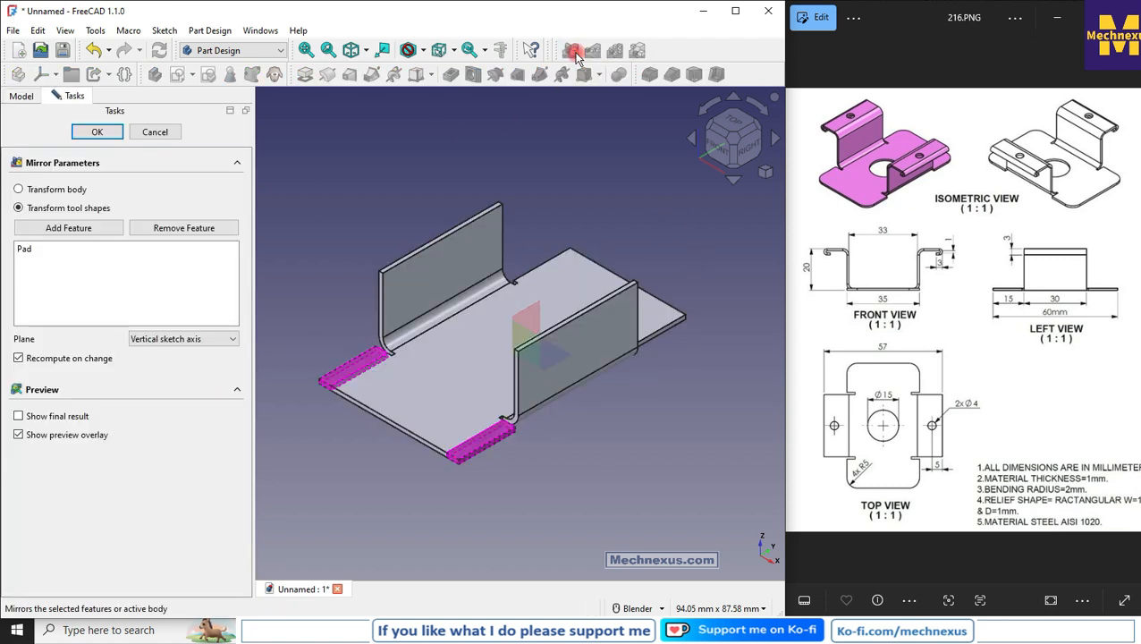
{"action": "left_click", "coordinate": [159, 341]}
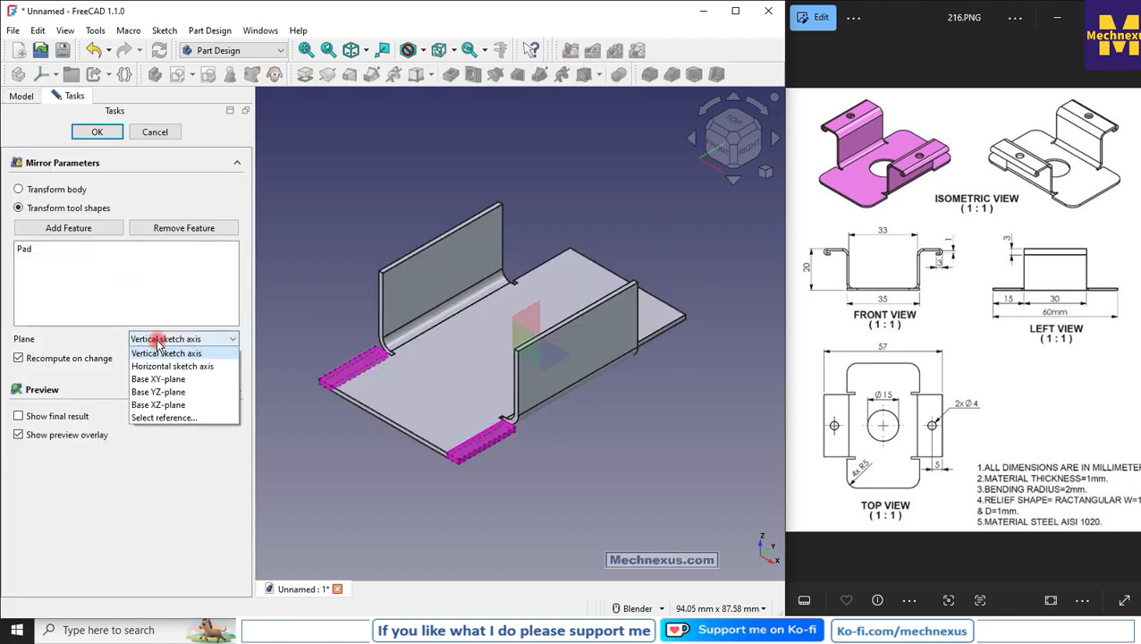
{"action": "left_click", "coordinate": [170, 418]}
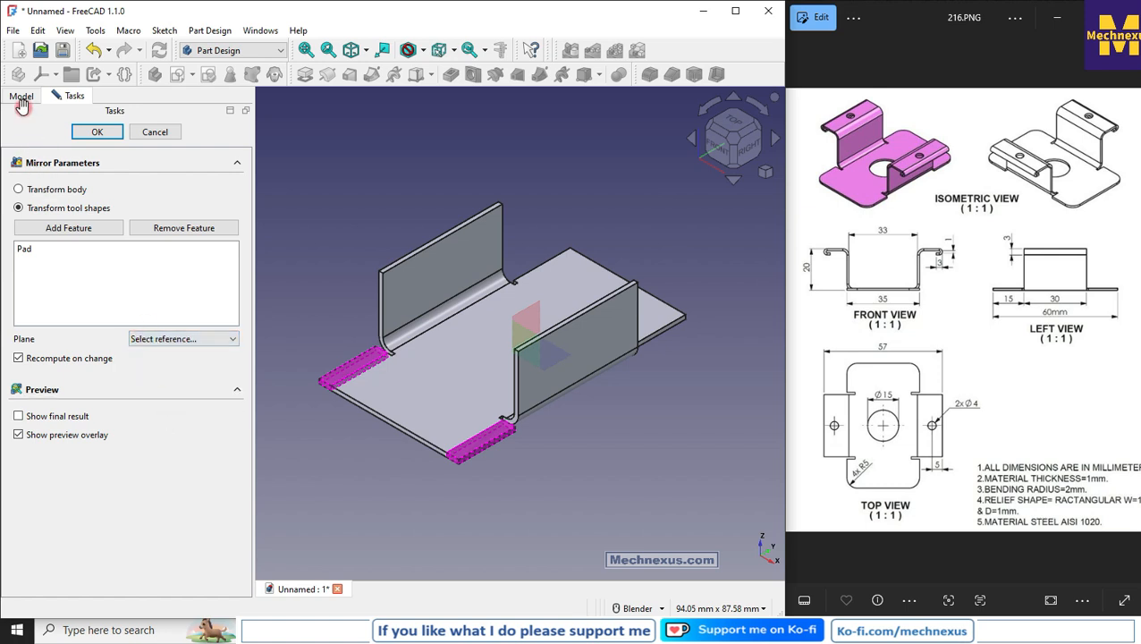
{"action": "left_click", "coordinate": [525, 338]}
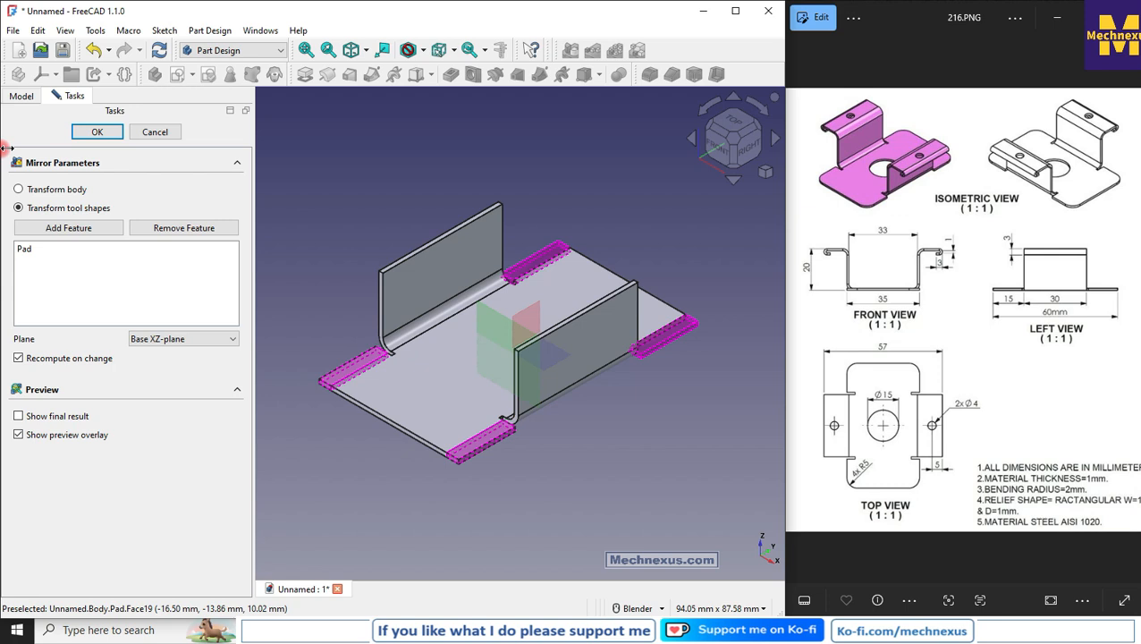
{"action": "left_click", "coordinate": [103, 136]}
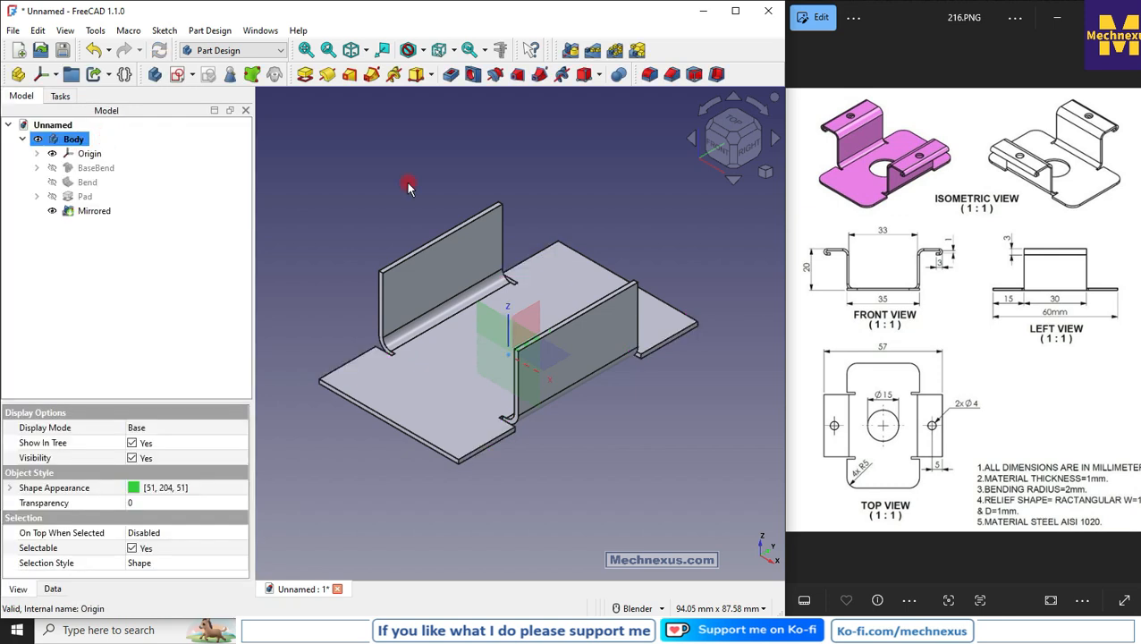
- In the Sheet Metal workbench, add a flange along the outer top edge of the +X side wall, with wall position Material Outside
{"action": "scroll", "coordinate": [454, 298], "scroll_direction": "down", "scroll_amount": 3}
{"action": "scroll", "coordinate": [526, 339], "scroll_direction": "up", "scroll_amount": 1}
{"action": "mouse_move", "coordinate": [527, 340]}
{"action": "middle_mouse_down"}
{"action": "mouse_move", "coordinate": [498, 421]}
{"action": "mouse_move", "coordinate": [528, 335]}
{"action": "middle_mouse_up"}
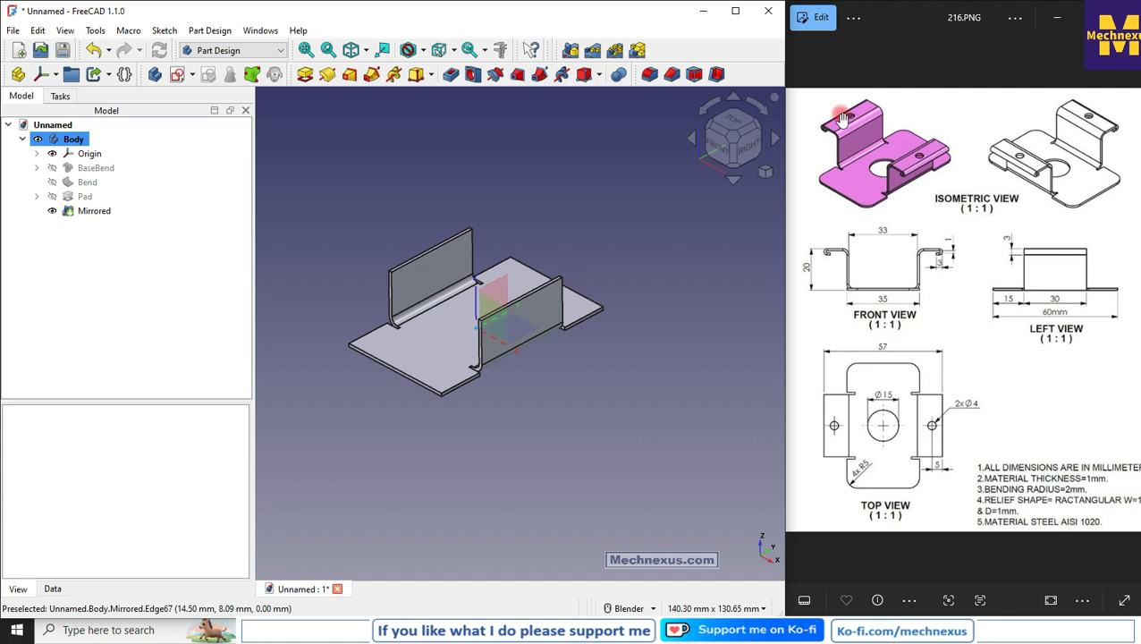
{"action": "scroll", "coordinate": [537, 268], "scroll_direction": "up", "scroll_amount": 3}
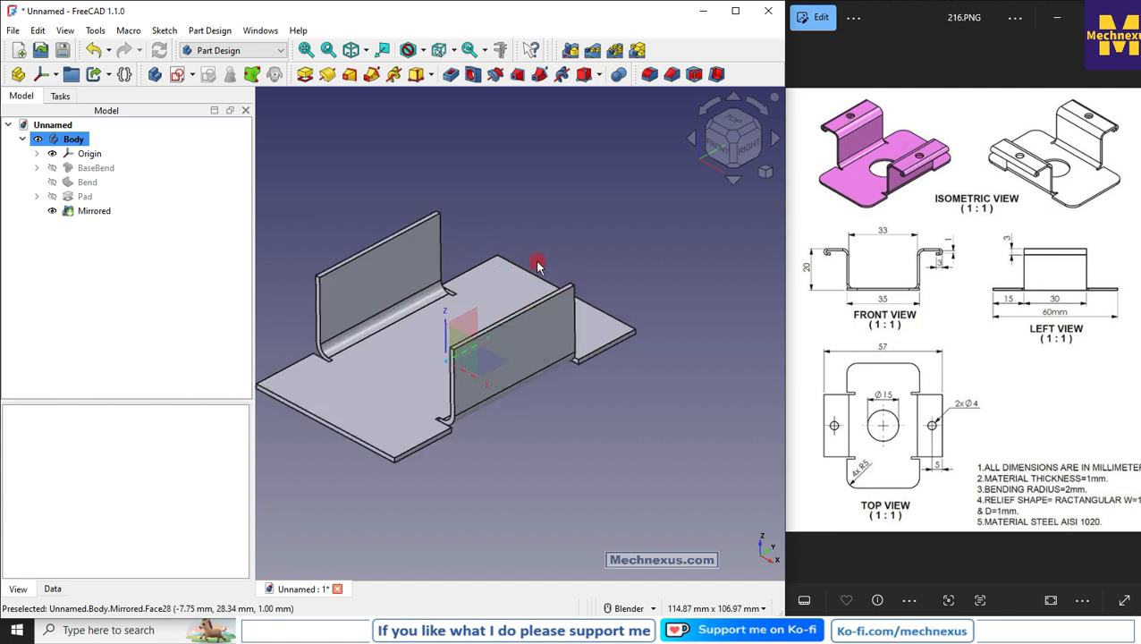
{"action": "left_click", "coordinate": [534, 315]}
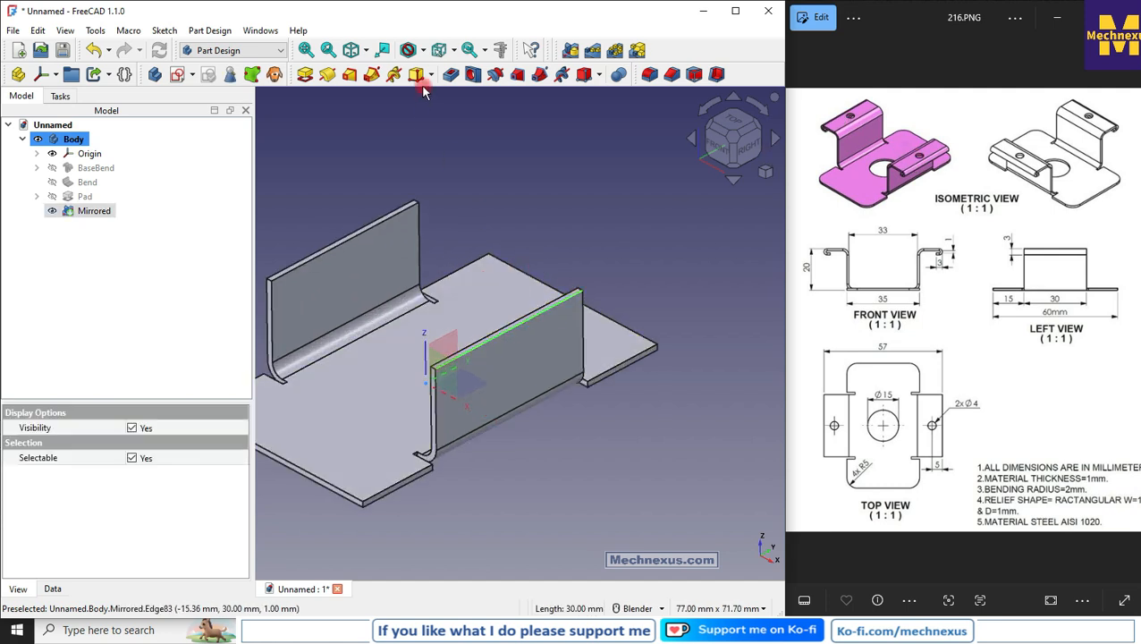
{"action": "left_click", "coordinate": [243, 52]}
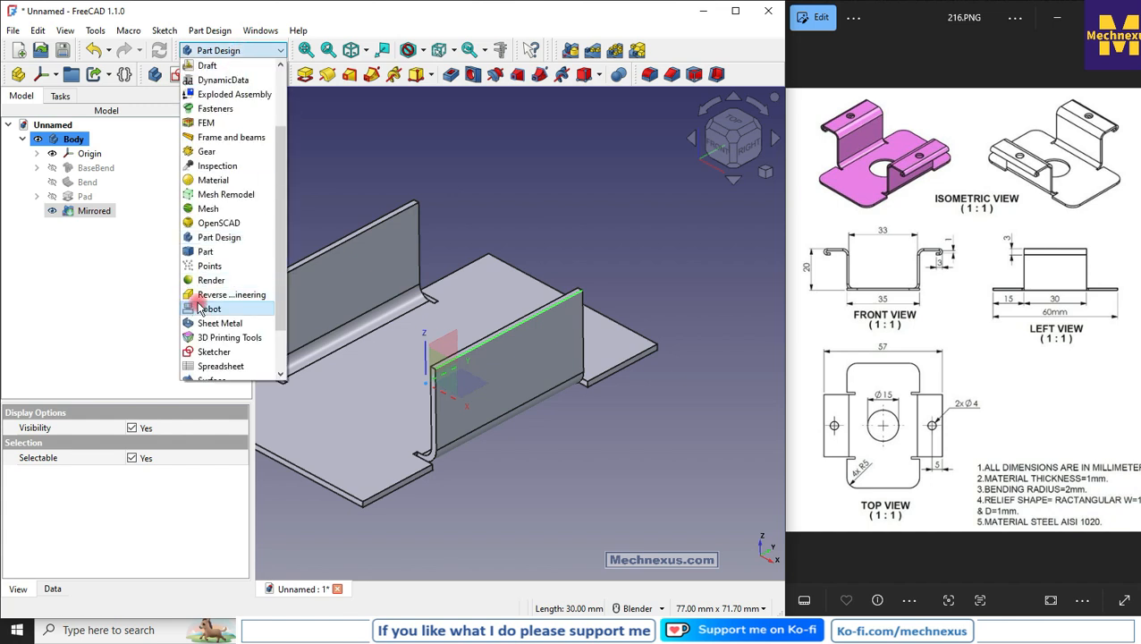
{"action": "left_click", "coordinate": [214, 323]}
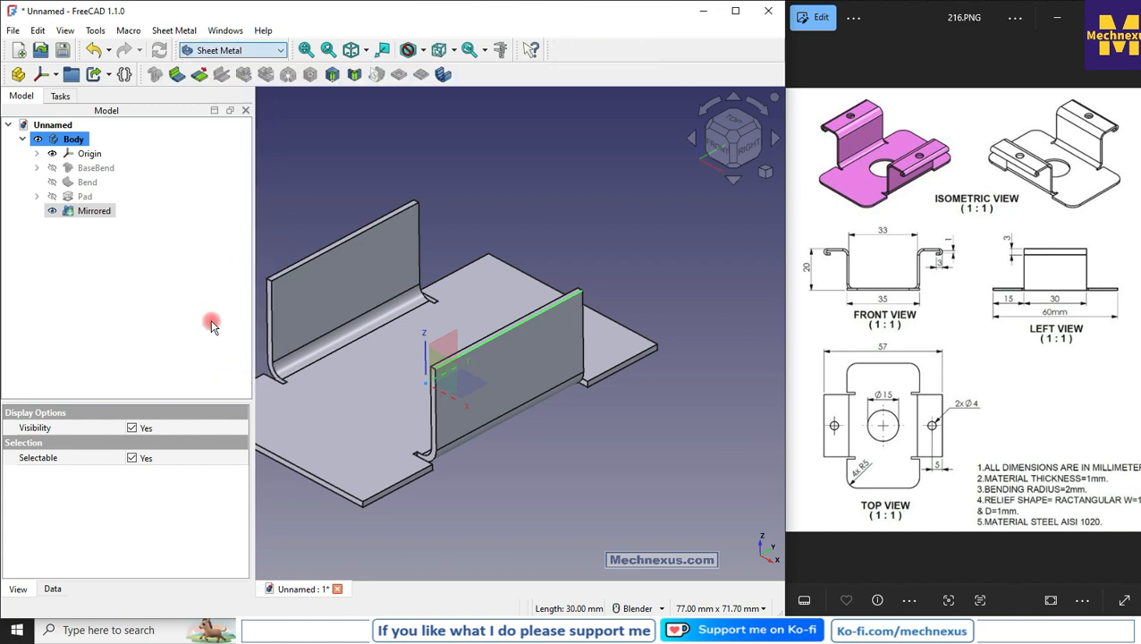
{"action": "left_click", "coordinate": [176, 75]}
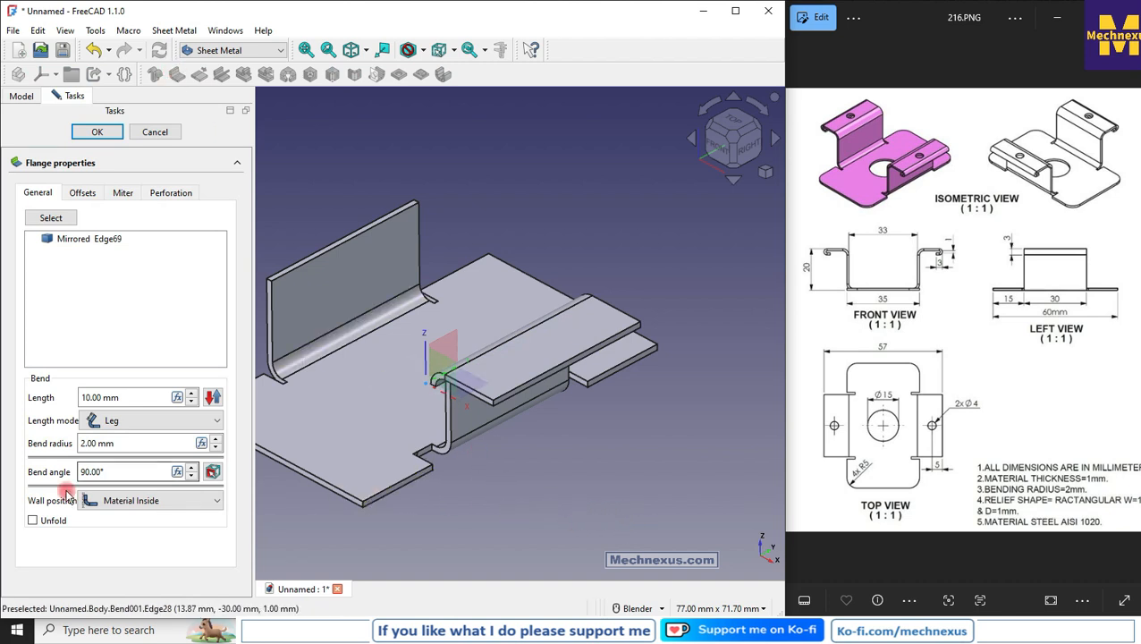
{"action": "left_click", "coordinate": [126, 504]}
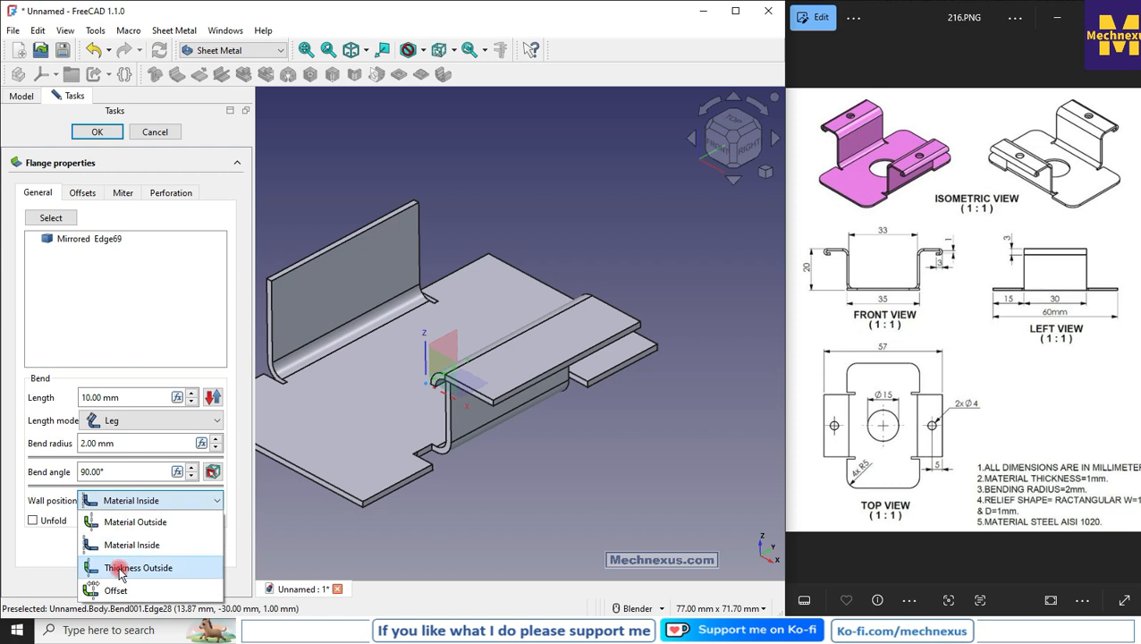
{"action": "left_click", "coordinate": [145, 524]}
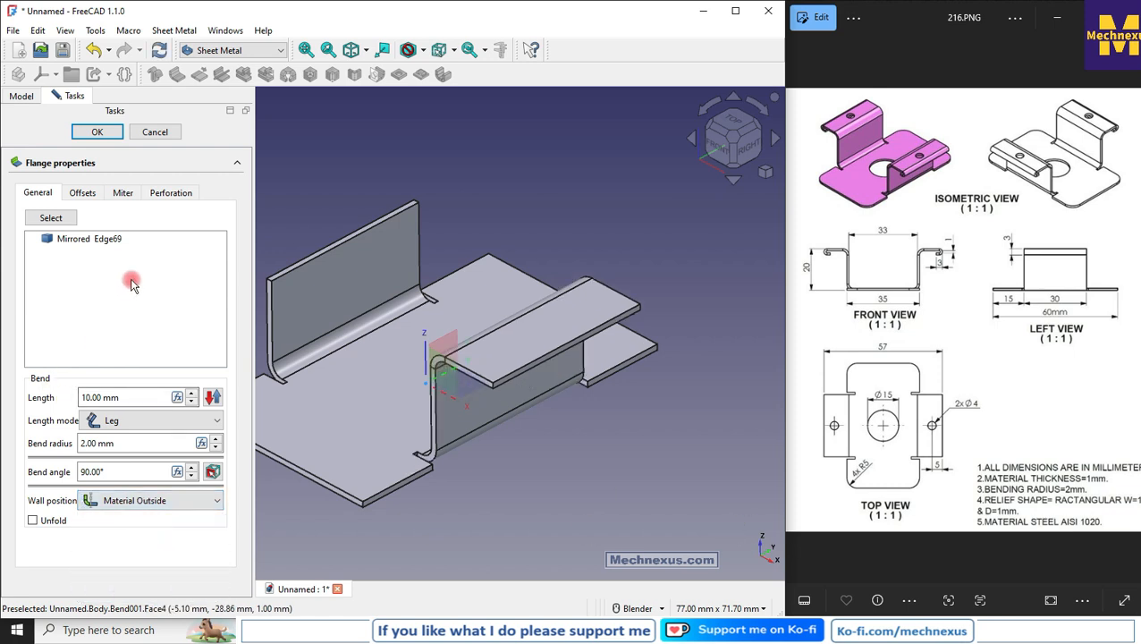
- Add the outer top edge of the opposite side wall to the same flange and preview both flanges
{"action": "scroll", "coordinate": [492, 411], "scroll_direction": "down", "scroll_amount": 3}
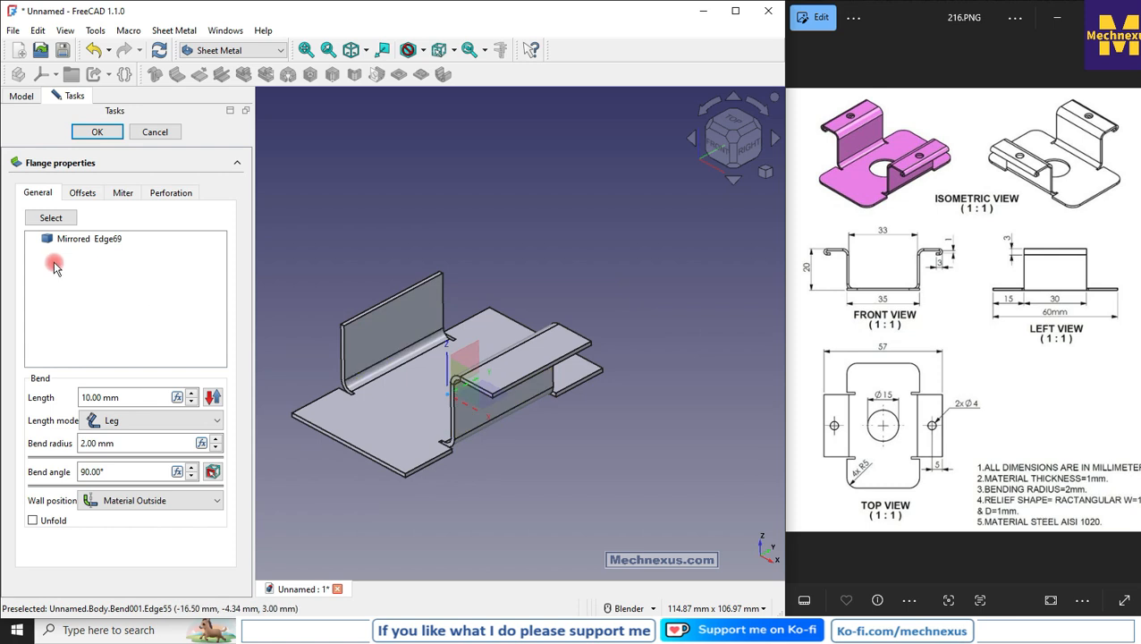
{"action": "left_click", "coordinate": [51, 218]}
{"action": "scroll", "coordinate": [338, 277], "scroll_direction": "up", "scroll_amount": 3}
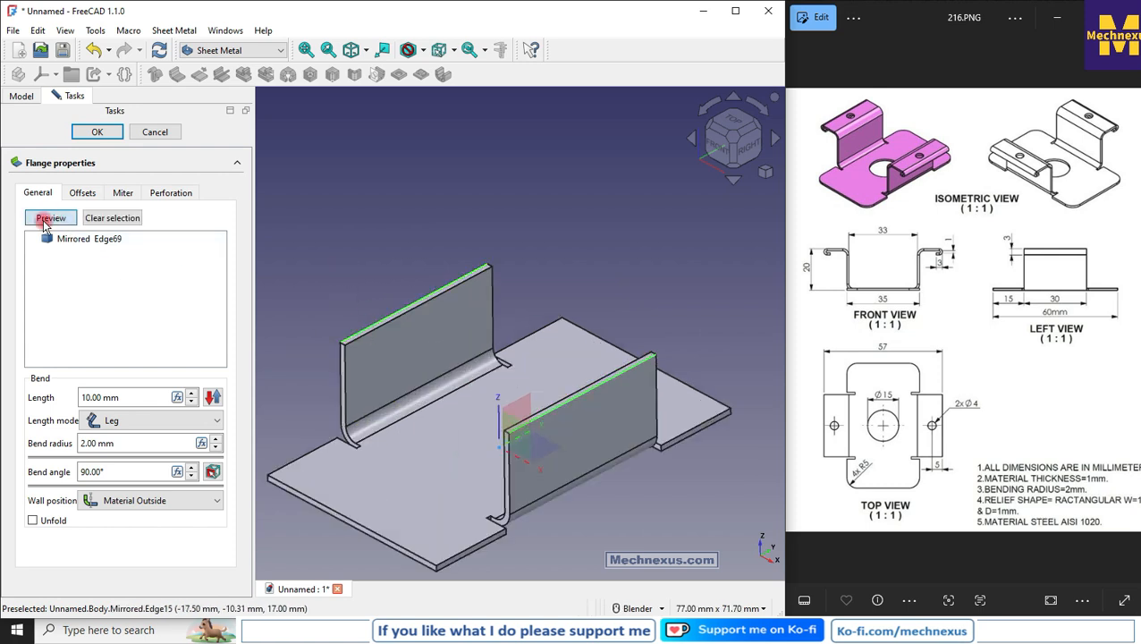
{"action": "left_click", "coordinate": [44, 220]}
{"action": "scroll", "coordinate": [533, 345], "scroll_direction": "down", "scroll_amount": 3}
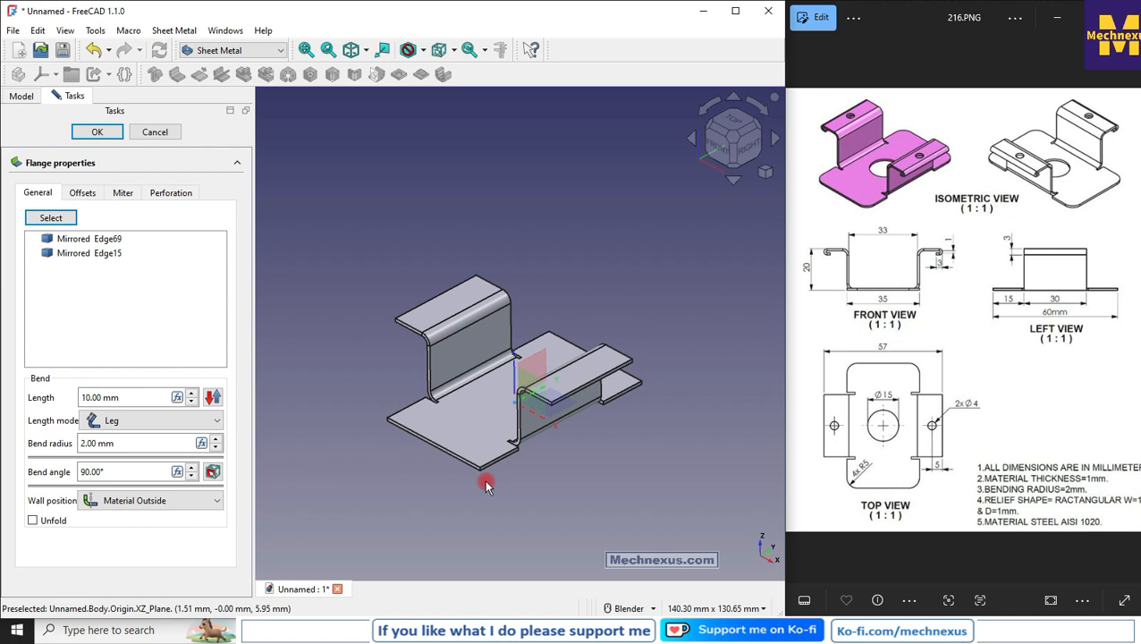
{"action": "middle_click_drag", "start_coordinate": [524, 433], "coordinate": [284, 442]}
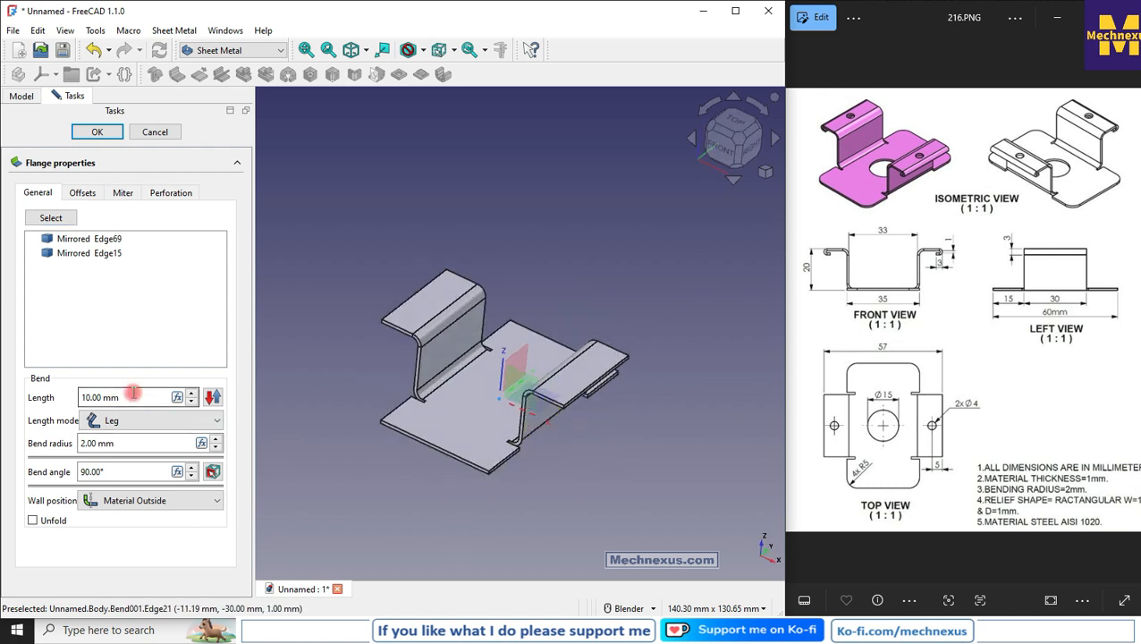
- Set the length of the two top flanges to 7.5 mm and finish the flange feature
{"action": "left_click_drag", "start_coordinate": [132, 394], "coordinate": [7, 393]}
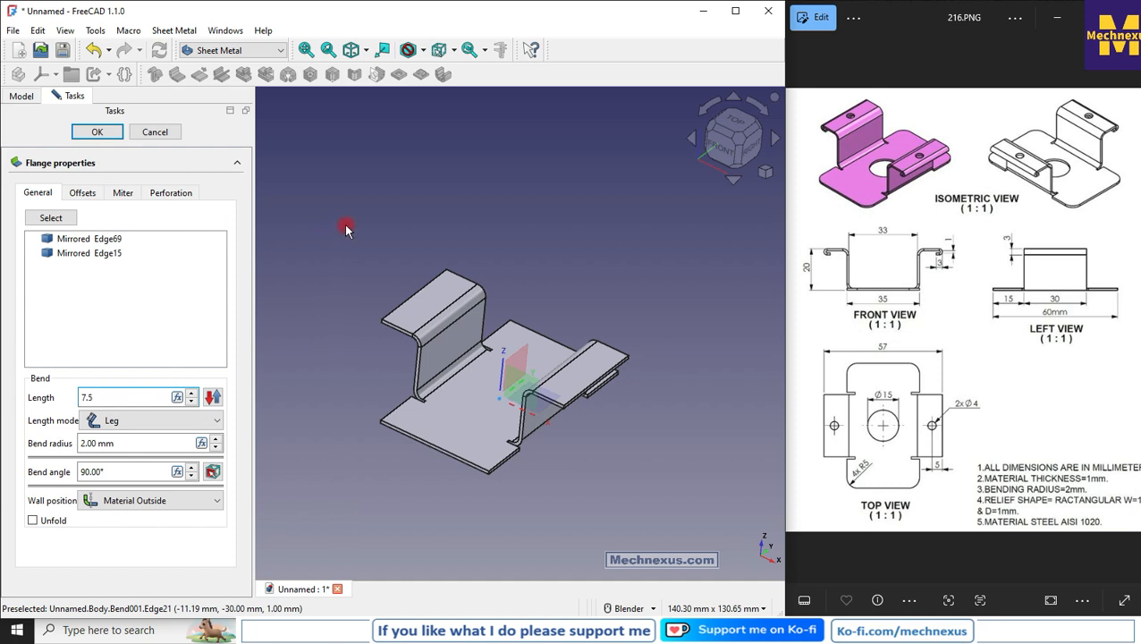
{"action": "type", "text": "7.5"}
{"action": "key", "text": "Return"}
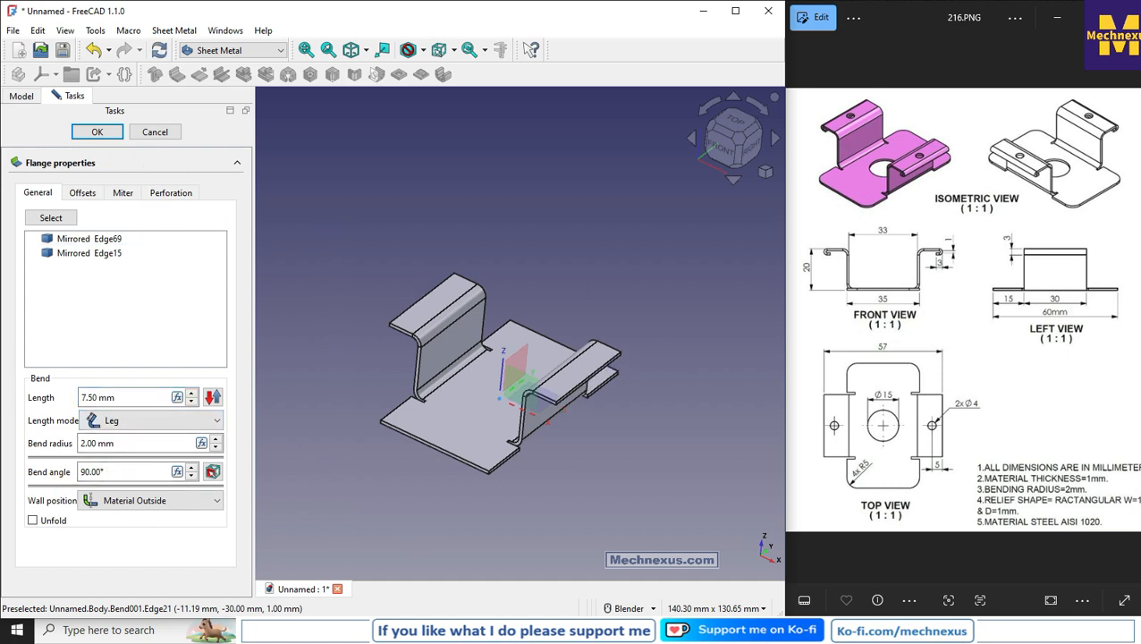
{"action": "left_click", "coordinate": [105, 131]}
- Start a new flange on the lower outer edges of both top flanges
{"action": "middle_click_drag", "start_coordinate": [452, 379], "coordinate": [469, 351]}
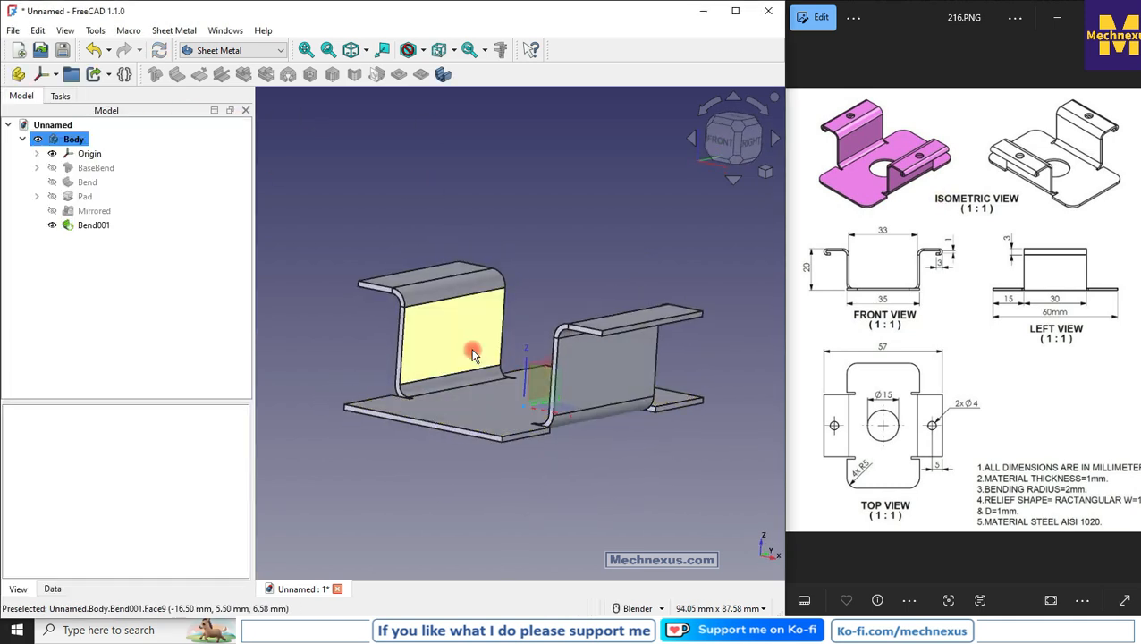
{"action": "scroll", "coordinate": [893, 174], "scroll_direction": "up", "scroll_amount": 4}
{"action": "scroll", "coordinate": [921, 183], "scroll_direction": "down", "scroll_amount": 2}
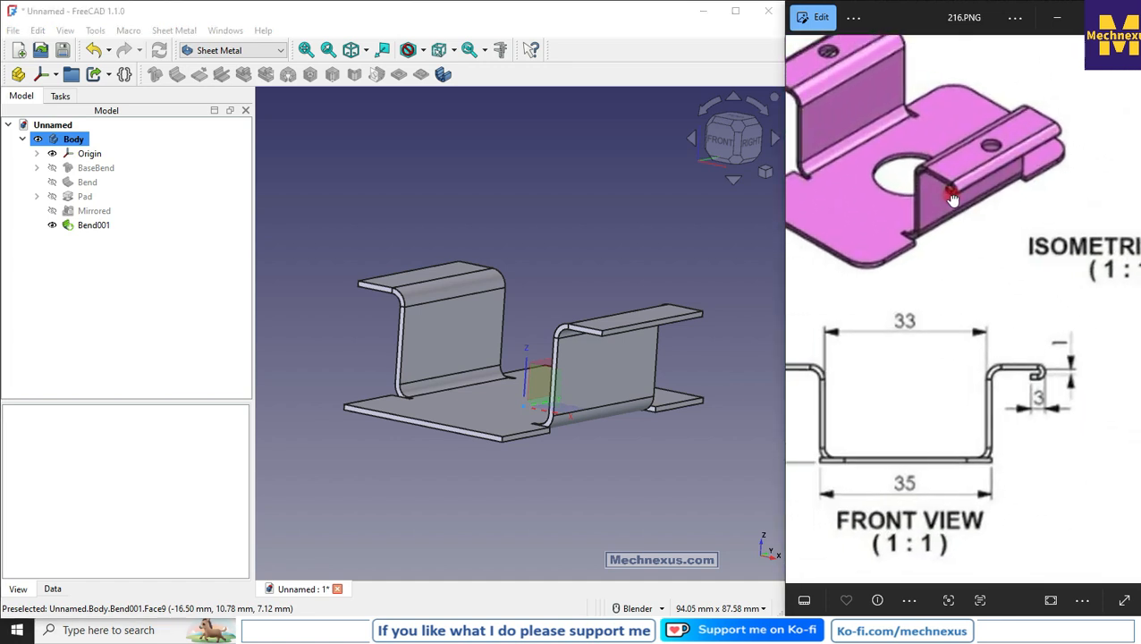
{"action": "scroll", "coordinate": [945, 193], "scroll_direction": "up", "scroll_amount": 2}
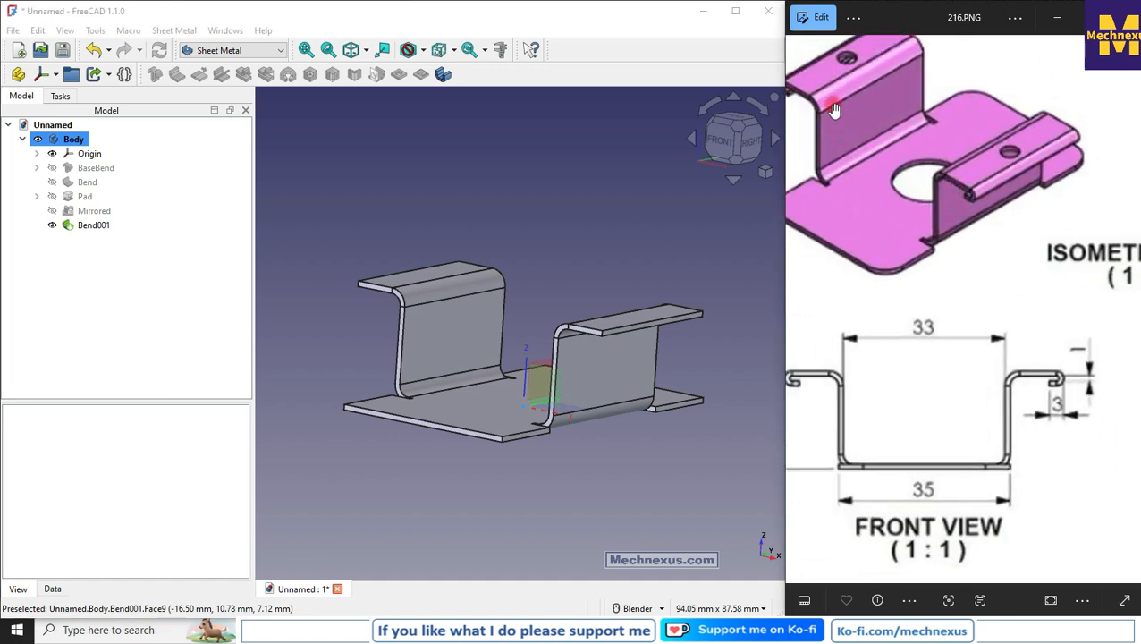
{"action": "scroll", "coordinate": [623, 323], "scroll_direction": "up", "scroll_amount": 3}
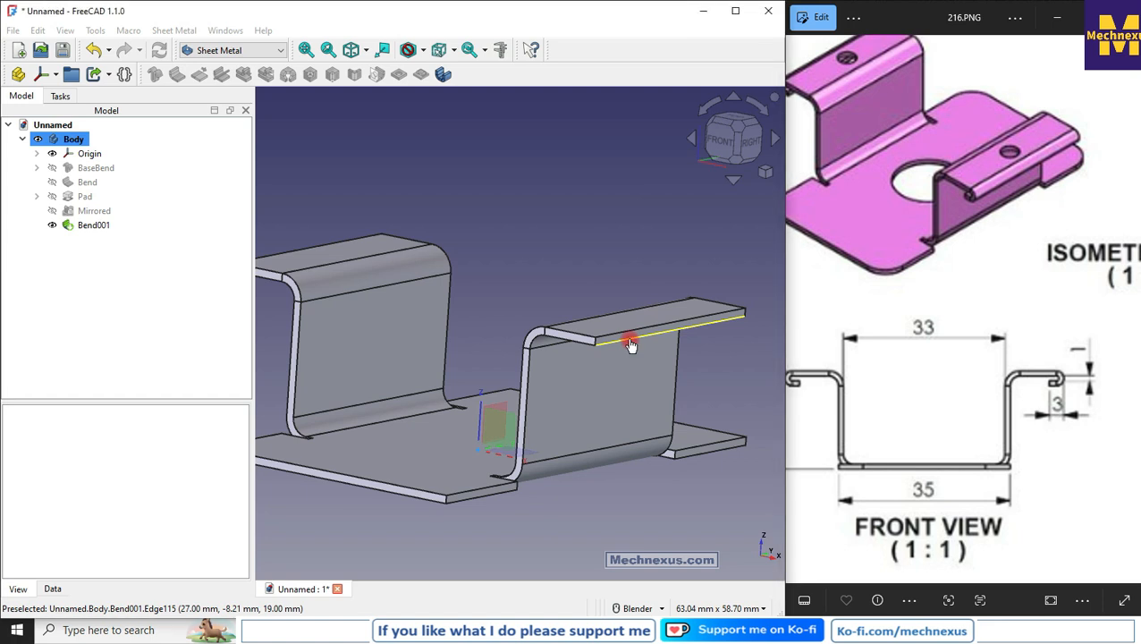
{"action": "left_click", "coordinate": [630, 346]}
{"action": "scroll", "coordinate": [599, 367], "scroll_direction": "down", "scroll_amount": 2}
{"action": "scroll", "coordinate": [447, 356], "scroll_direction": "up", "scroll_amount": 1}
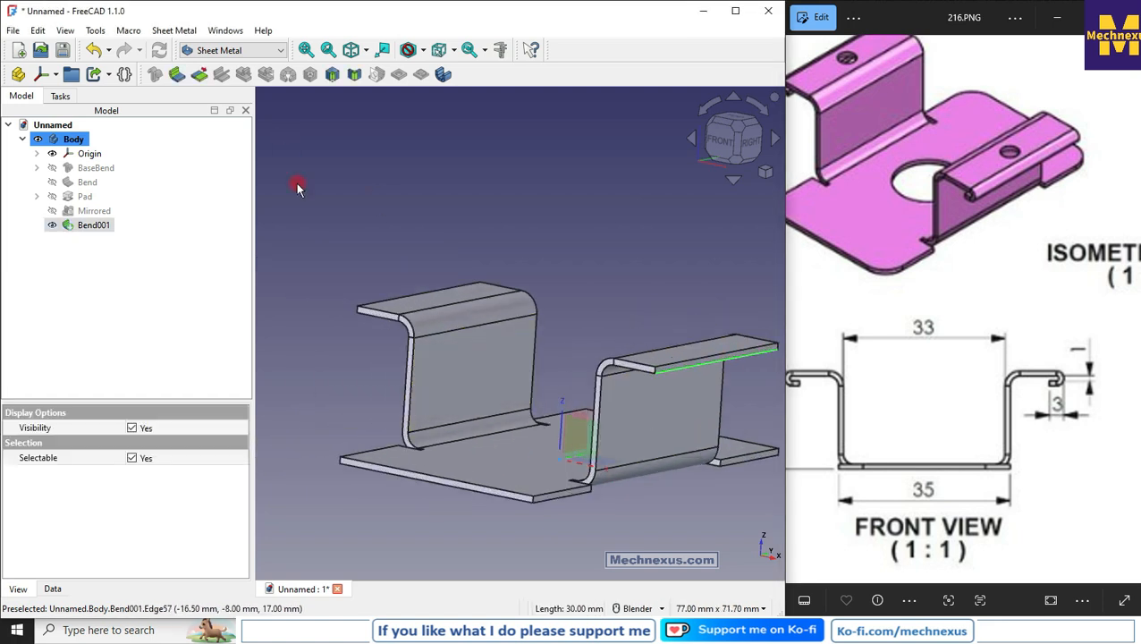
{"action": "middle_click_drag", "start_coordinate": [364, 299], "coordinate": [464, 257]}
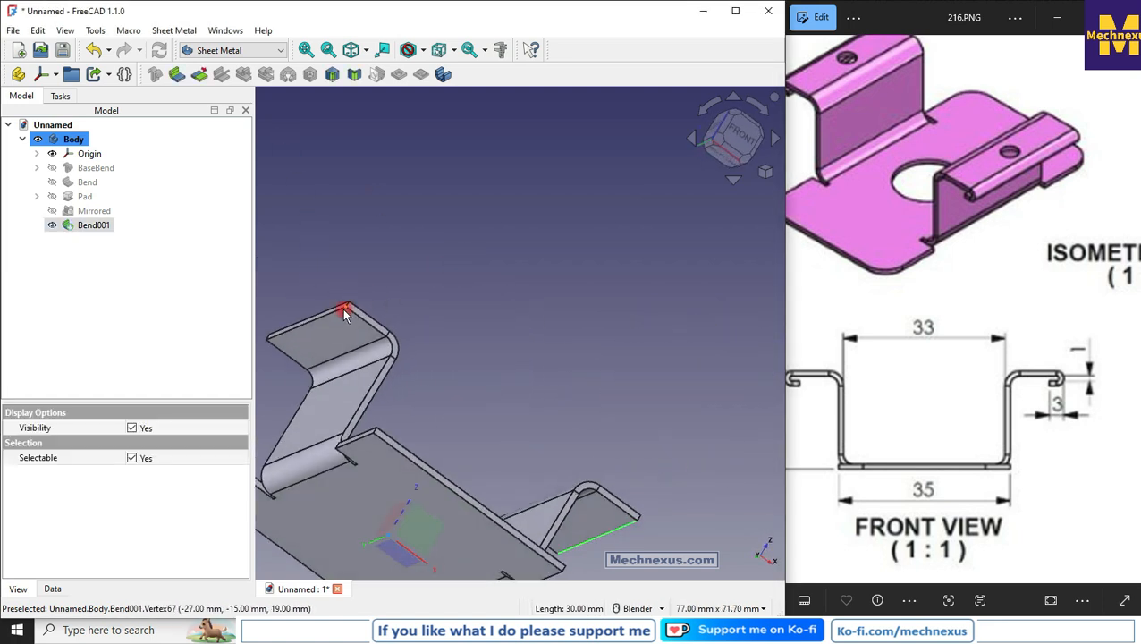
{"action": "left_click", "coordinate": [342, 307], "text": "ctrl"}
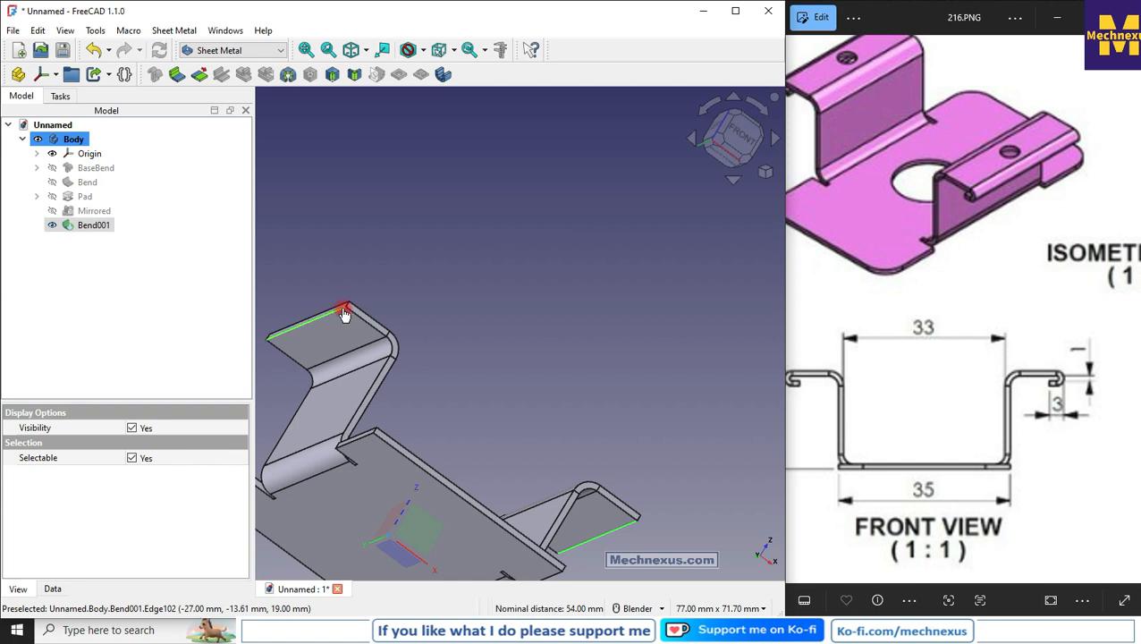
{"action": "scroll", "coordinate": [426, 263], "scroll_direction": "down", "scroll_amount": 3}
{"action": "middle_click_drag", "start_coordinate": [451, 285], "coordinate": [377, 293]}
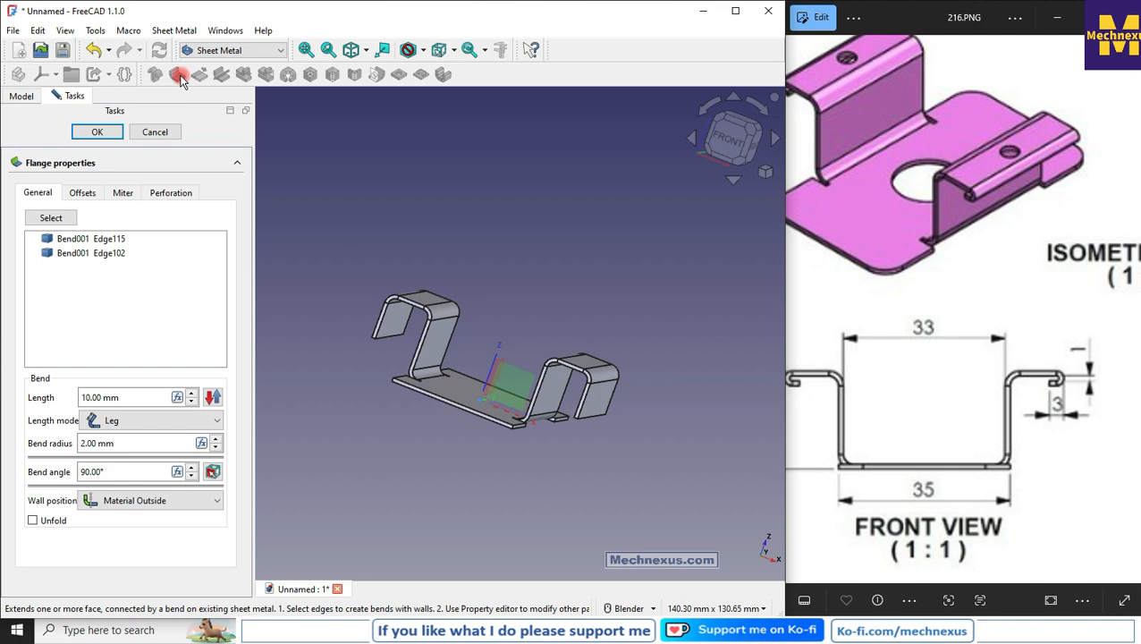
- Fold the new flanges back under as hems with a 180° bend angle and a 0.5 mm bend radius
{"action": "left_click_drag", "start_coordinate": [120, 471], "coordinate": [7, 471]}
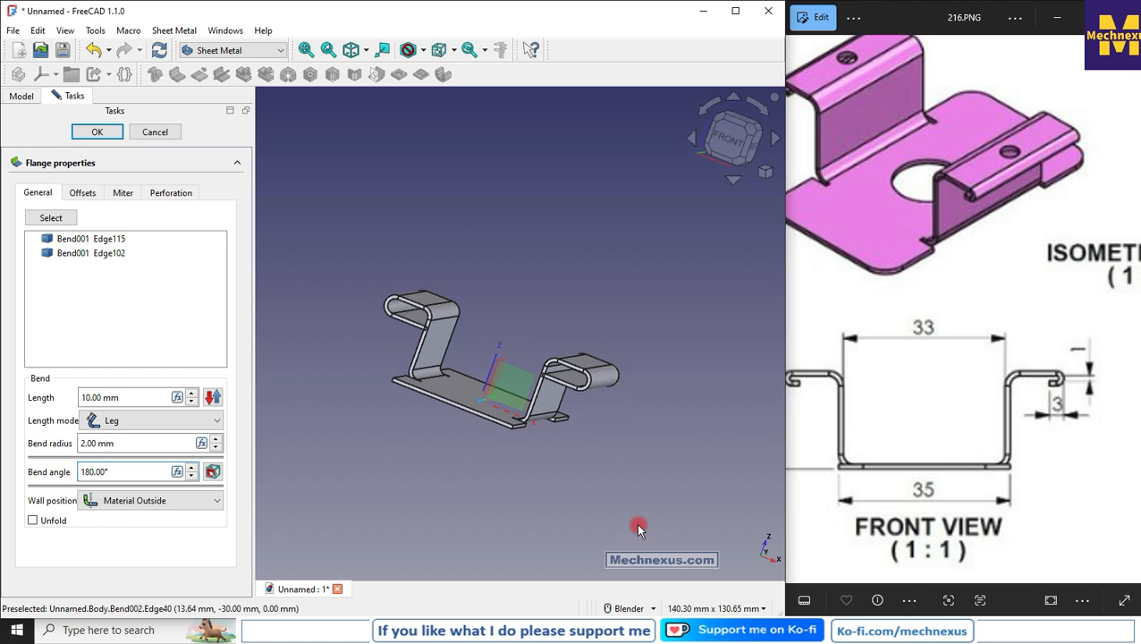
{"action": "scroll", "coordinate": [577, 362], "scroll_direction": "up", "scroll_amount": 5}
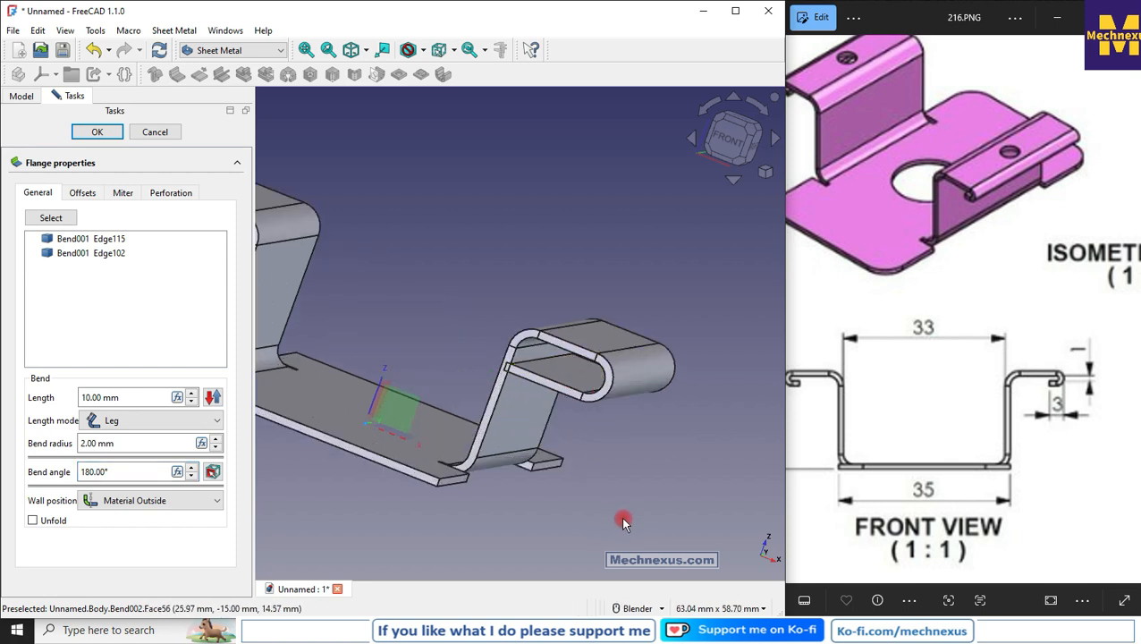
{"action": "left_click_drag", "start_coordinate": [118, 442], "coordinate": [14, 443]}
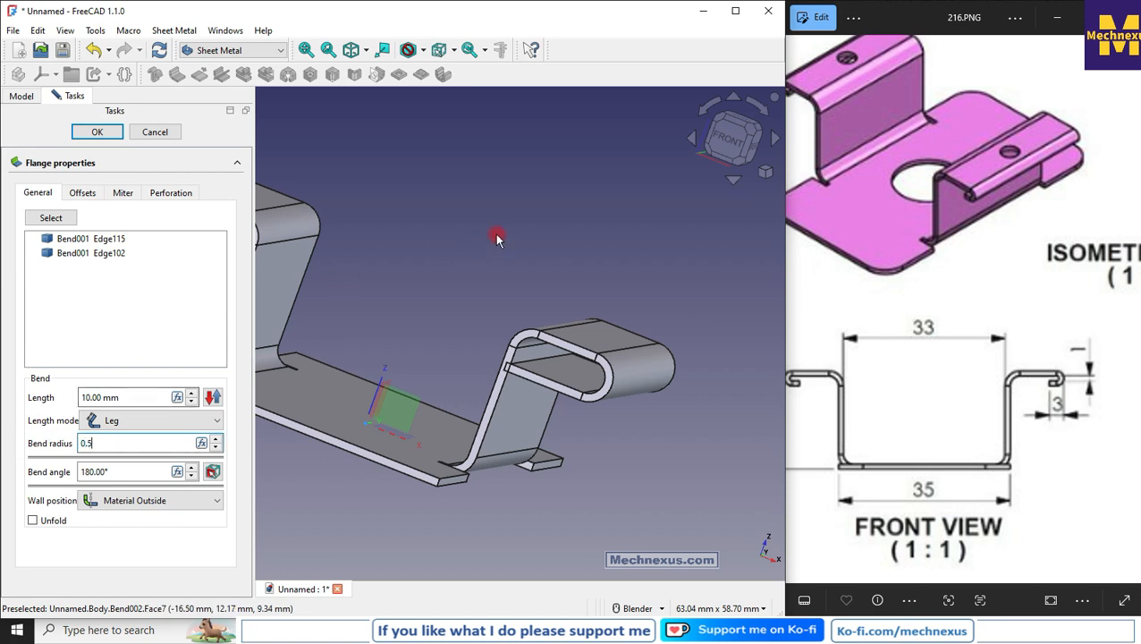
{"action": "left_click", "coordinate": [535, 223]}
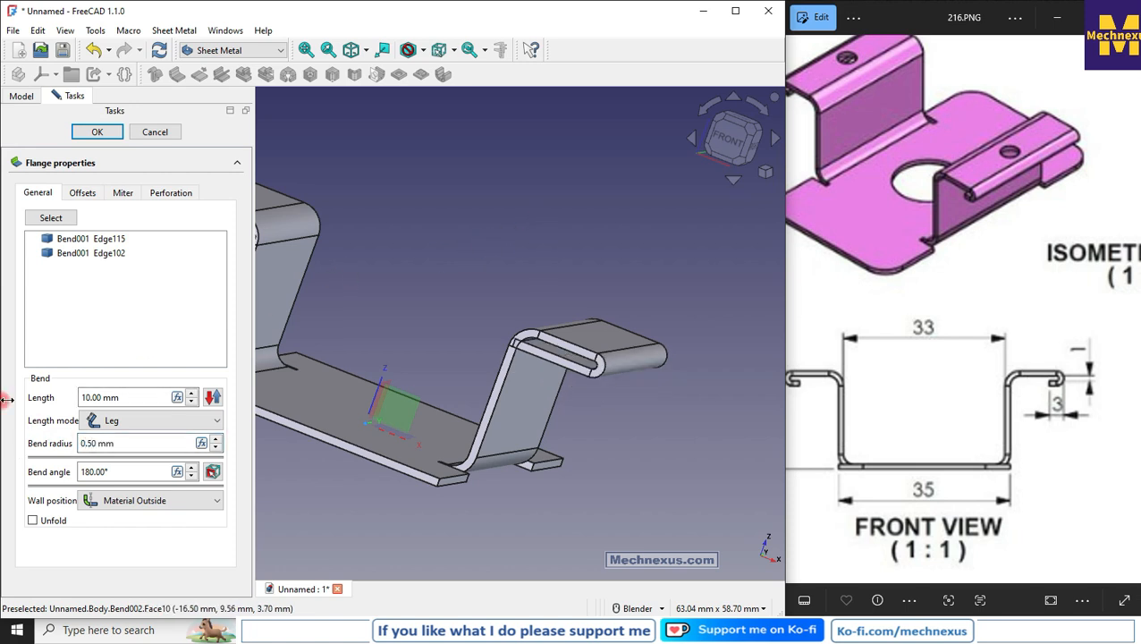
- Set the length of the folded hems to 3 mm according to the drawing and finish the flange feature
{"action": "left_click_drag", "start_coordinate": [120, 397], "coordinate": [40, 399]}
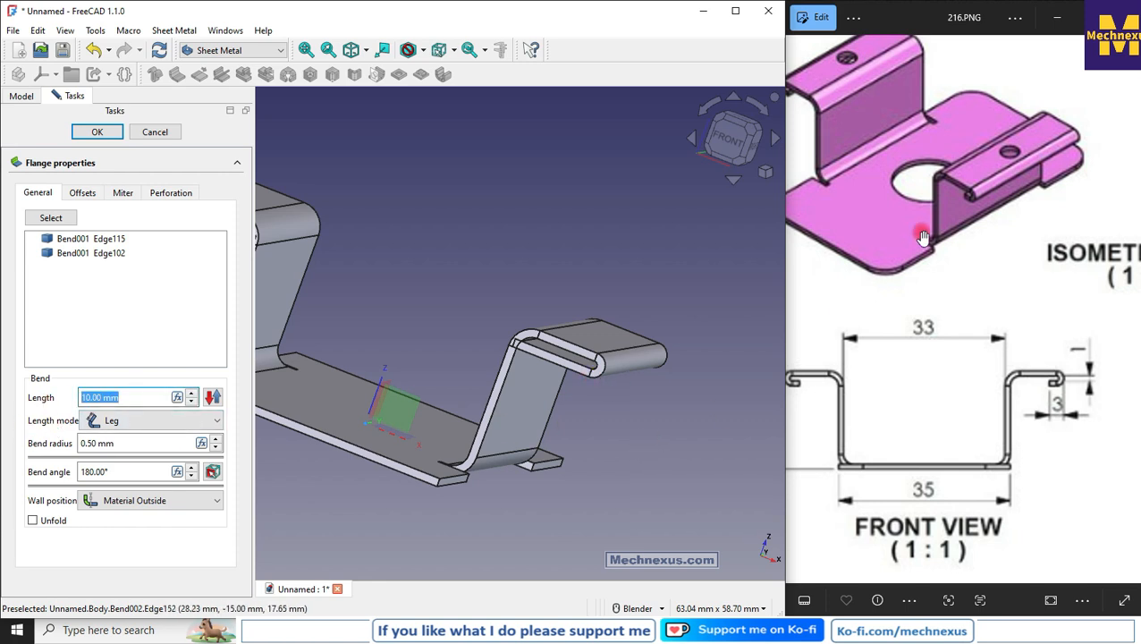
{"action": "scroll", "coordinate": [1060, 405], "scroll_direction": "up", "scroll_amount": 1}
{"action": "scroll", "coordinate": [1055, 407], "scroll_direction": "up", "scroll_amount": 2}
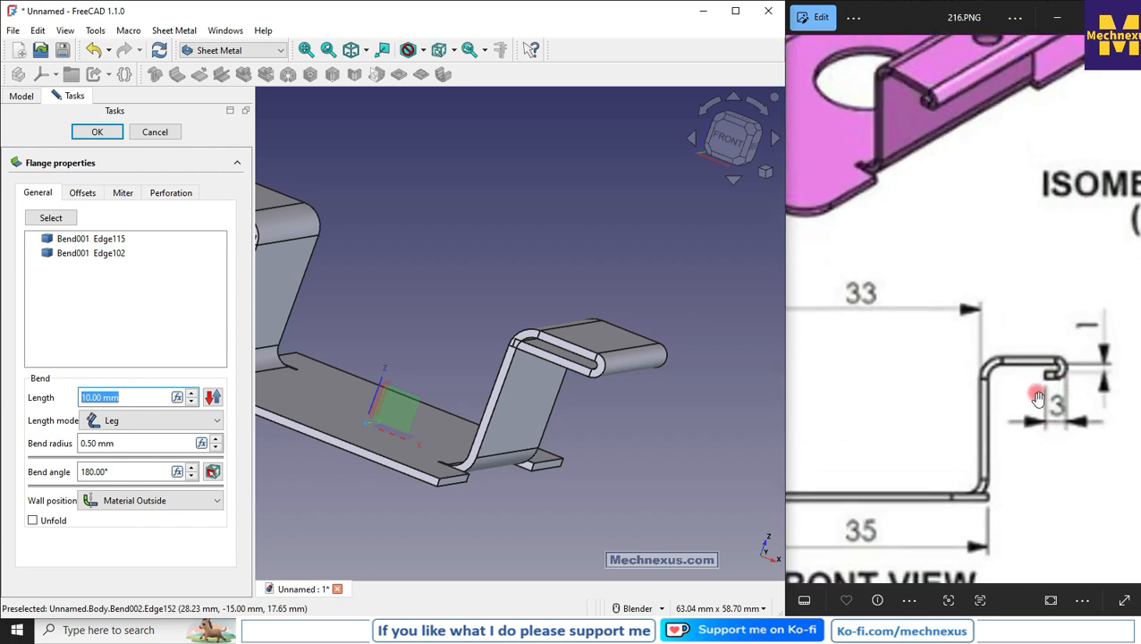
{"action": "scroll", "coordinate": [1033, 396], "scroll_direction": "down", "scroll_amount": 5}
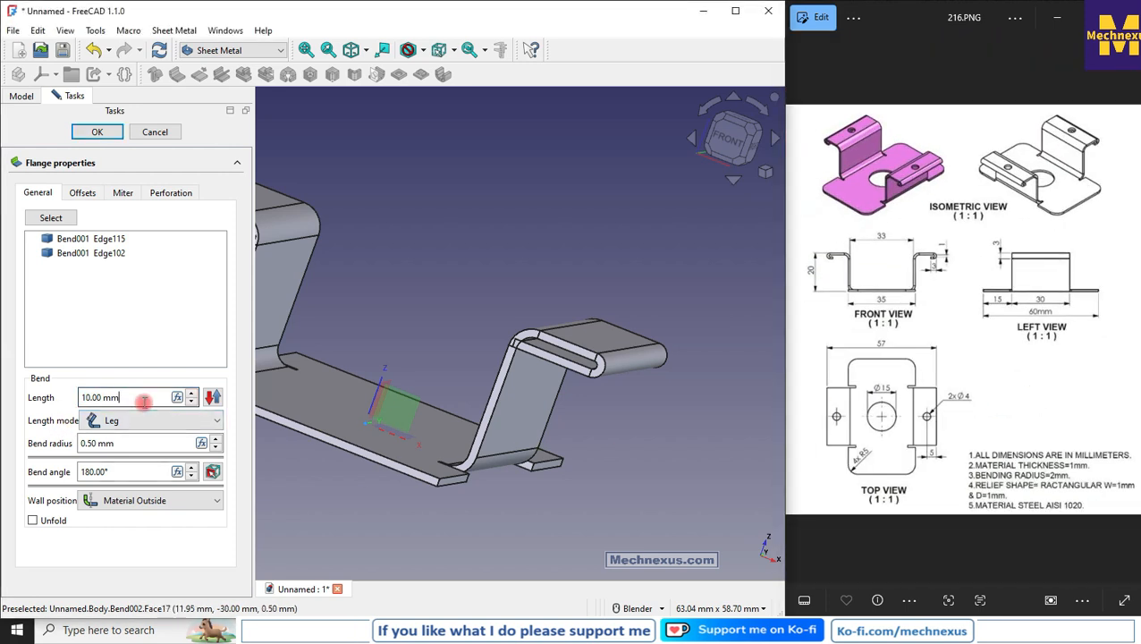
{"action": "left_click_drag", "start_coordinate": [150, 397], "coordinate": [6, 394]}
{"action": "type", "text": "3."}
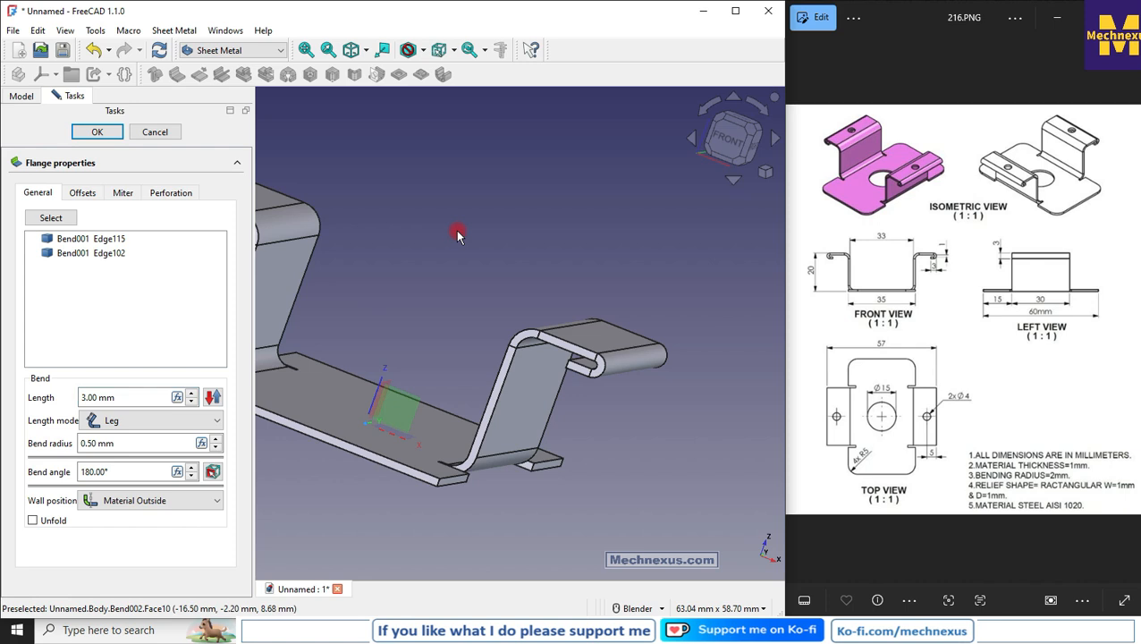
{"action": "type", "text": "0"}
{"action": "middle_click_drag", "start_coordinate": [386, 410], "coordinate": [366, 396]}
{"action": "left_click", "coordinate": [112, 135]}
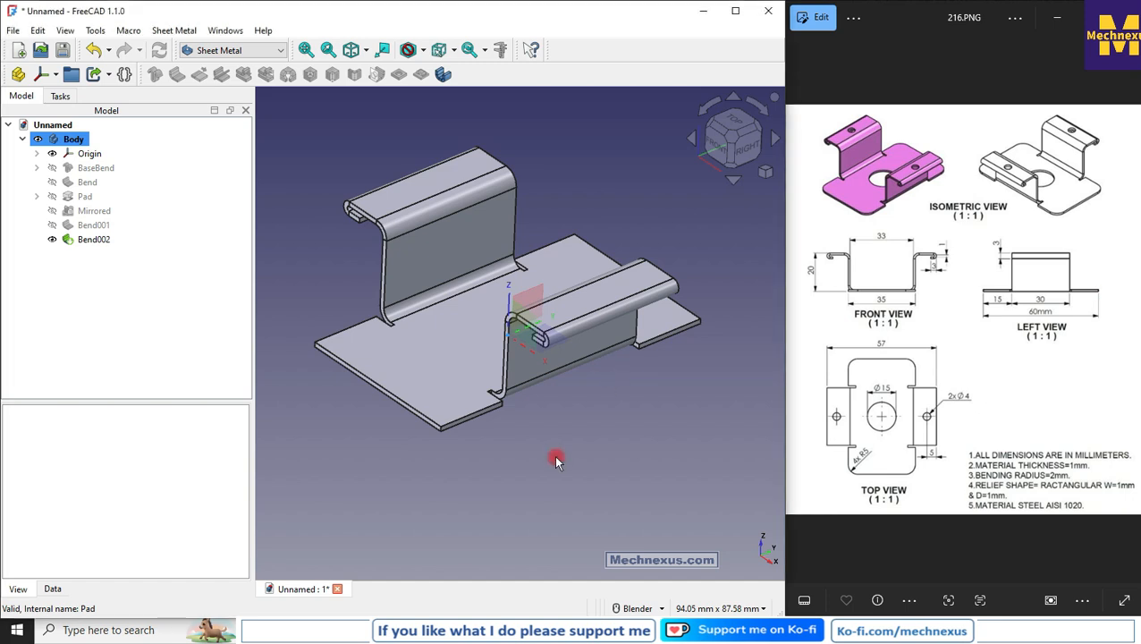
- In the Part Design workbench, sketch a circle about 23 mm in diameter on the base plate's top face, centred on the origin
{"action": "scroll", "coordinate": [556, 461], "scroll_direction": "down", "scroll_amount": 2}
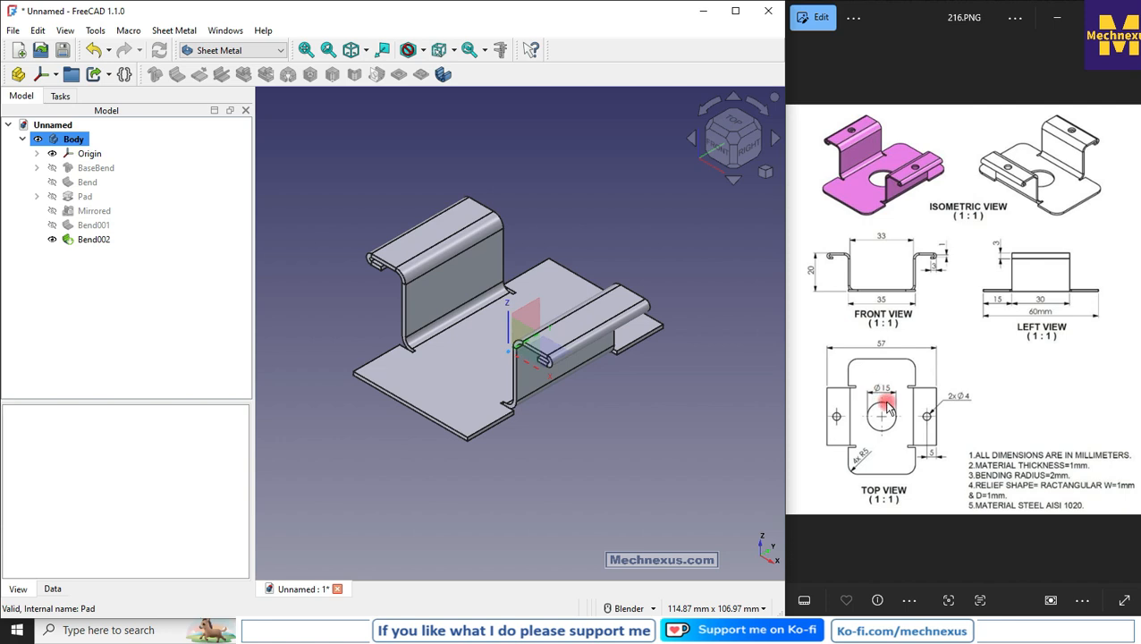
{"action": "scroll", "coordinate": [470, 356], "scroll_direction": "up", "scroll_amount": 2}
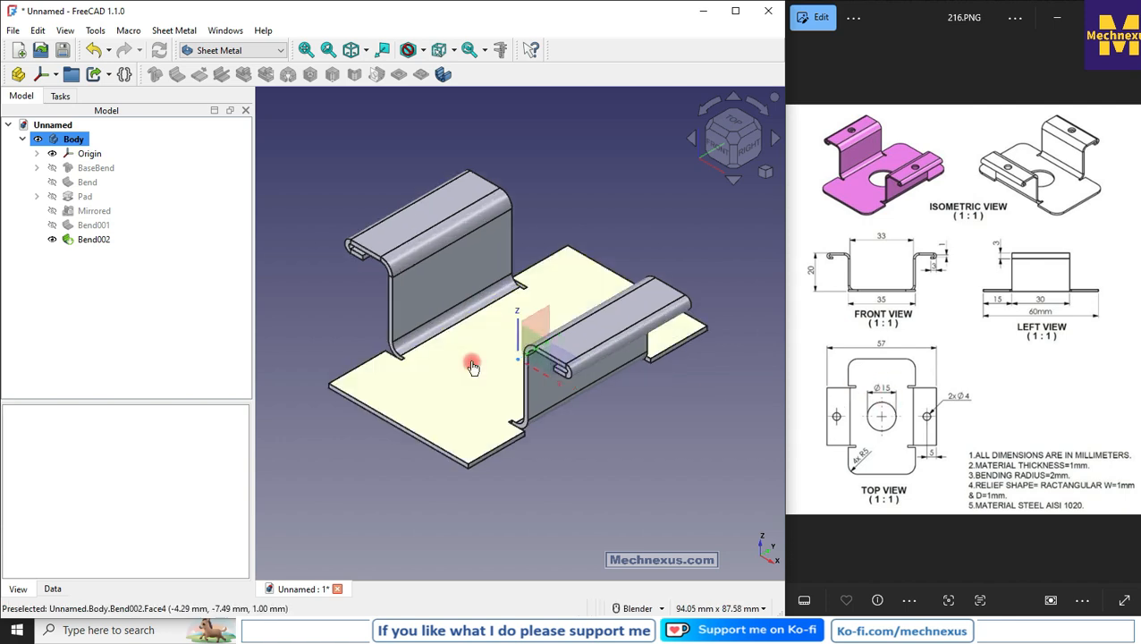
{"action": "left_click", "coordinate": [469, 359]}
{"action": "left_click", "coordinate": [215, 51]}
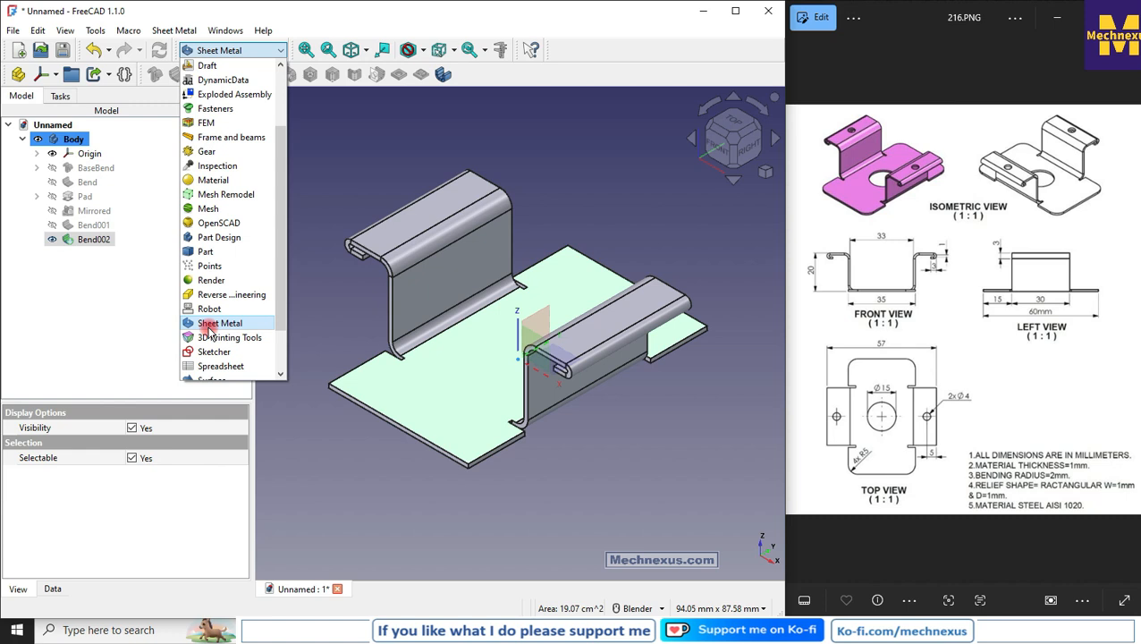
{"action": "left_click", "coordinate": [214, 236]}
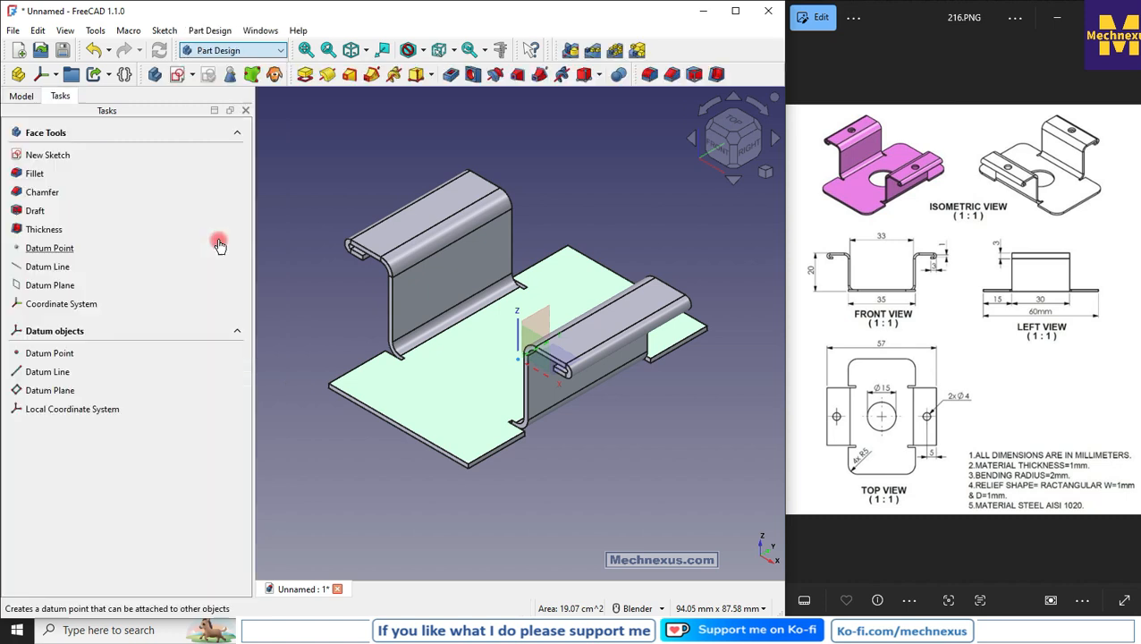
{"action": "left_click", "coordinate": [179, 76]}
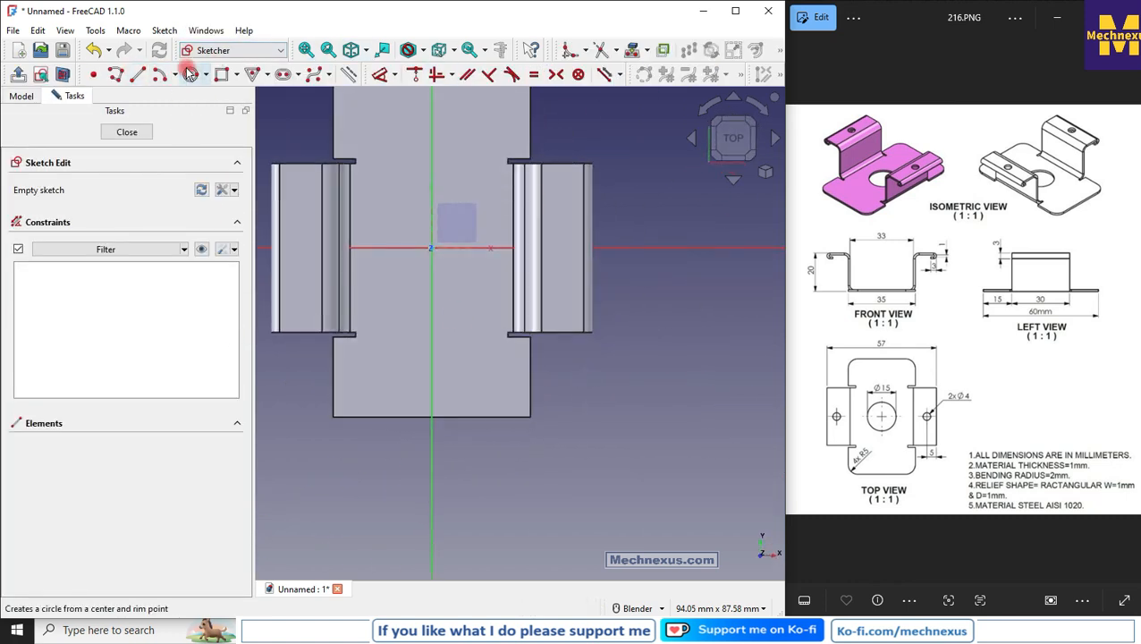
{"action": "left_click", "coordinate": [194, 76]}
{"action": "scroll", "coordinate": [465, 262], "scroll_direction": "up", "scroll_amount": 3}
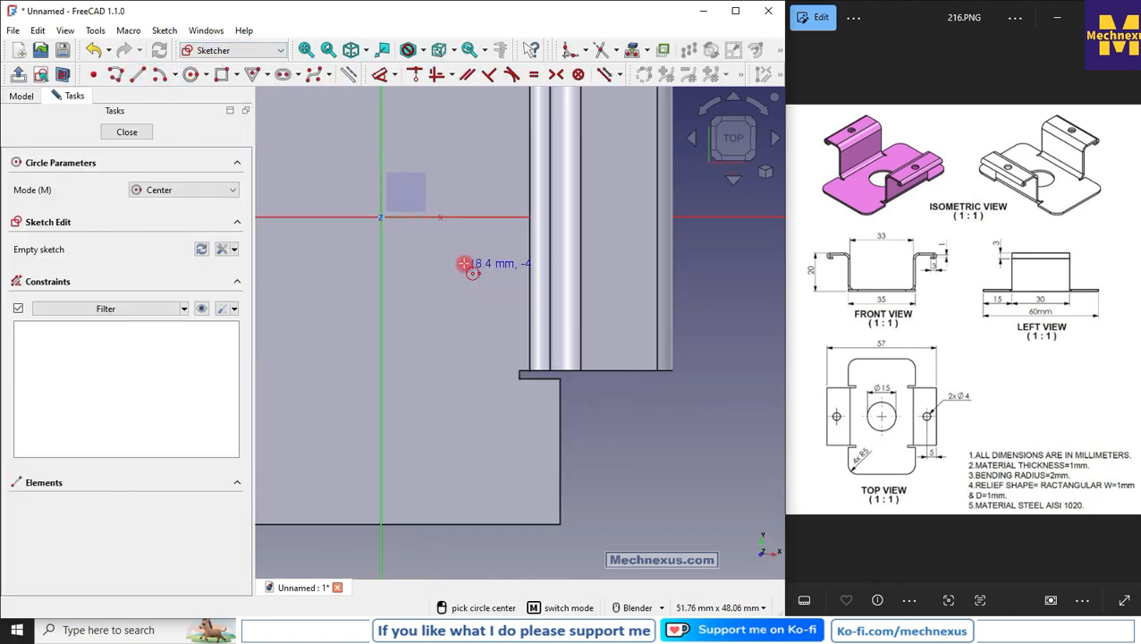
{"action": "left_click", "coordinate": [381, 216]}
{"action": "left_click", "coordinate": [432, 320]}
{"action": "scroll", "coordinate": [408, 357], "scroll_direction": "down", "scroll_amount": 3}
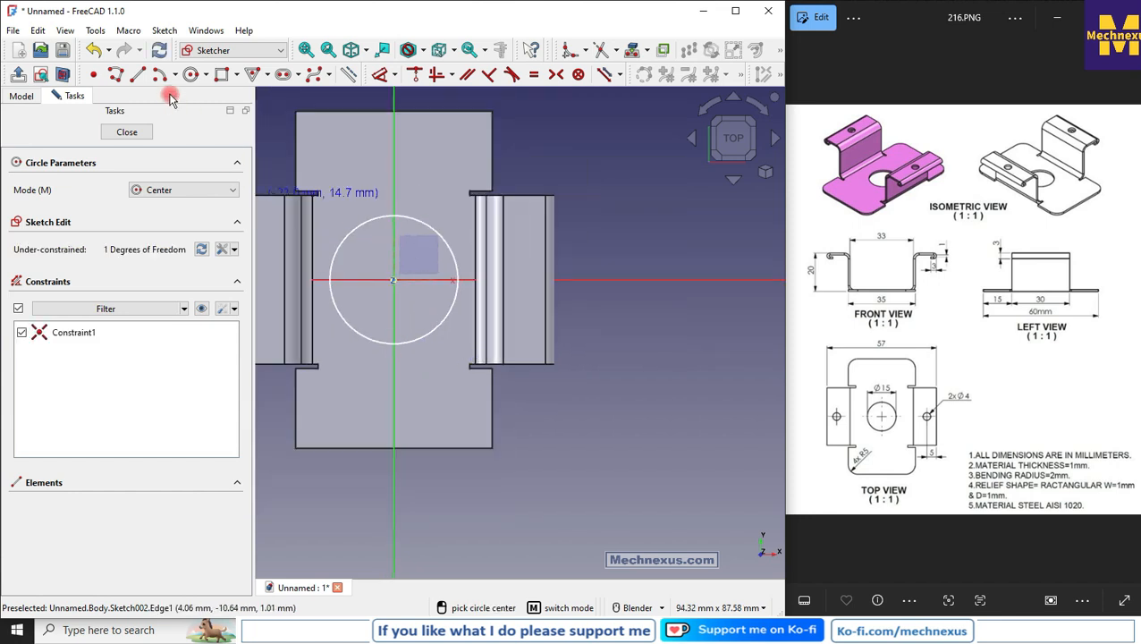
- Dimension the circle's diameter as 15 mm and close the sketch
{"action": "left_click", "coordinate": [379, 74]}
{"action": "left_click", "coordinate": [450, 252]}
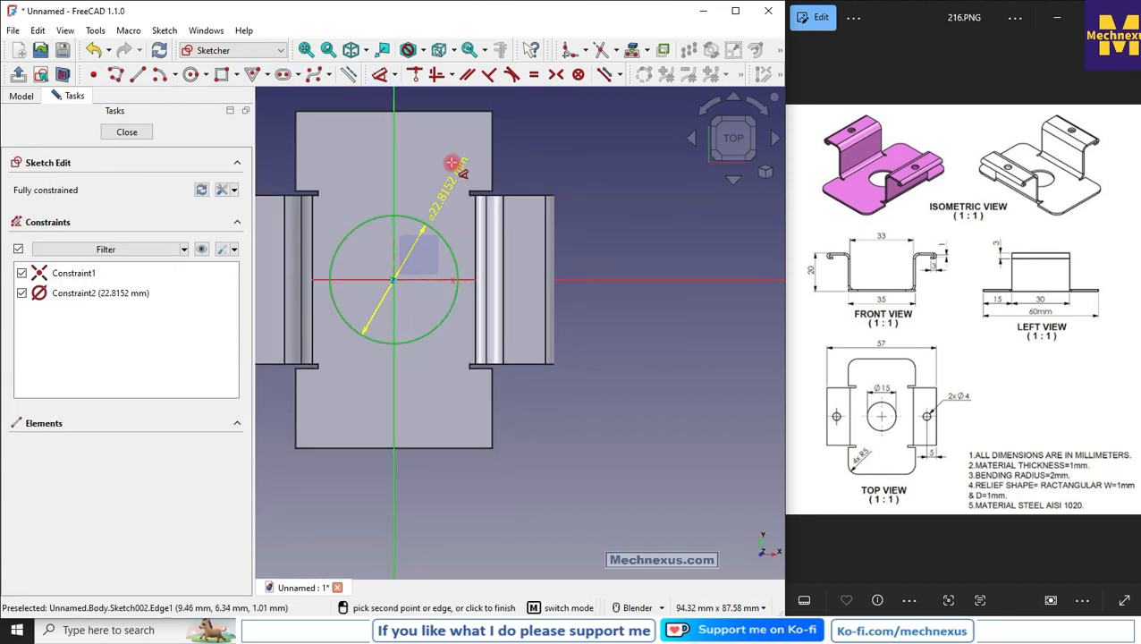
{"action": "left_click", "coordinate": [383, 349]}
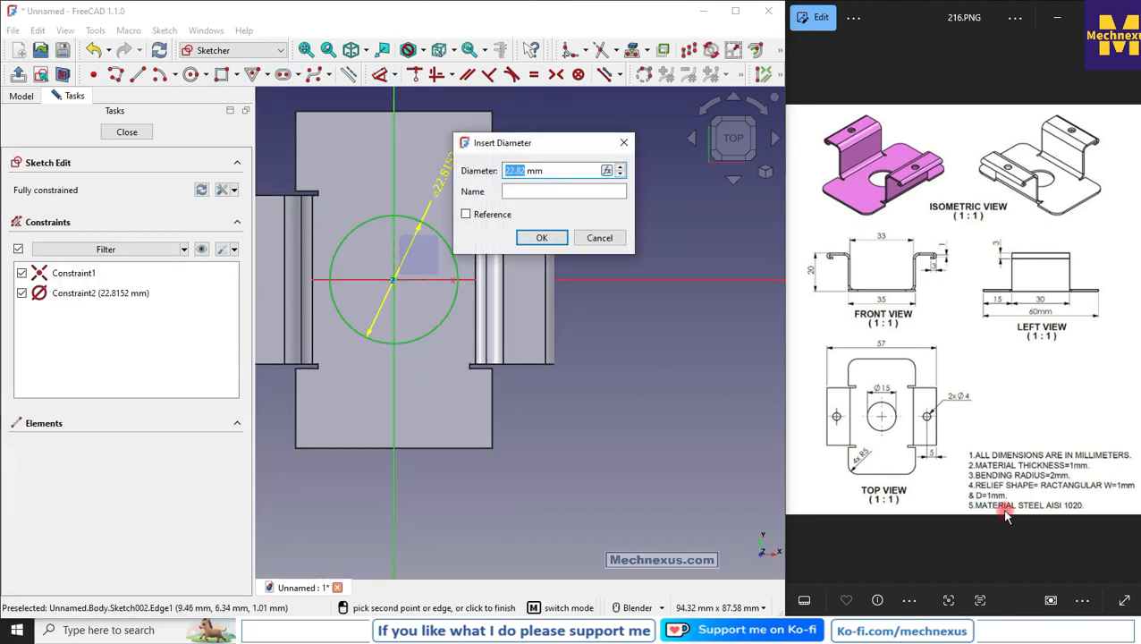
{"action": "type", "text": "15"}
{"action": "key", "text": "Return"}
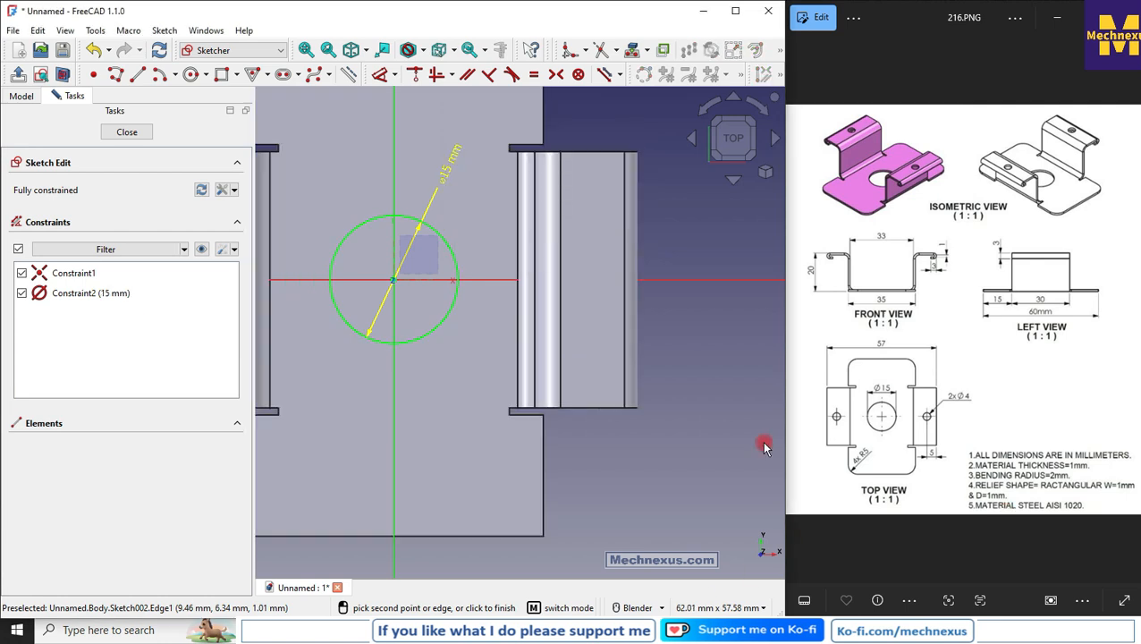
{"action": "scroll", "coordinate": [321, 376], "scroll_direction": "down", "scroll_amount": 3}
{"action": "left_click", "coordinate": [138, 135]}
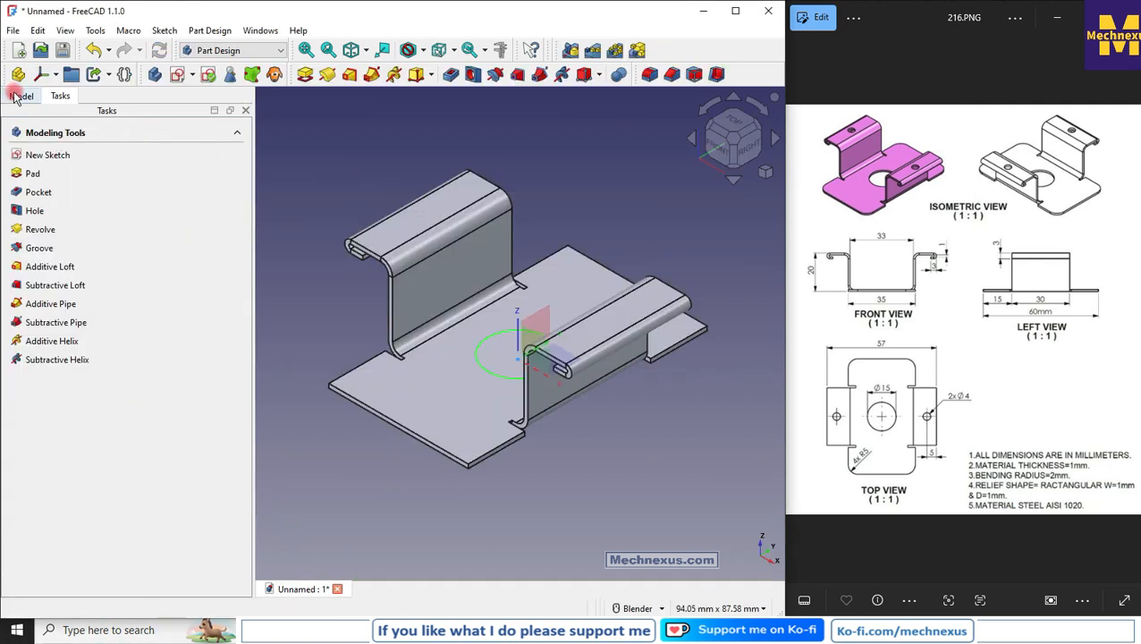
- Cut the circle sketch through the base plate with a one-sided pocket 5 mm long
{"action": "left_click", "coordinate": [20, 95]}
{"action": "left_click", "coordinate": [51, 255]}
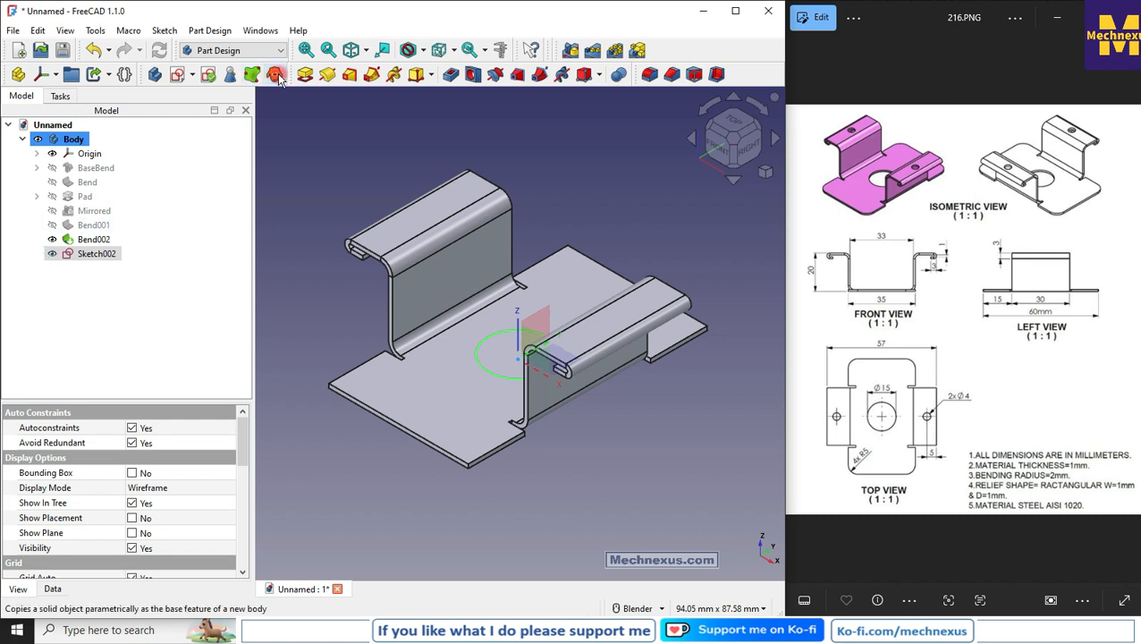
{"action": "left_click", "coordinate": [450, 74]}
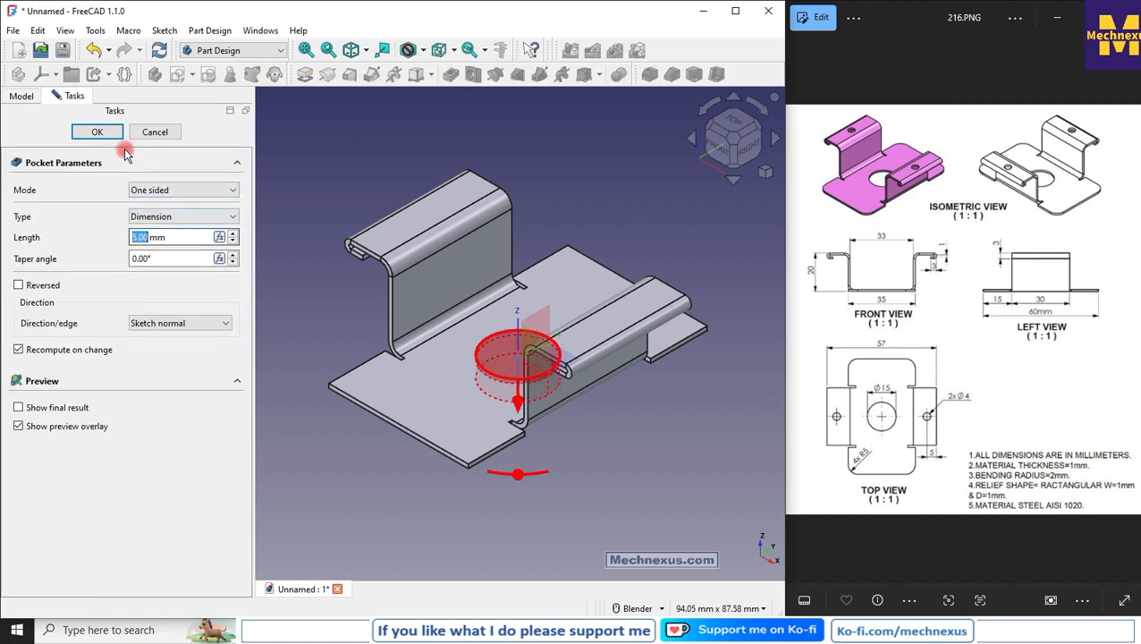
{"action": "left_click", "coordinate": [96, 132]}
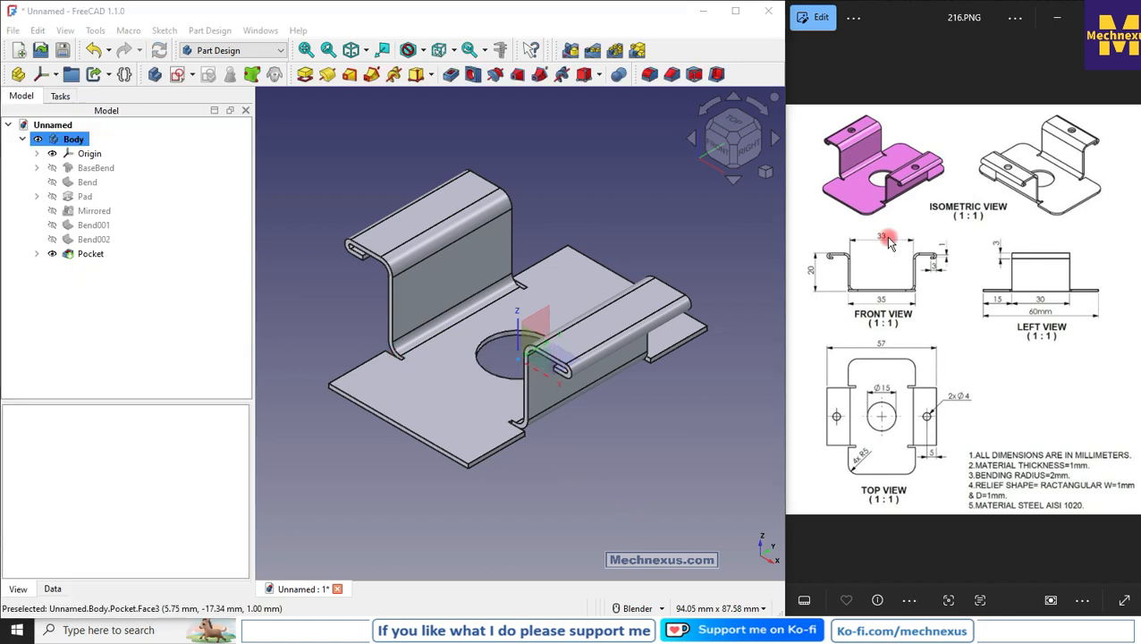
{"action": "scroll", "coordinate": [886, 447], "scroll_direction": "up", "scroll_amount": 3}
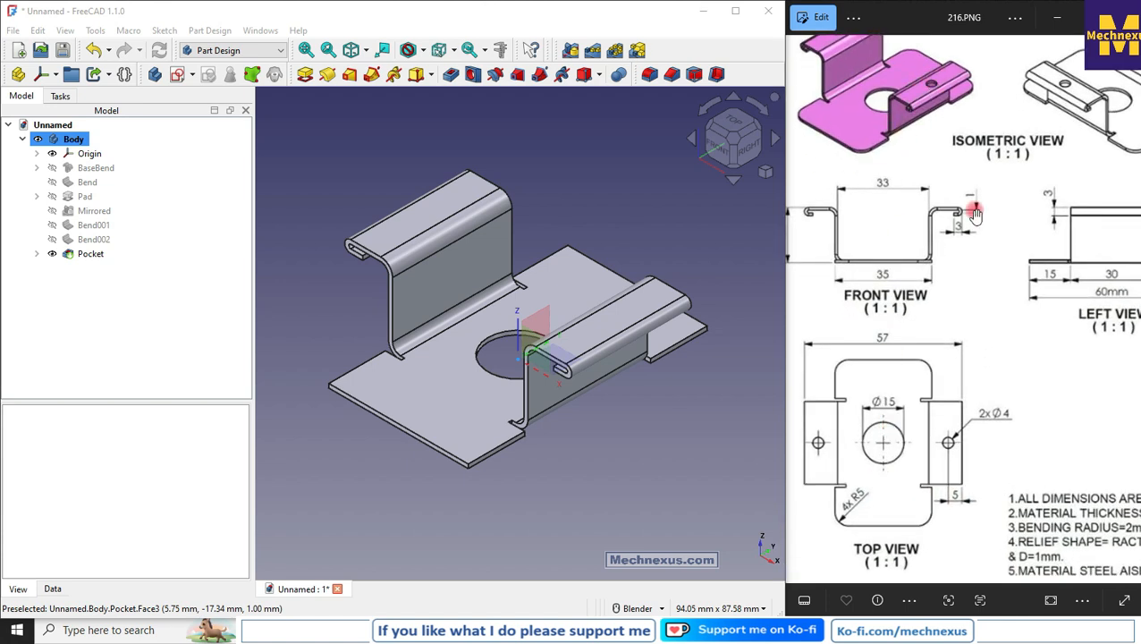
{"action": "scroll", "coordinate": [947, 492], "scroll_direction": "down", "scroll_amount": 1}
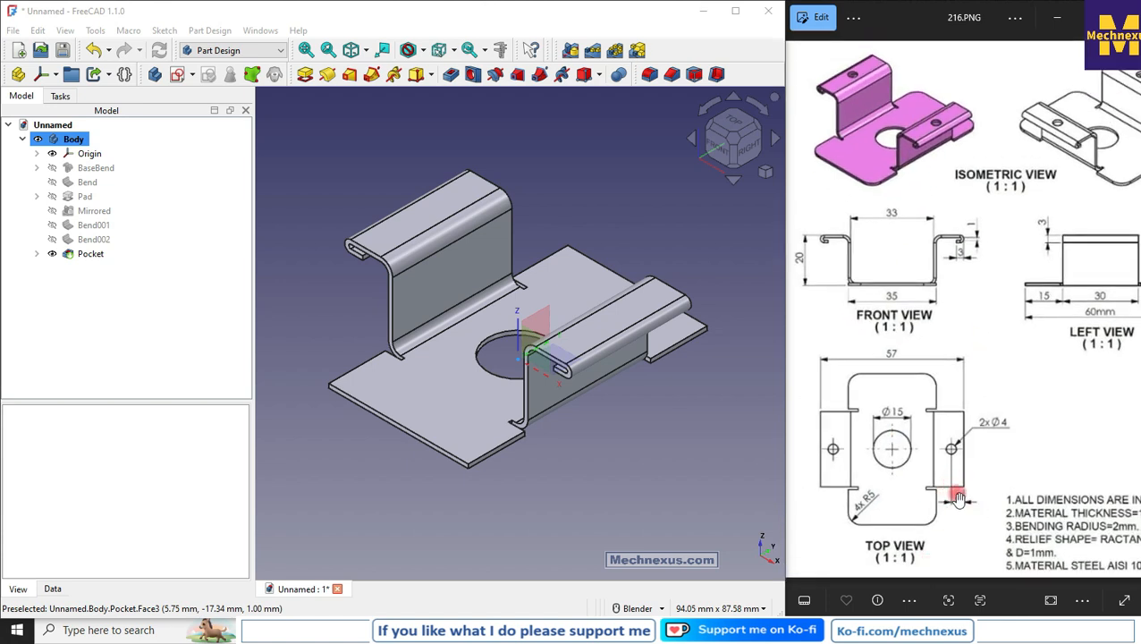
- On the top flange face, sketch two circles centred on the horizontal axis, one on each flange, the left one about 6.8 mm in diameter
{"action": "left_click", "coordinate": [587, 347]}
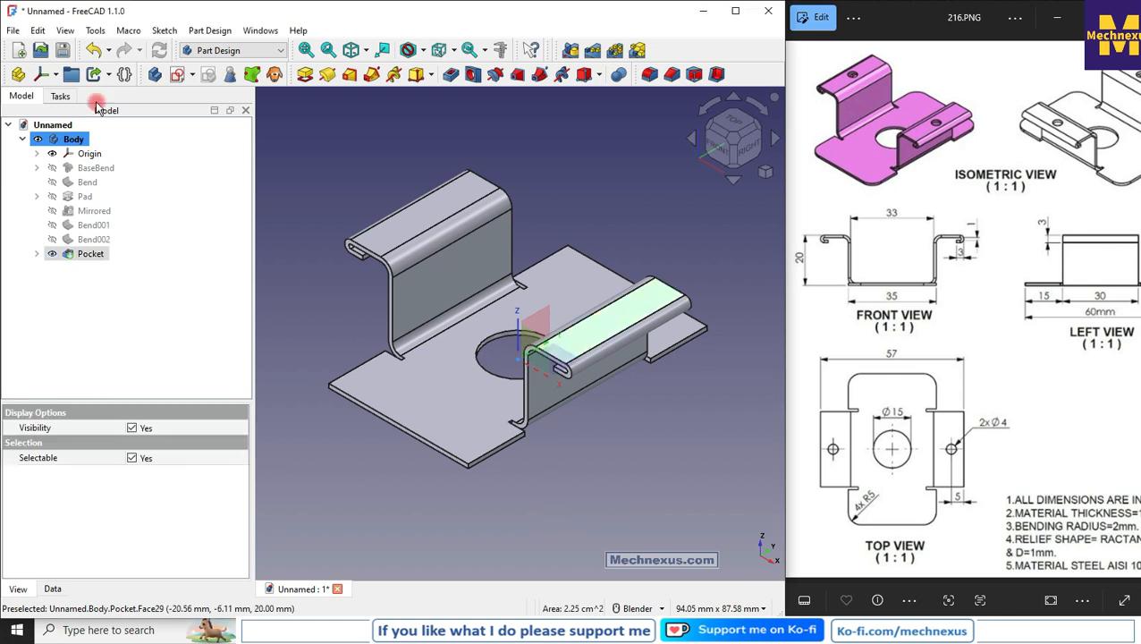
{"action": "left_click", "coordinate": [178, 76]}
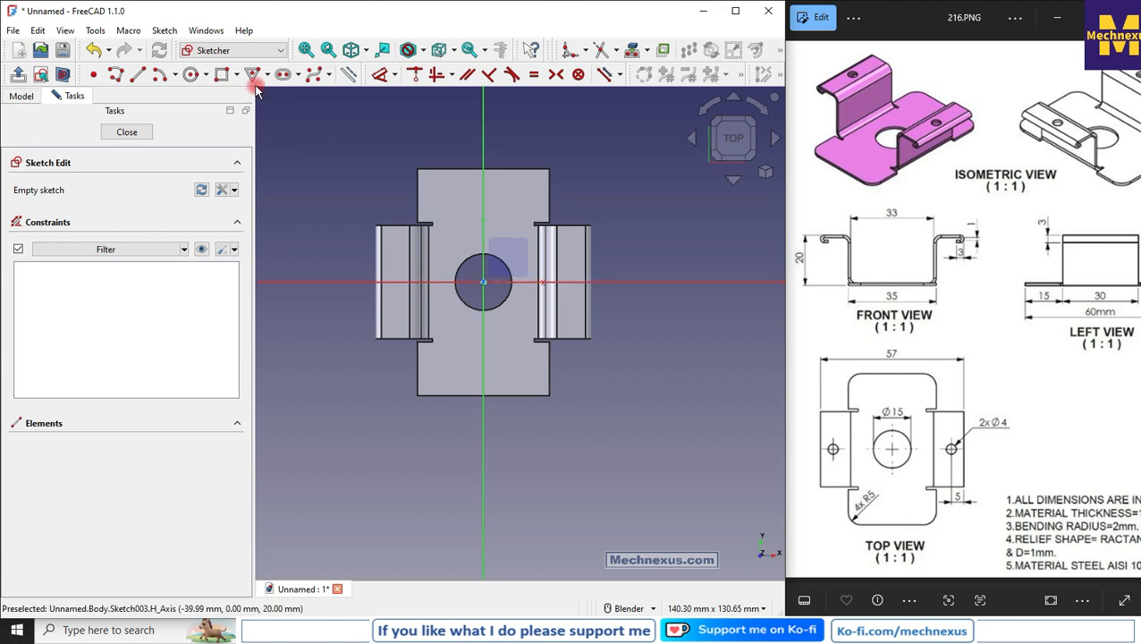
{"action": "left_click", "coordinate": [190, 74]}
{"action": "scroll", "coordinate": [376, 237], "scroll_direction": "up", "scroll_amount": 3}
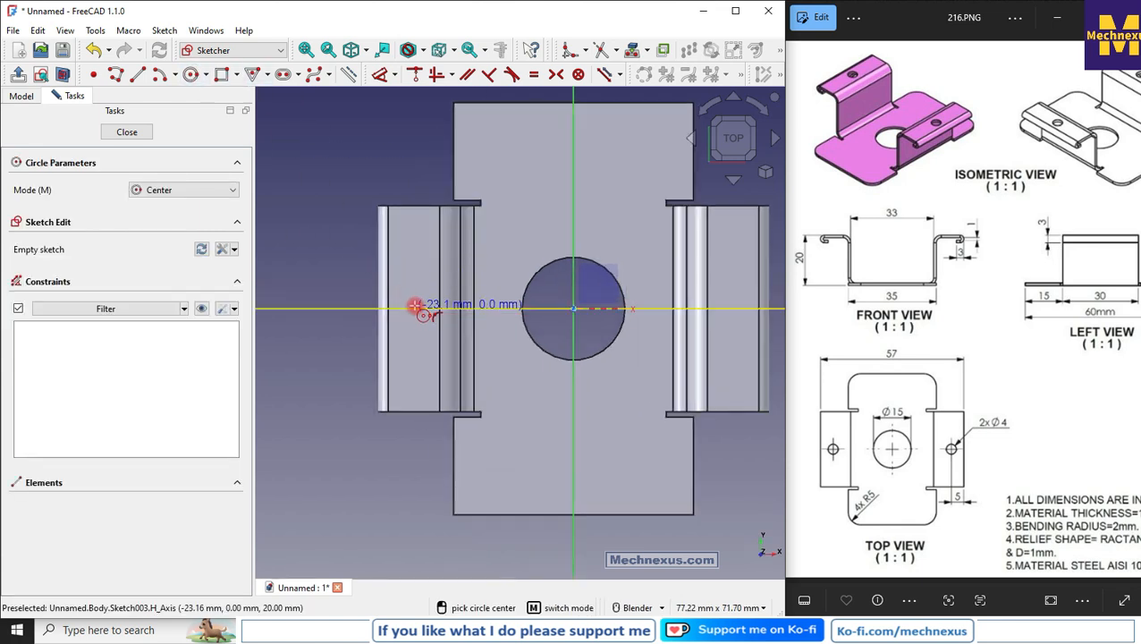
{"action": "left_click", "coordinate": [414, 309]}
{"action": "left_click", "coordinate": [412, 333]}
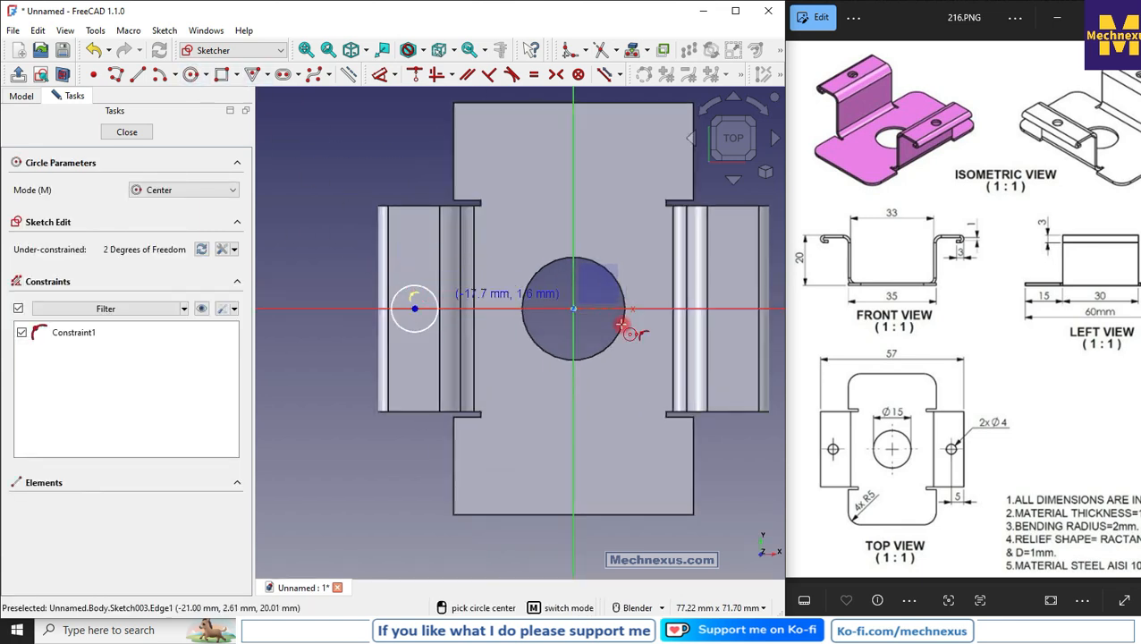
{"action": "left_click", "coordinate": [743, 309]}
{"action": "left_click", "coordinate": [754, 293]}
{"action": "right_click", "coordinate": [303, 431]}
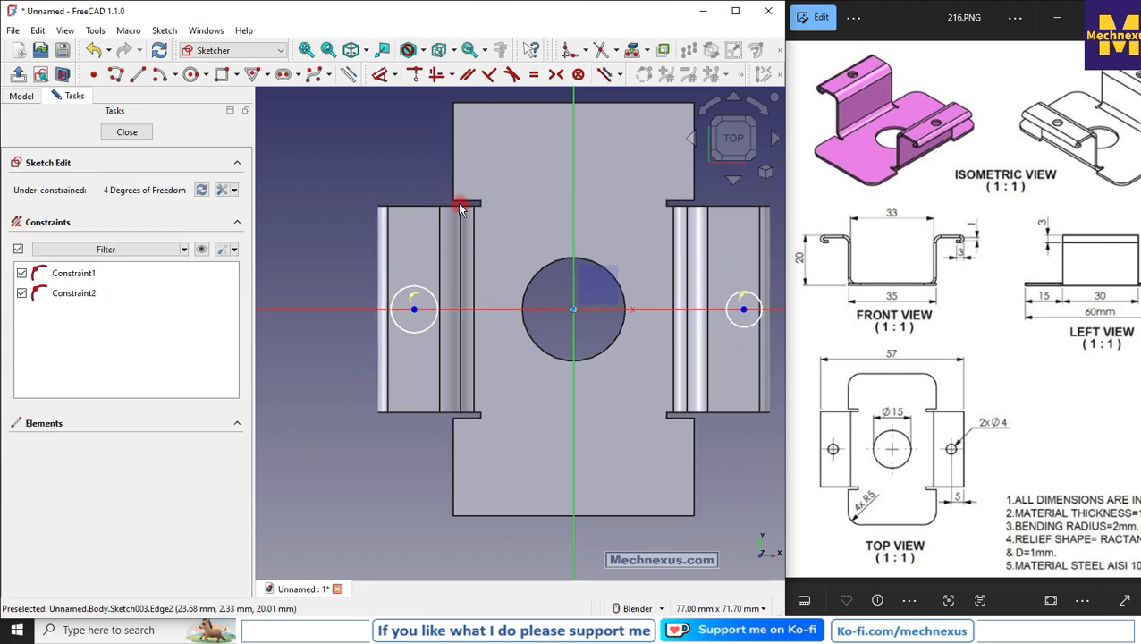
- Constrain the two circle centres symmetric about the vertical axis
{"action": "left_click", "coordinate": [561, 76]}
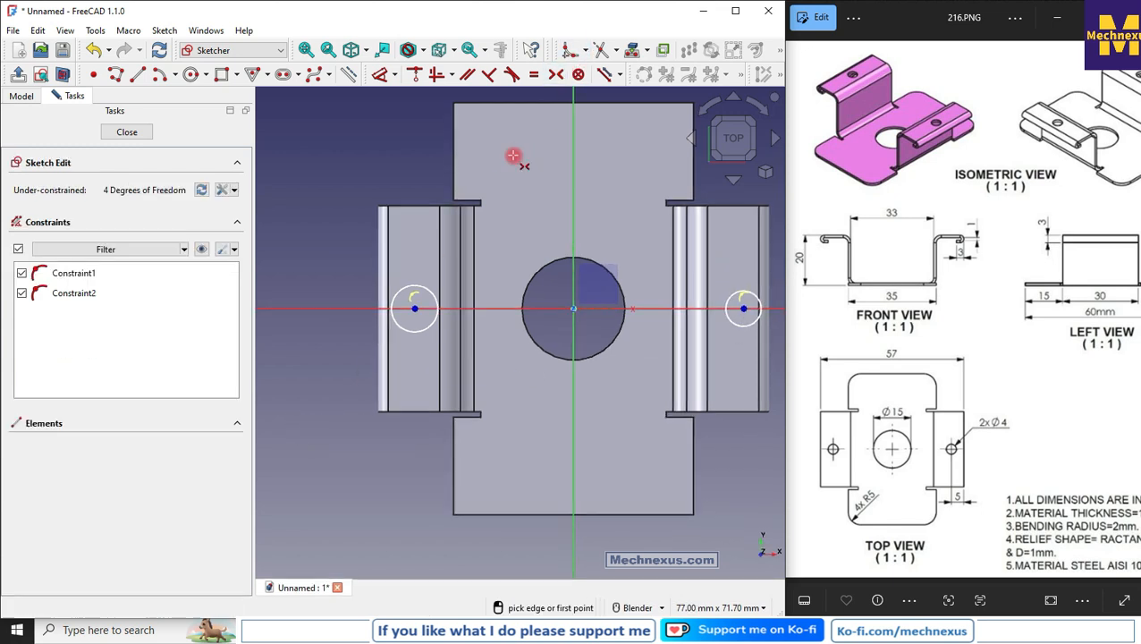
{"action": "left_click", "coordinate": [415, 309]}
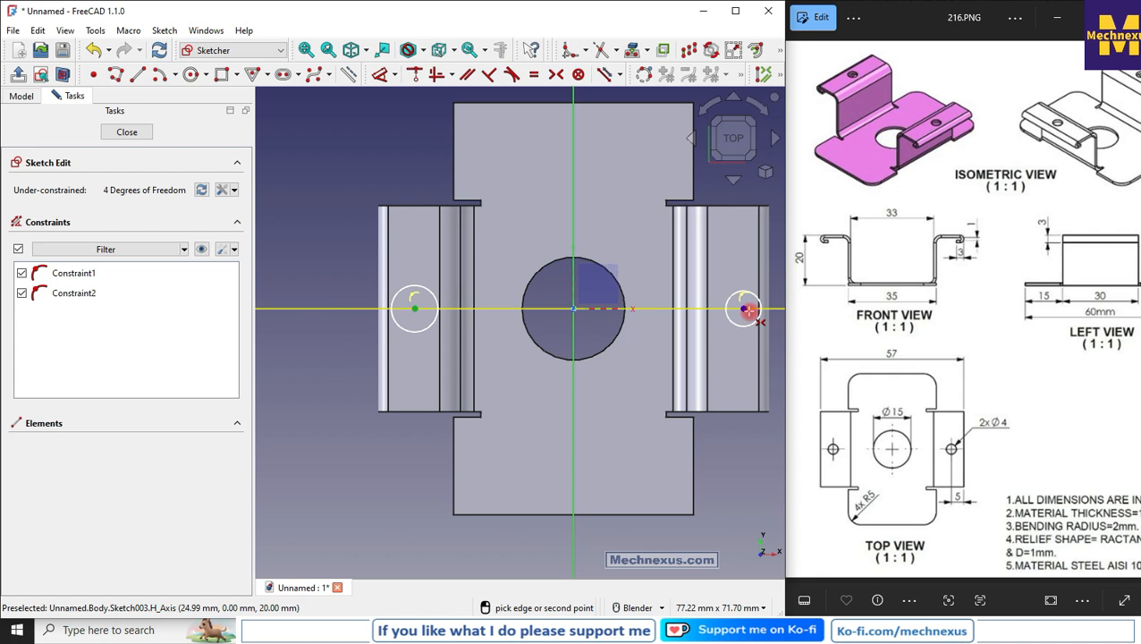
{"action": "left_click", "coordinate": [743, 309]}
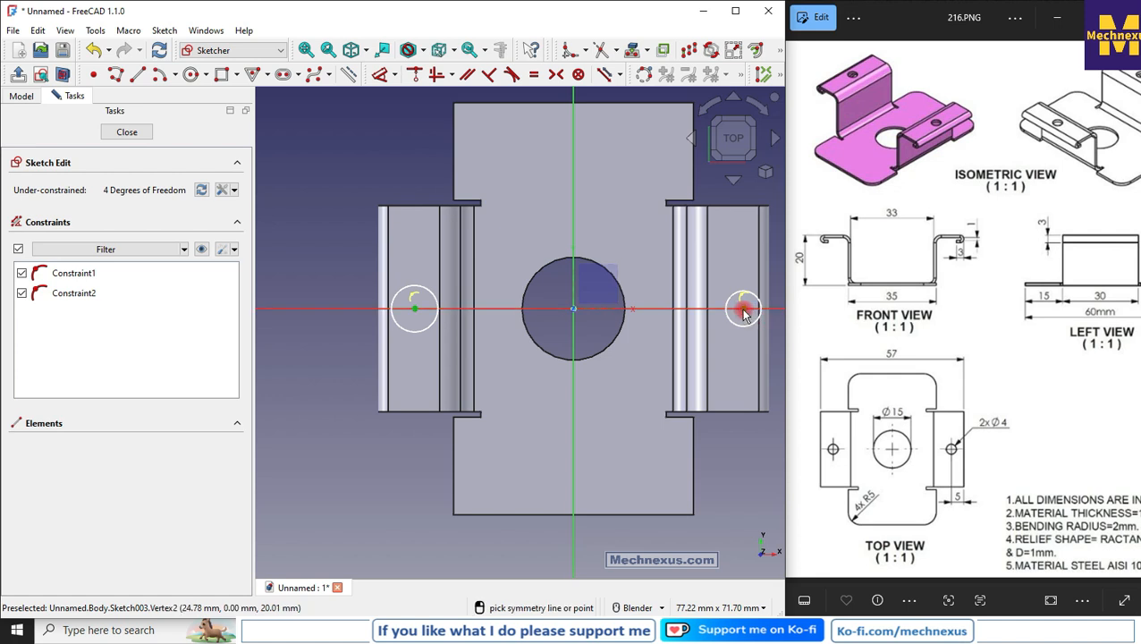
{"action": "left_click", "coordinate": [573, 346]}
{"action": "scroll", "coordinate": [523, 370], "scroll_direction": "down", "scroll_amount": 2}
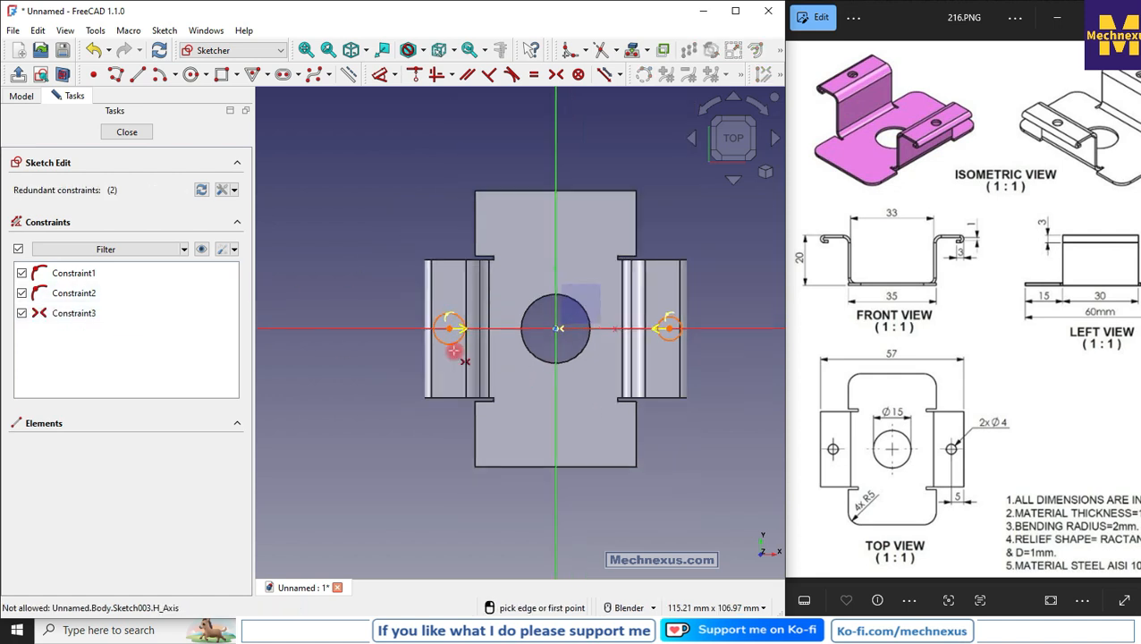
{"action": "right_click", "coordinate": [387, 276]}
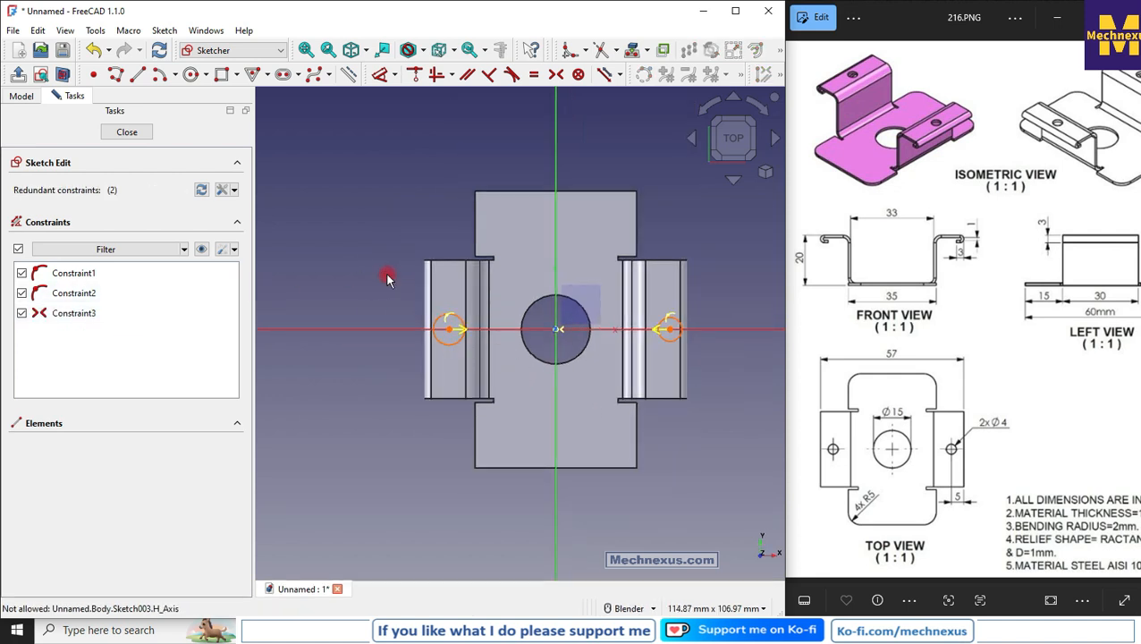
- Deactivate the redundant point-on-object constraint that holds the right circle's centre on the horizontal axis
{"action": "left_click", "coordinate": [115, 193]}
{"action": "left_click", "coordinate": [87, 295]}
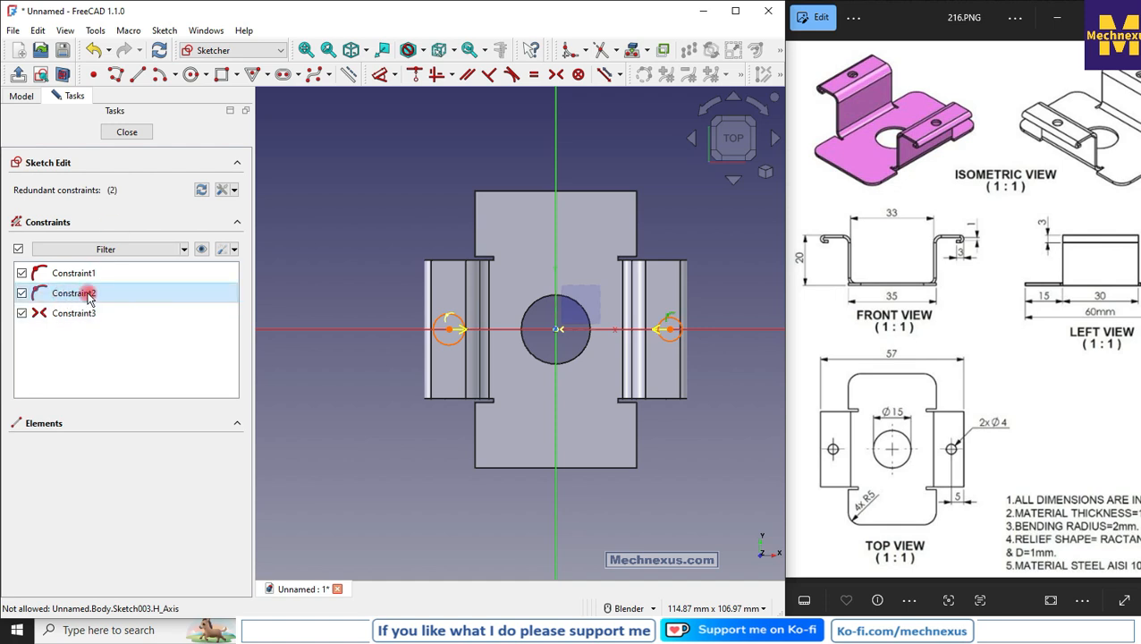
{"action": "right_click", "coordinate": [88, 298]}
{"action": "left_click", "coordinate": [121, 334]}
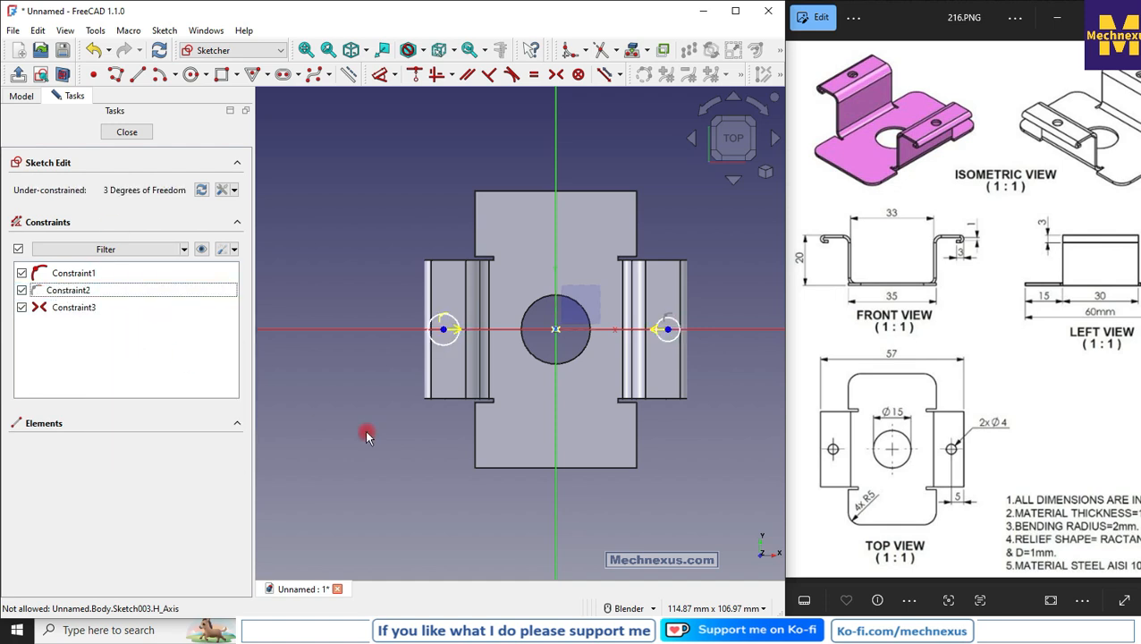
- Dimension the left circle's diameter as 4 mm
{"action": "scroll", "coordinate": [482, 333], "scroll_direction": "up", "scroll_amount": 1}
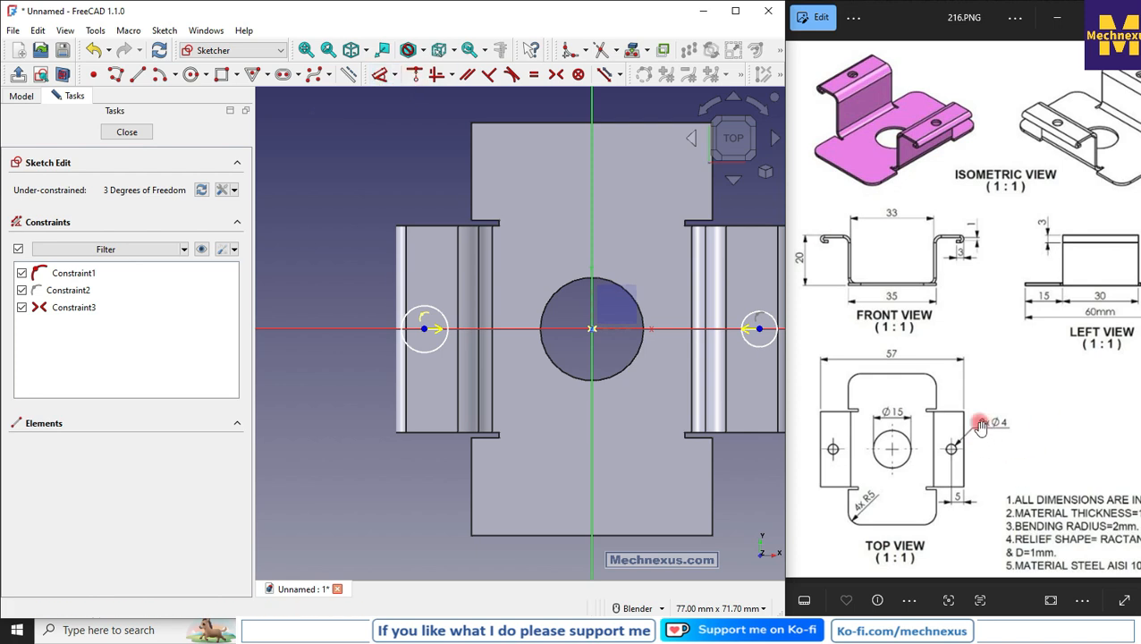
{"action": "left_click", "coordinate": [403, 329]}
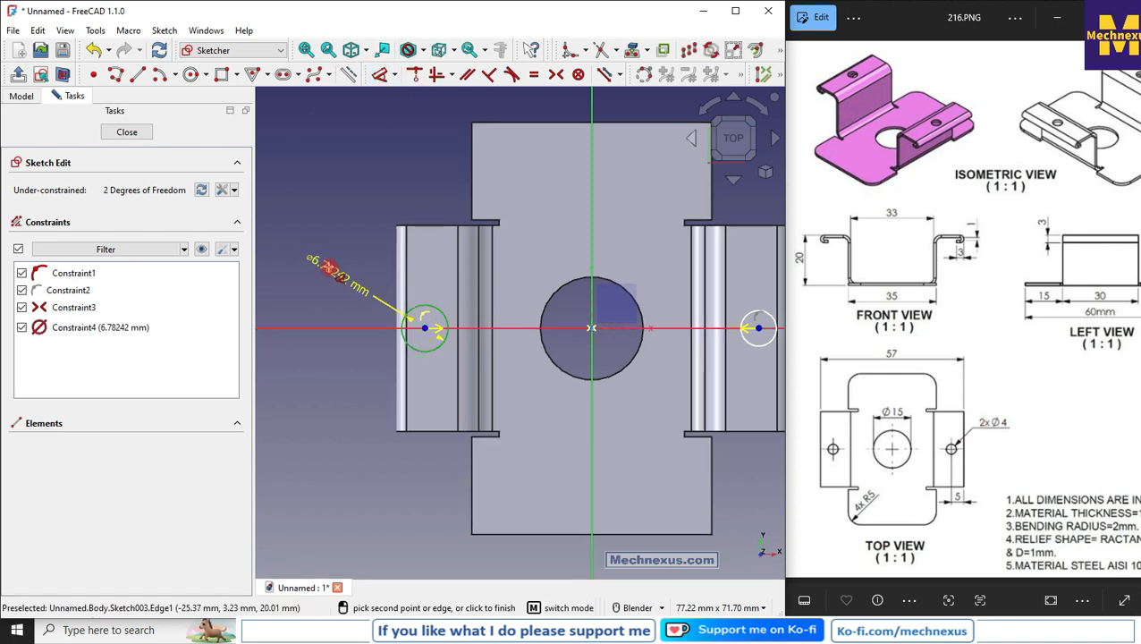
{"action": "left_click", "coordinate": [313, 261]}
{"action": "type", "text": "4"}
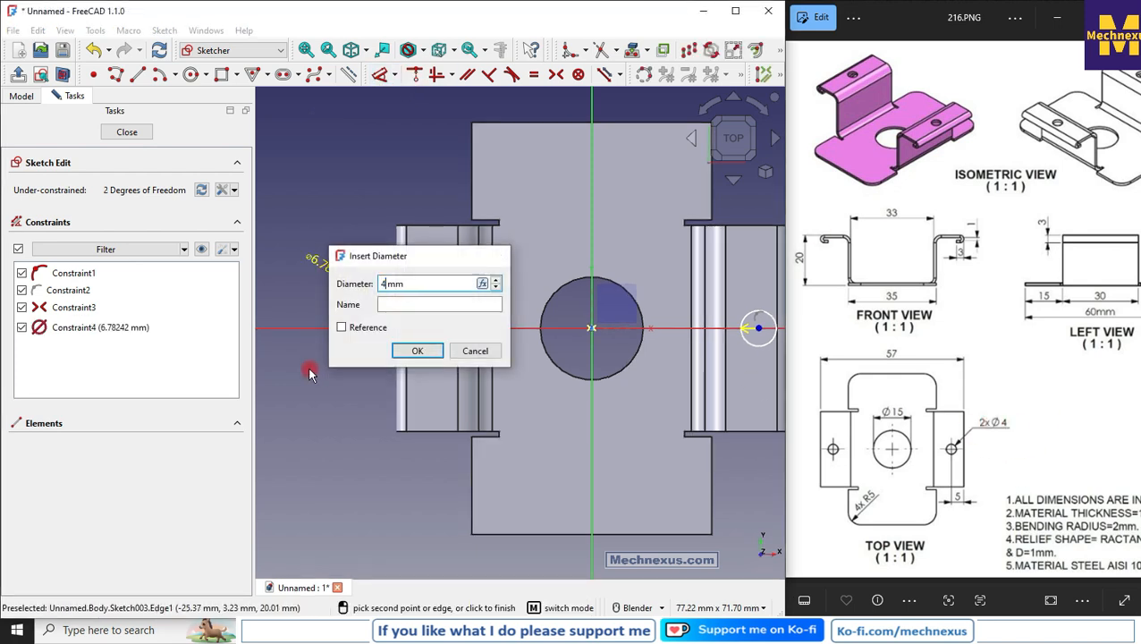
{"action": "key", "text": "Return"}
{"action": "right_click", "coordinate": [254, 496]}
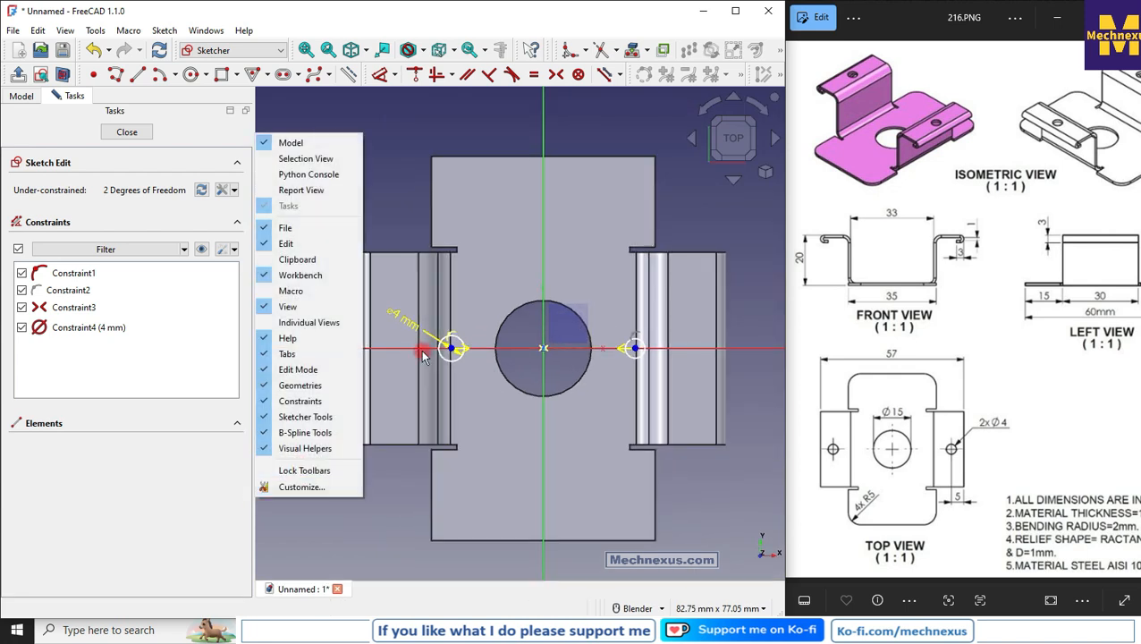
{"action": "left_click", "coordinate": [419, 520]}
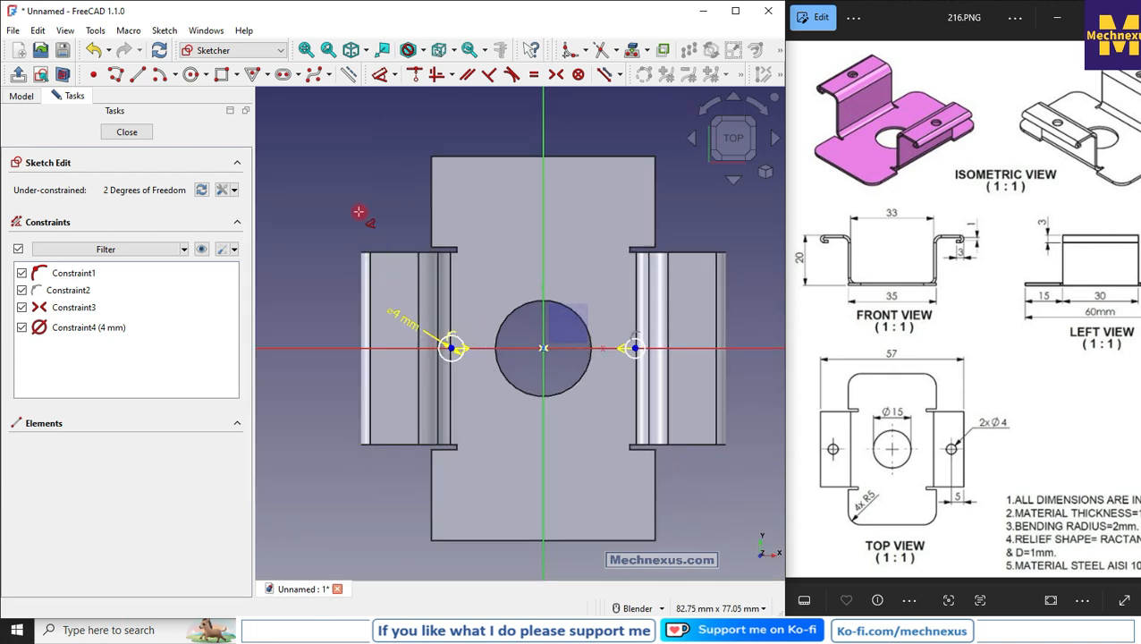
- Constrain the left and right circles to equal size
{"action": "scroll", "coordinate": [449, 338], "scroll_direction": "up", "scroll_amount": 2}
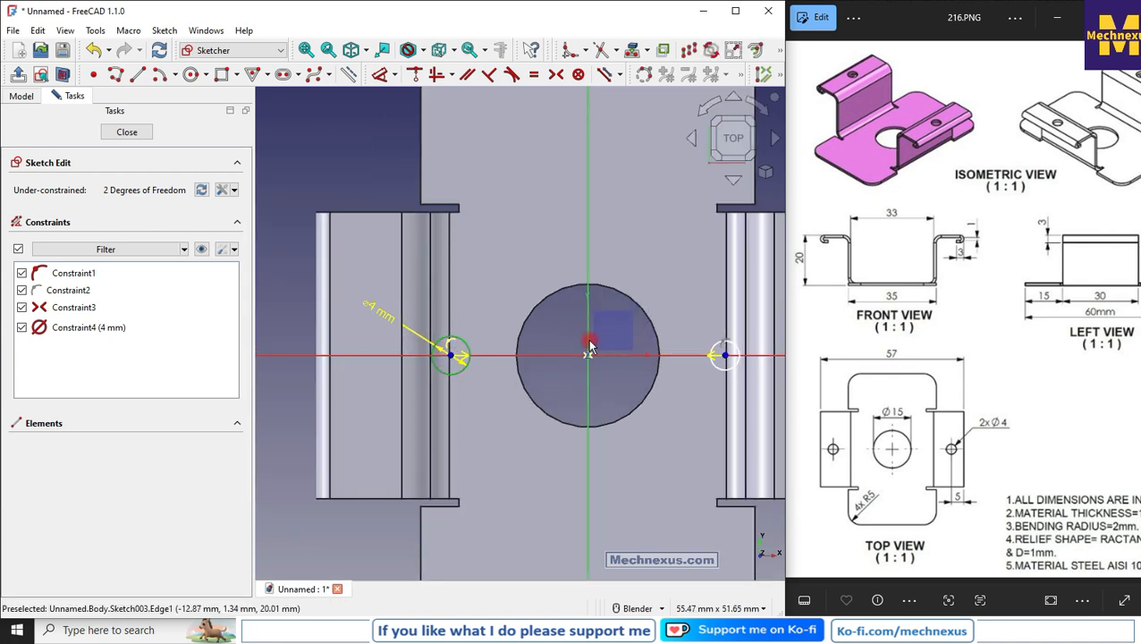
{"action": "left_click", "coordinate": [715, 343]}
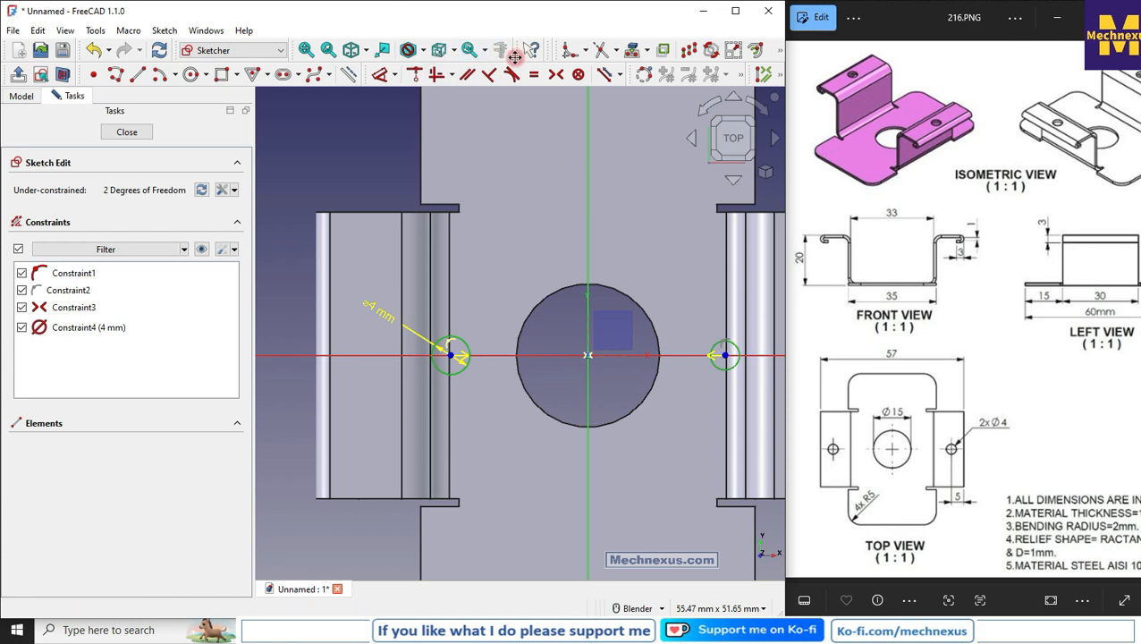
{"action": "left_click", "coordinate": [533, 79]}
{"action": "scroll", "coordinate": [491, 189], "scroll_direction": "down", "scroll_amount": 2}
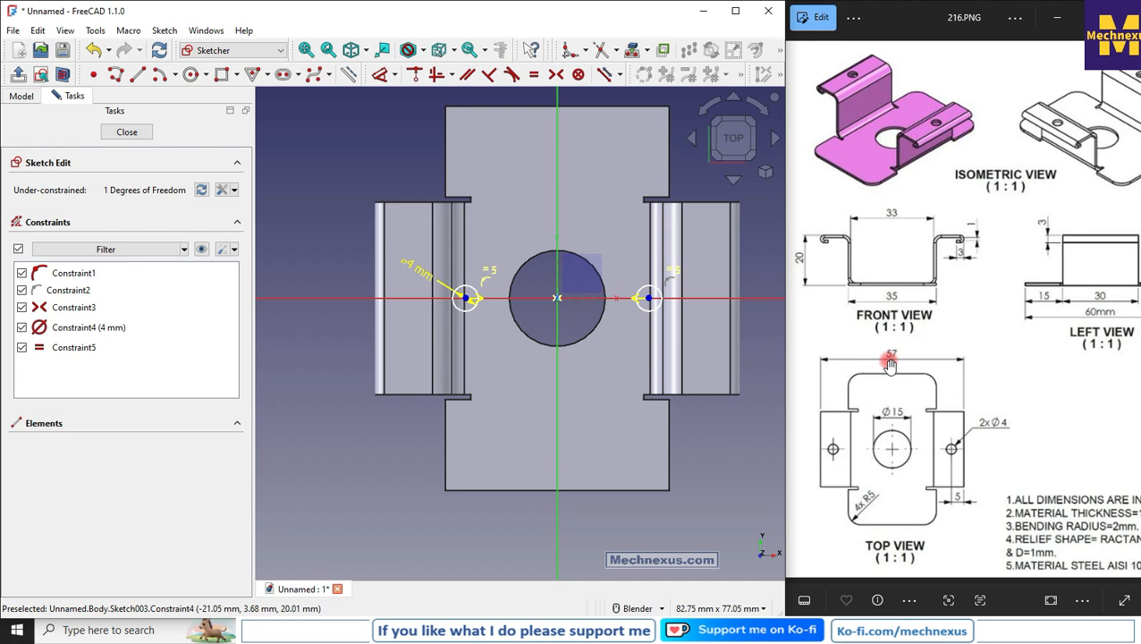
- Dimension the horizontal distance between the two circle centres as 47 mm and close the sketch
{"action": "left_click", "coordinate": [382, 75]}
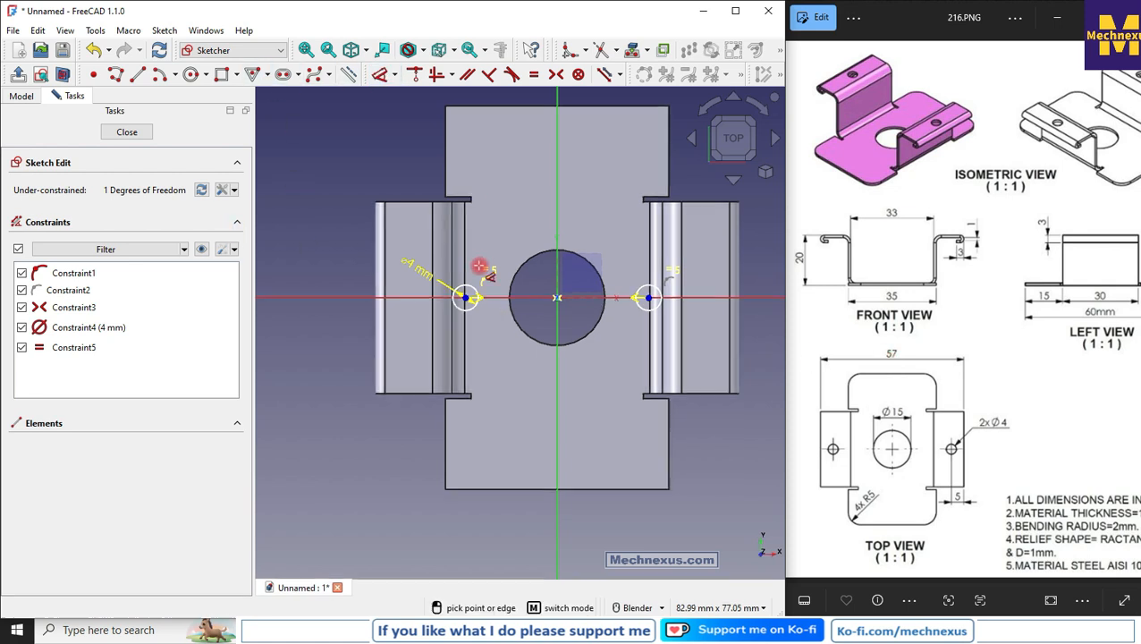
{"action": "left_click", "coordinate": [466, 296]}
{"action": "left_click", "coordinate": [647, 298]}
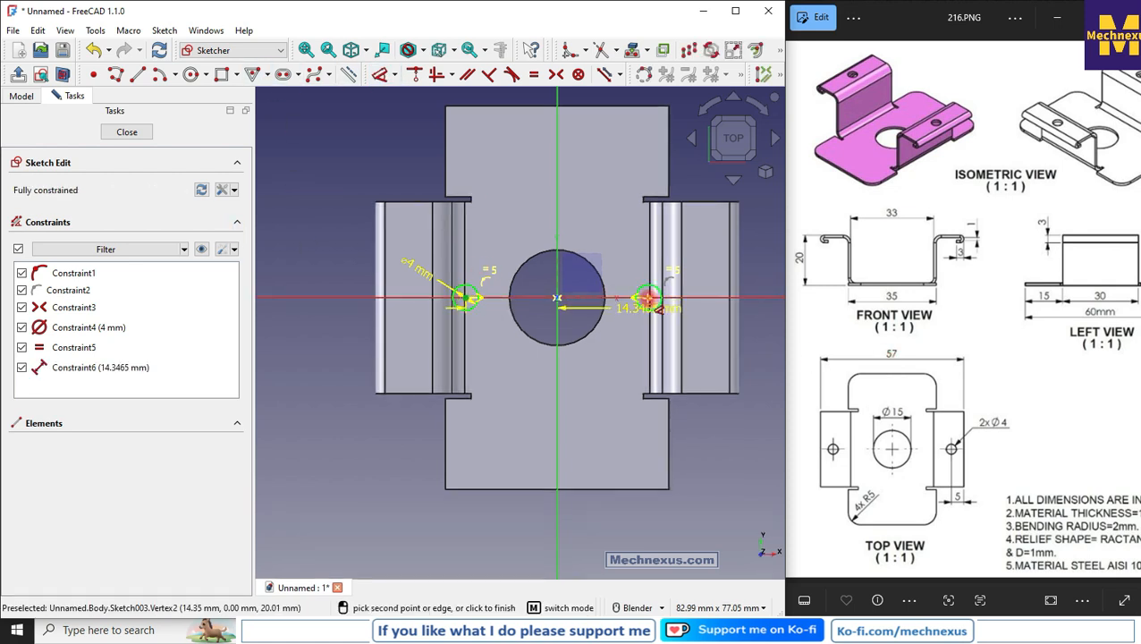
{"action": "left_click", "coordinate": [564, 179]}
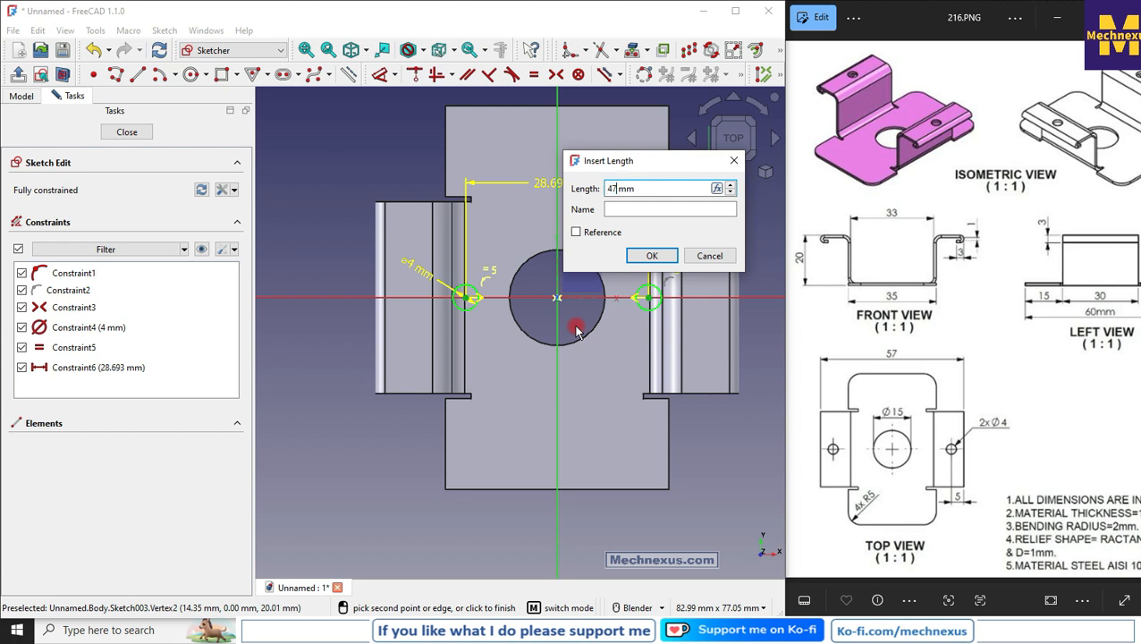
{"action": "key", "text": "Return"}
{"action": "left_click", "coordinate": [134, 133]}
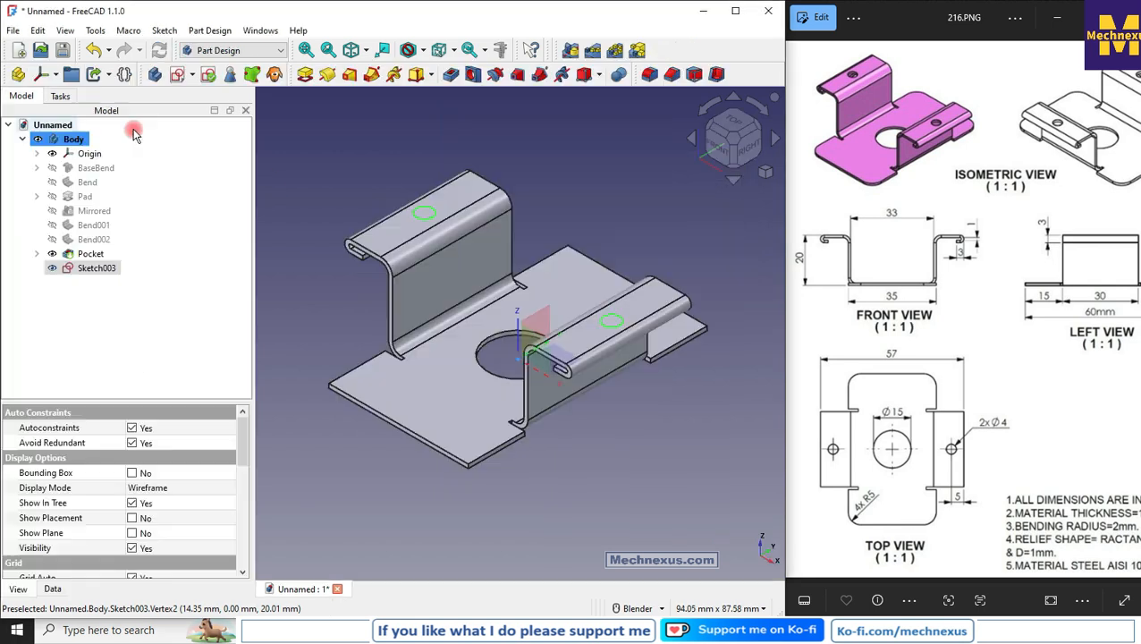
- Cut the two flange holes with a one-sided pocket of type Up to face, ending at the underside of the left top flange
{"action": "scroll", "coordinate": [515, 275], "scroll_direction": "down", "scroll_amount": 2}
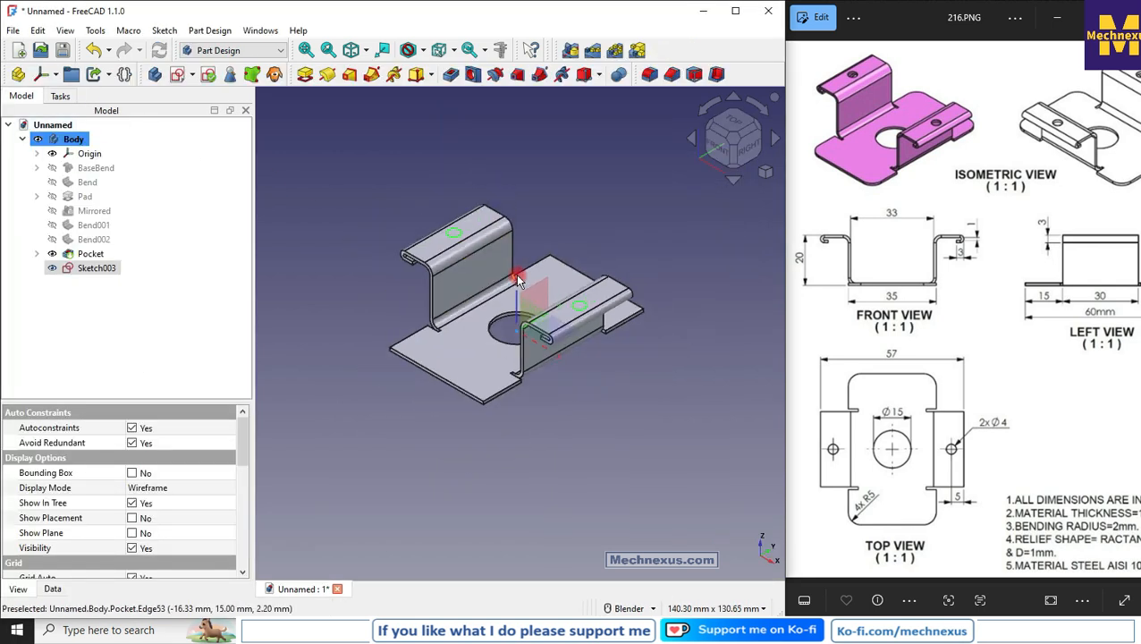
{"action": "left_click", "coordinate": [450, 75]}
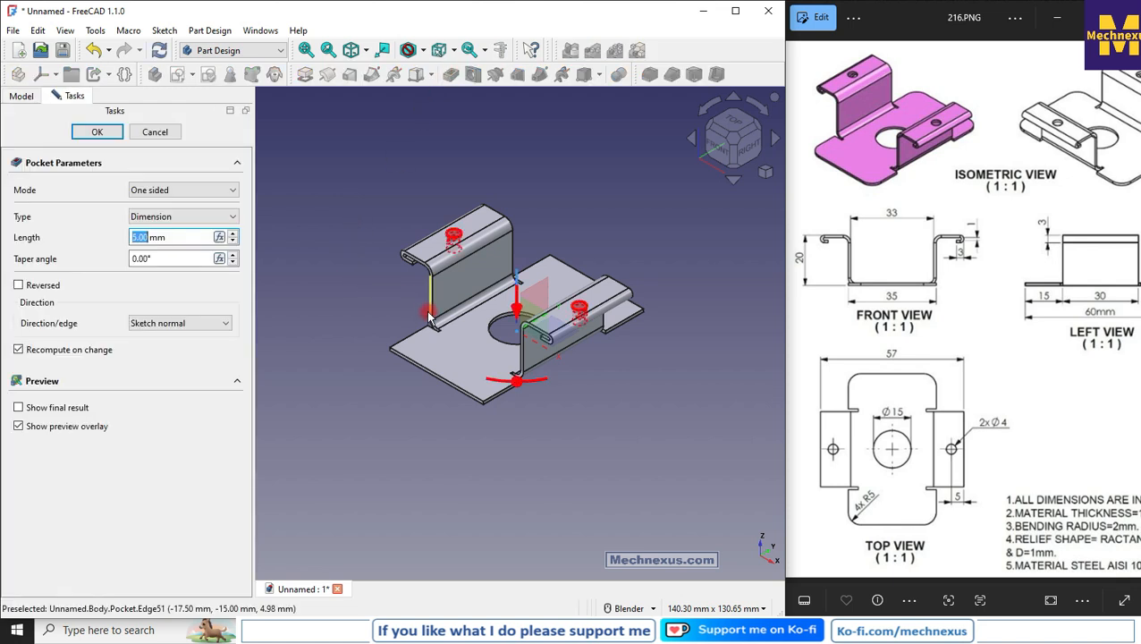
{"action": "left_click", "coordinate": [147, 218]}
{"action": "left_click", "coordinate": [160, 270]}
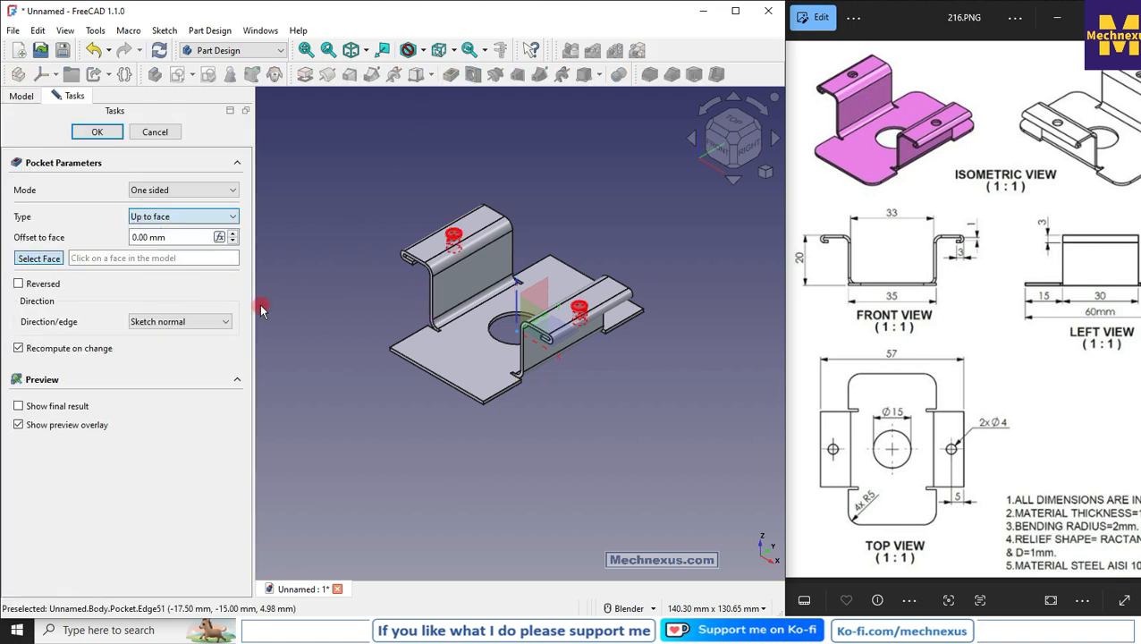
{"action": "middle_click_drag", "start_coordinate": [257, 300], "coordinate": [528, 254]}
{"action": "scroll", "coordinate": [377, 323], "scroll_direction": "up", "scroll_amount": 3}
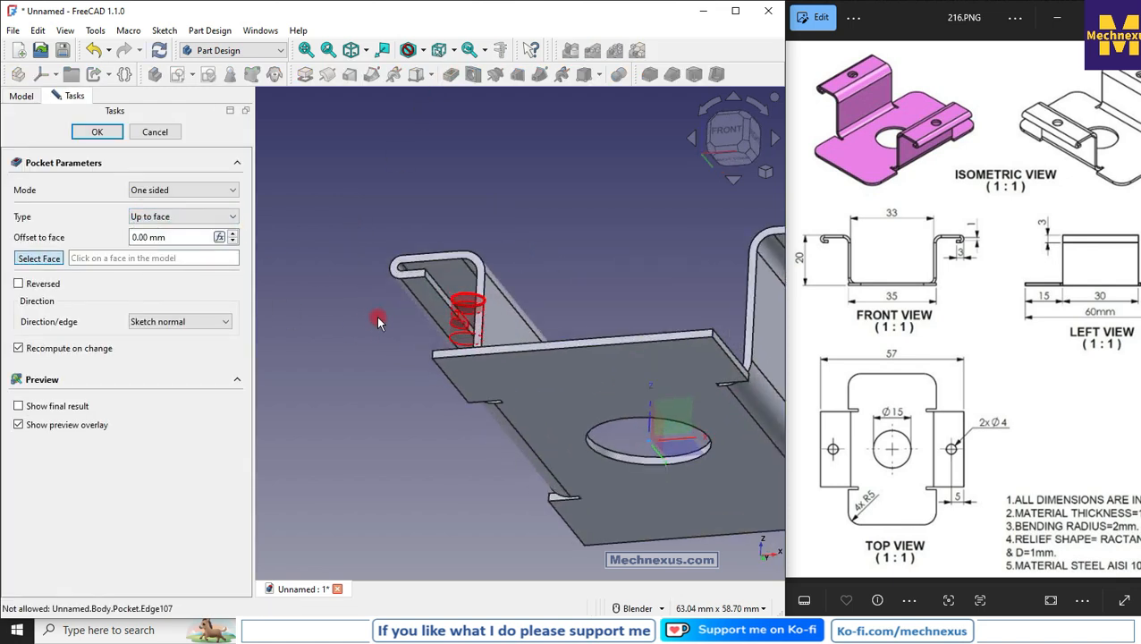
{"action": "left_click", "coordinate": [449, 279]}
{"action": "scroll", "coordinate": [315, 260], "scroll_direction": "down", "scroll_amount": 3}
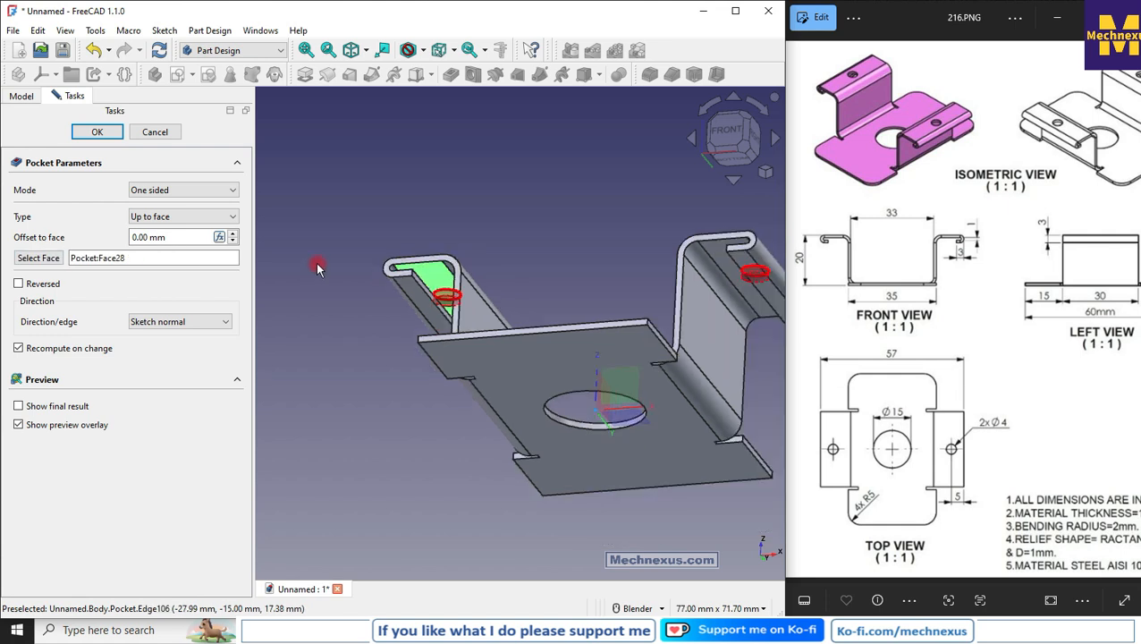
{"action": "left_click", "coordinate": [96, 131]}
{"action": "scroll", "coordinate": [565, 357], "scroll_direction": "down", "scroll_amount": 1}
{"action": "middle_click_drag", "start_coordinate": [583, 343], "coordinate": [551, 426]}
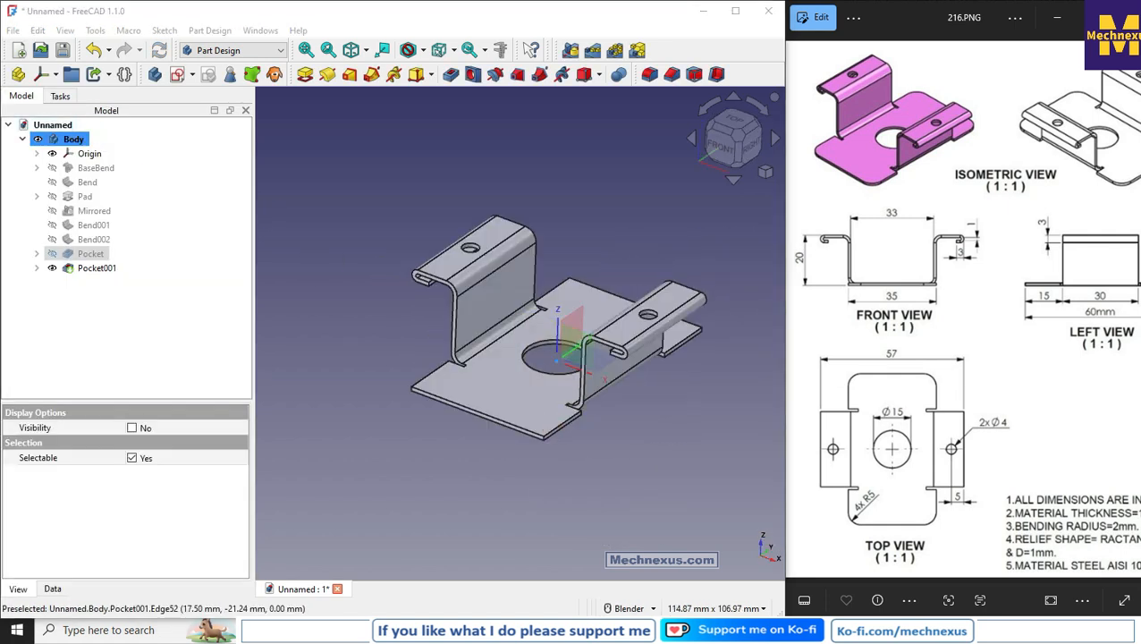
{"action": "middle_click_drag", "start_coordinate": [574, 330], "coordinate": [548, 362]}
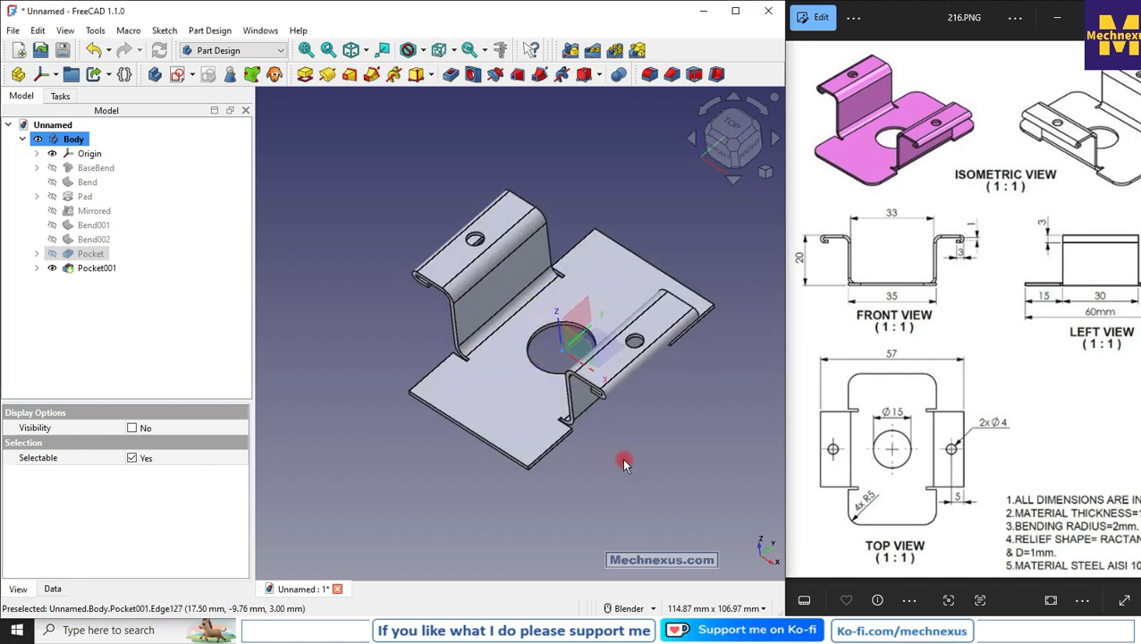
- Start a fillet on the bracket with a 5 mm radius and enable edge selection for it
{"action": "scroll", "coordinate": [625, 464], "scroll_direction": "down", "scroll_amount": 1}
{"action": "left_click", "coordinate": [987, 412]}
{"action": "scroll", "coordinate": [988, 412], "scroll_direction": "down", "scroll_amount": 2}
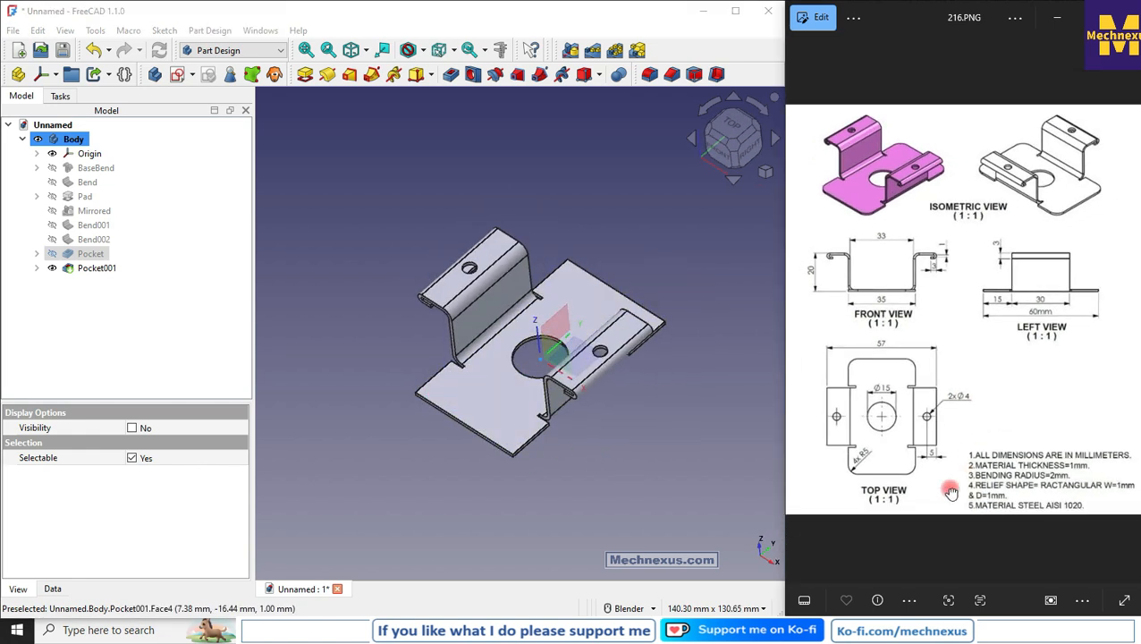
{"action": "scroll", "coordinate": [894, 480], "scroll_direction": "up", "scroll_amount": 2}
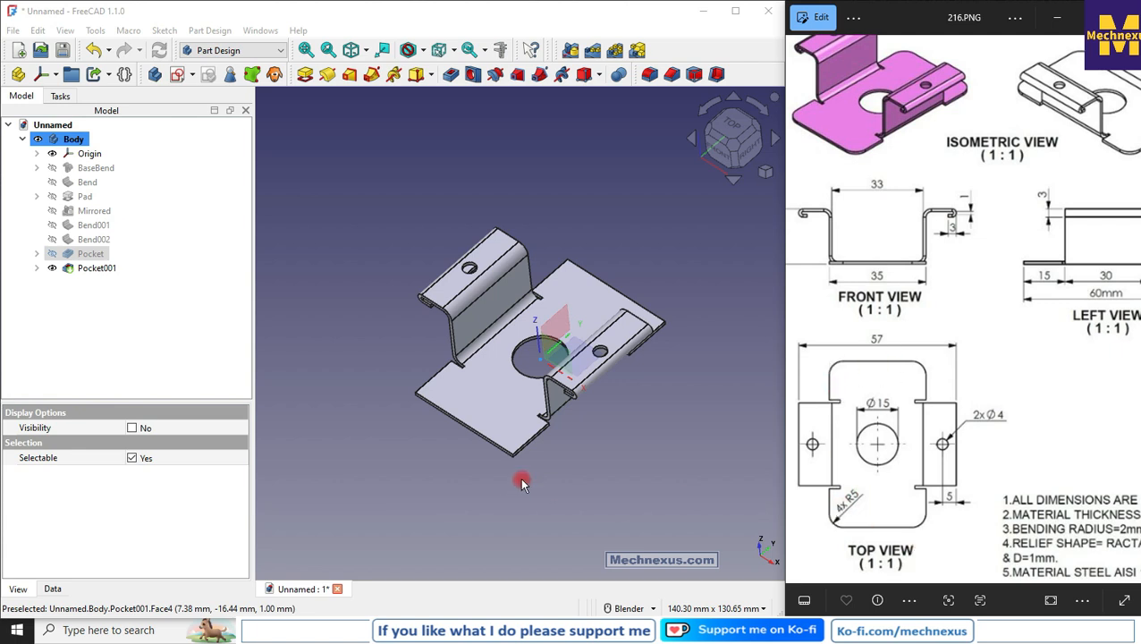
{"action": "left_click", "coordinate": [430, 438]}
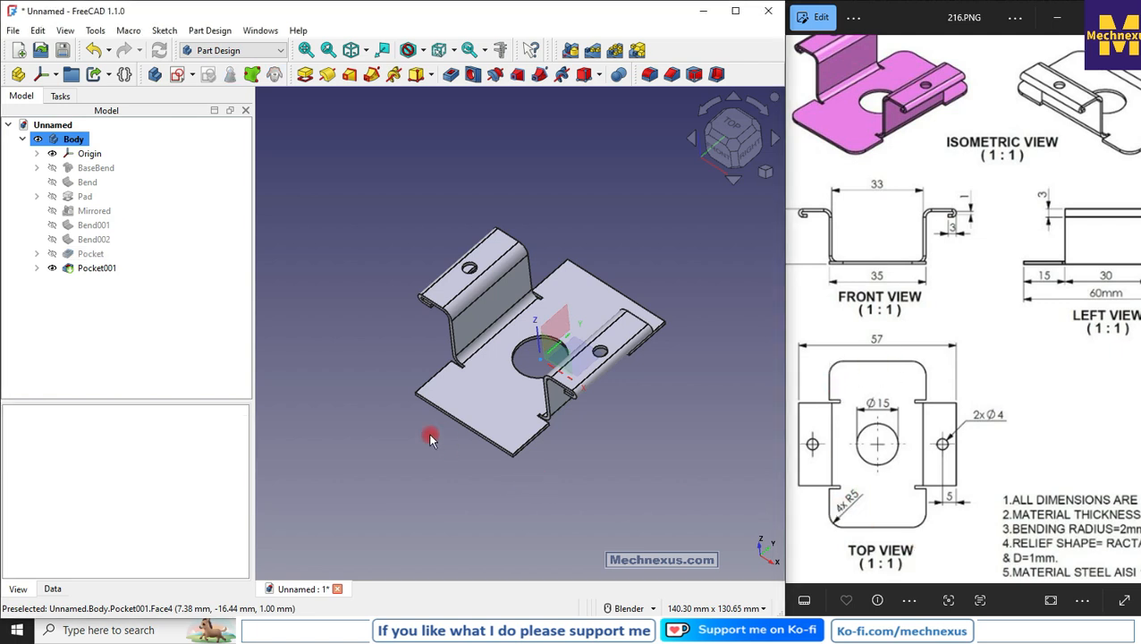
{"action": "left_click", "coordinate": [650, 75]}
{"action": "scroll", "coordinate": [417, 466], "scroll_direction": "up", "scroll_amount": 1}
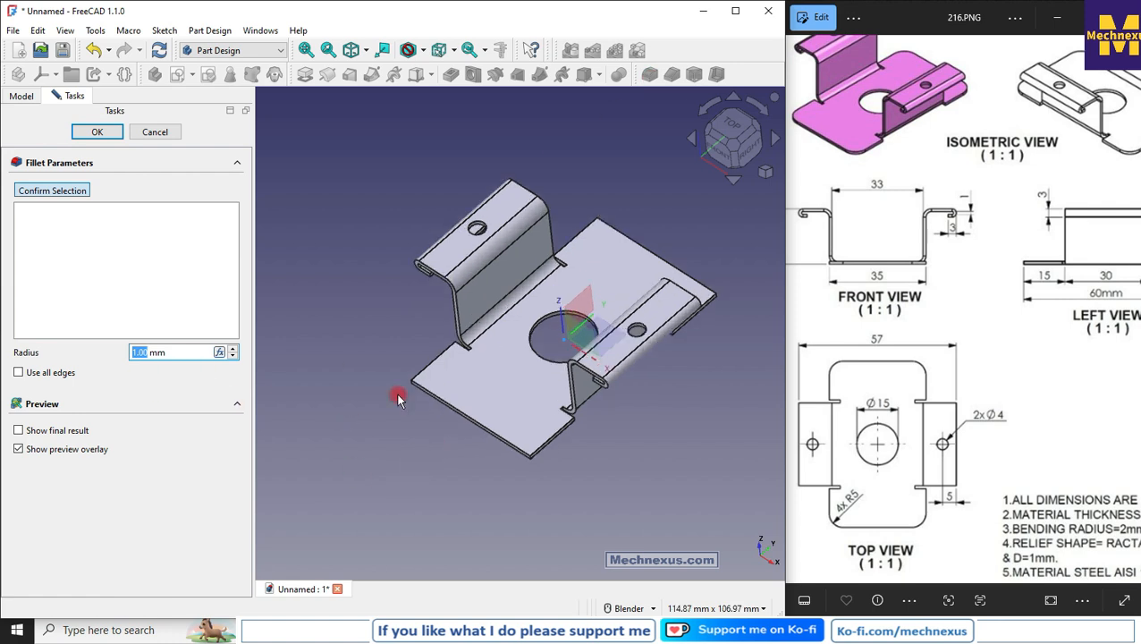
{"action": "type", "text": "5"}
{"action": "left_click", "coordinate": [398, 259]}
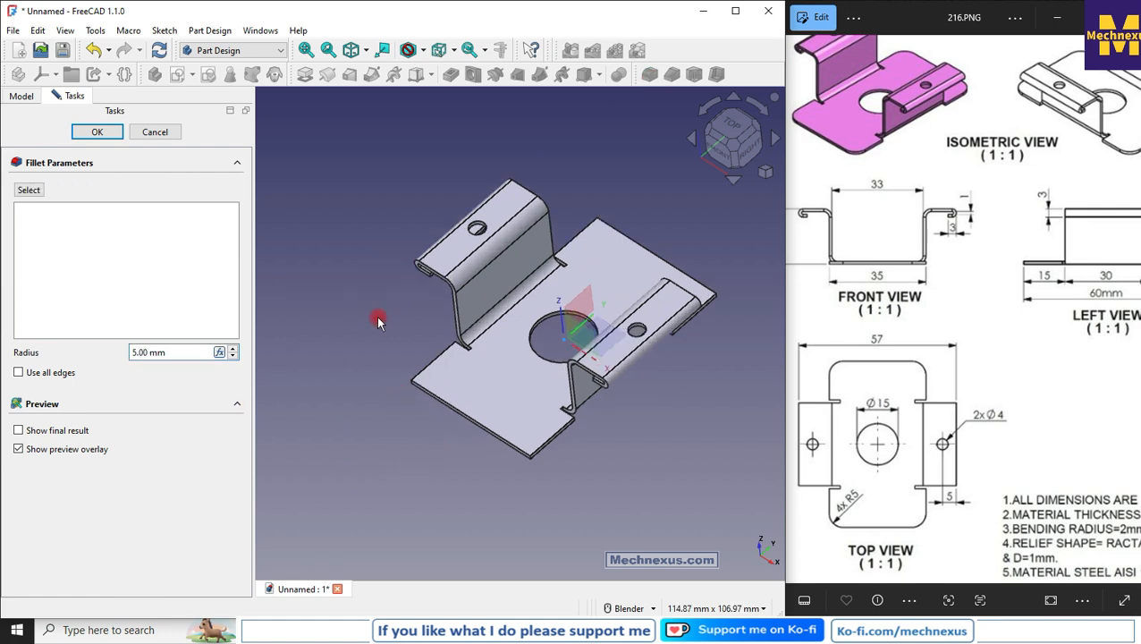
{"action": "left_click", "coordinate": [48, 190]}
- Add the two short vertical corner edges at the front end of the base plate to the fillet
{"action": "scroll", "coordinate": [547, 479], "scroll_direction": "up", "scroll_amount": 3}
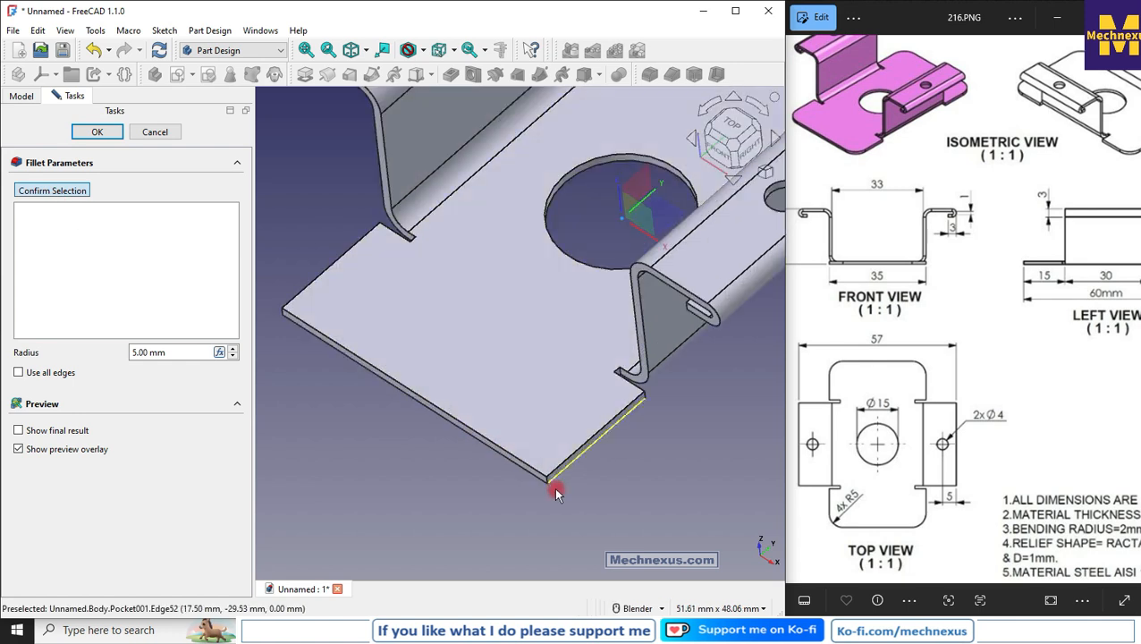
{"action": "scroll", "coordinate": [548, 481], "scroll_direction": "up", "scroll_amount": 4}
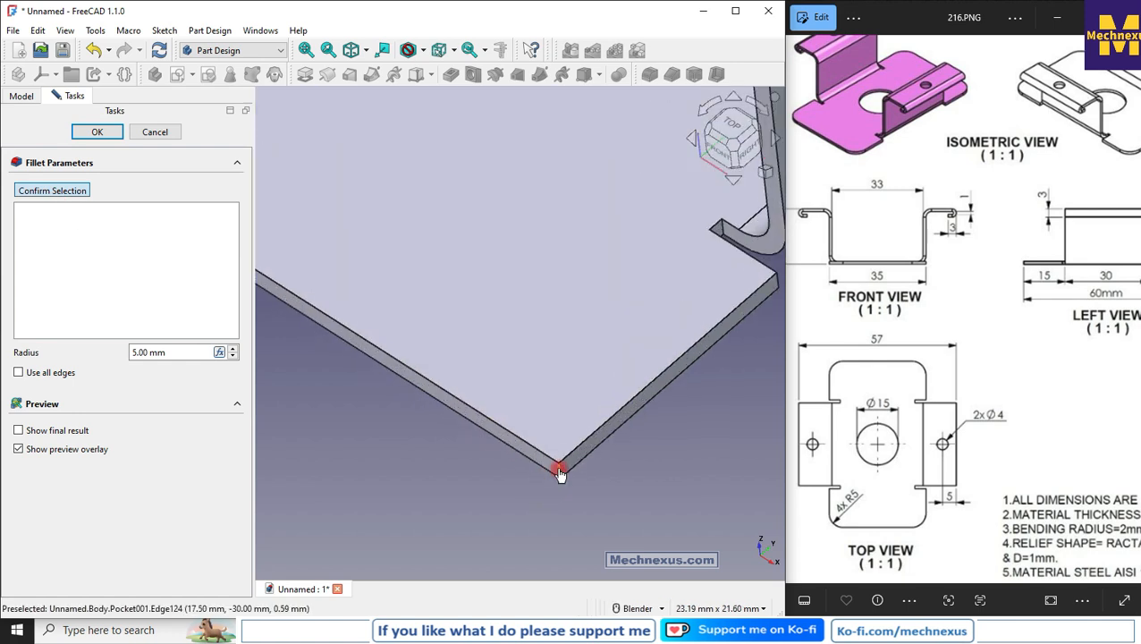
{"action": "left_click", "coordinate": [559, 474]}
{"action": "scroll", "coordinate": [537, 501], "scroll_direction": "down", "scroll_amount": 5}
{"action": "scroll", "coordinate": [392, 371], "scroll_direction": "up", "scroll_amount": 2}
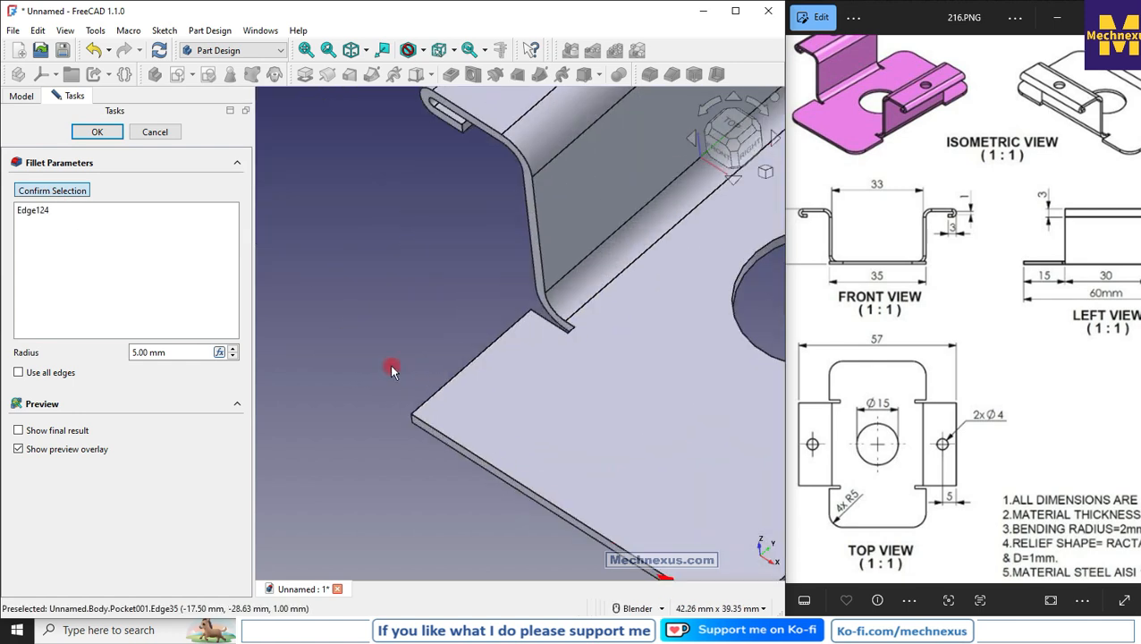
{"action": "scroll", "coordinate": [413, 422], "scroll_direction": "up", "scroll_amount": 4}
- Add the two vertical corner edges at the rear end of the base plate and apply the fillet
{"action": "scroll", "coordinate": [375, 376], "scroll_direction": "down", "scroll_amount": 10}
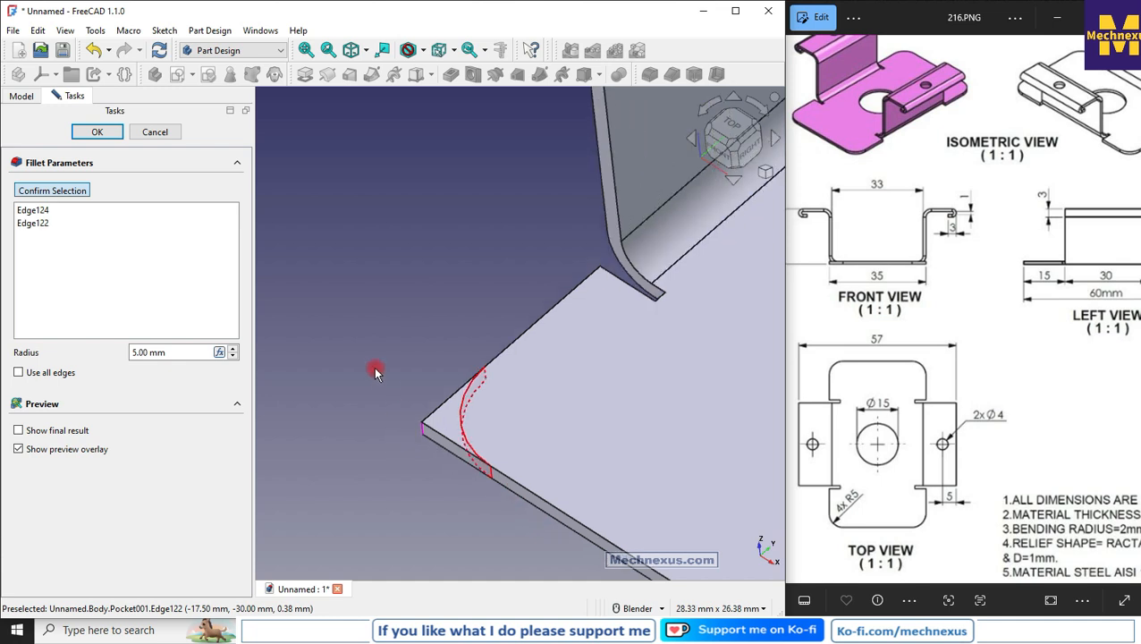
{"action": "scroll", "coordinate": [611, 281], "scroll_direction": "up", "scroll_amount": 4}
{"action": "mouse_move", "coordinate": [642, 345]}
{"action": "middle_mouse_down"}
{"action": "mouse_move", "coordinate": [624, 350]}
{"action": "mouse_move", "coordinate": [651, 351]}
{"action": "middle_mouse_up"}
{"action": "scroll", "coordinate": [652, 352], "scroll_direction": "up", "scroll_amount": 8}
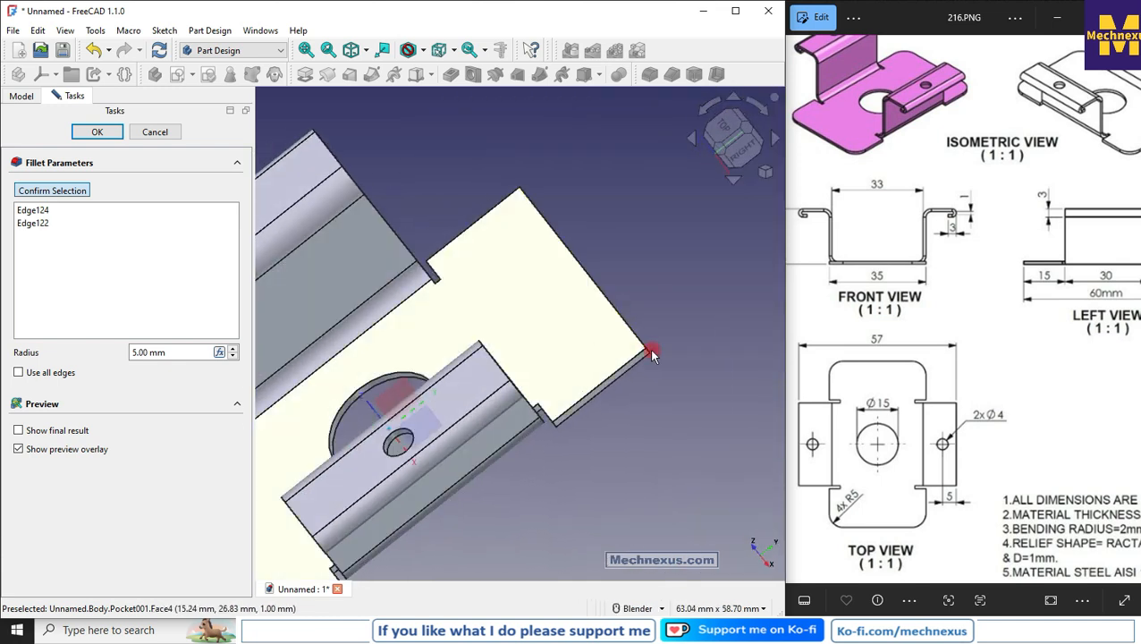
{"action": "left_click", "coordinate": [633, 361]}
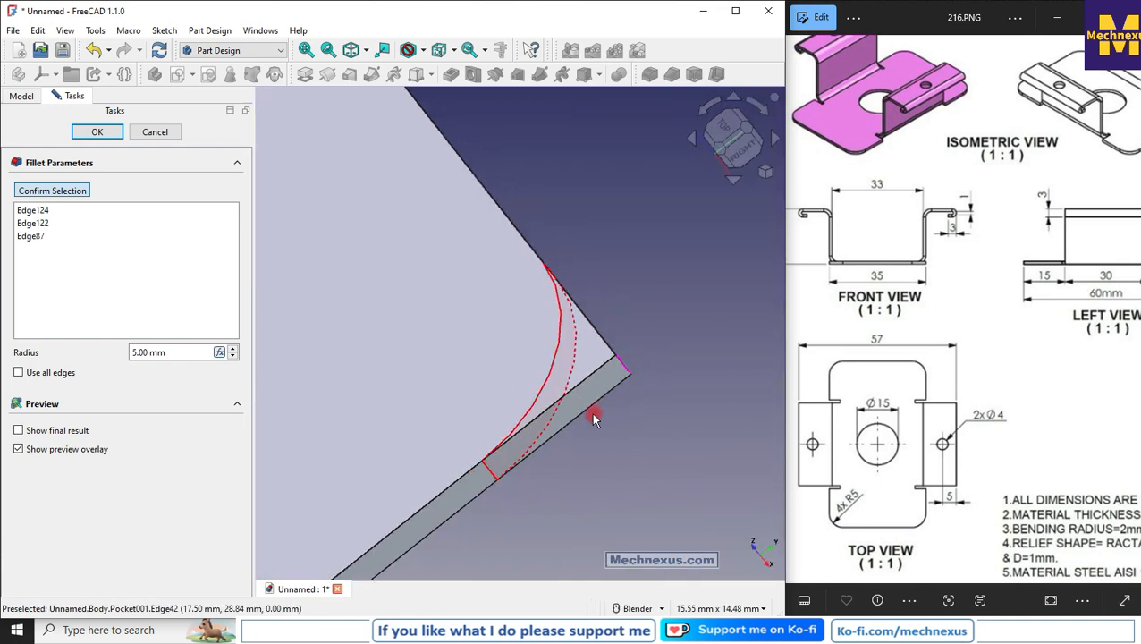
{"action": "scroll", "coordinate": [591, 412], "scroll_direction": "down", "scroll_amount": 8}
{"action": "scroll", "coordinate": [364, 490], "scroll_direction": "down", "scroll_amount": 3}
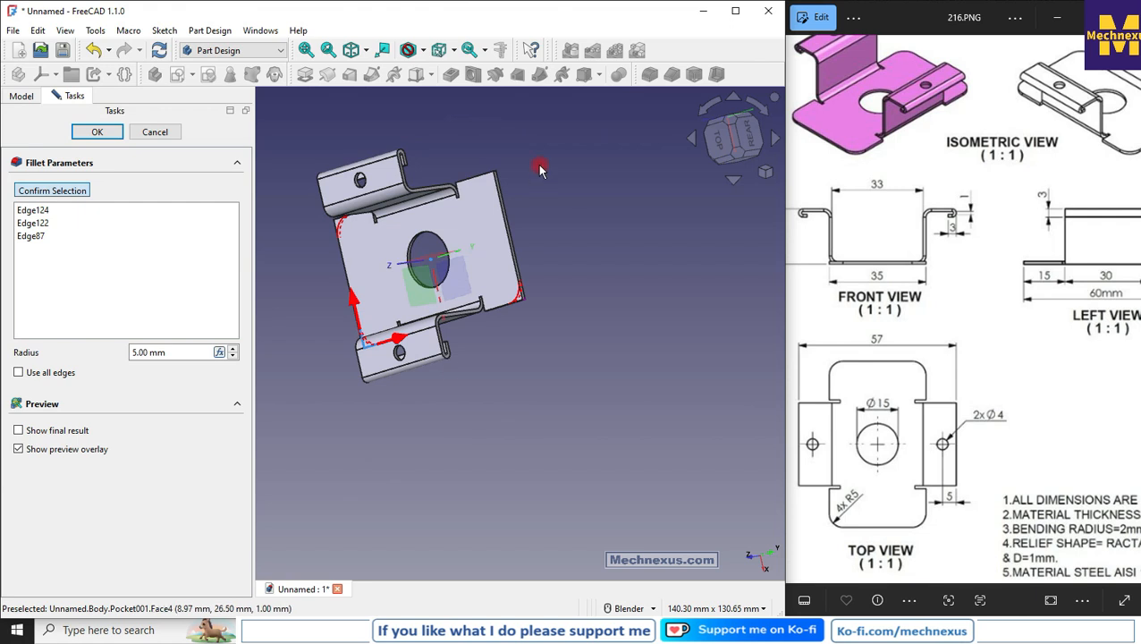
{"action": "scroll", "coordinate": [401, 219], "scroll_direction": "up", "scroll_amount": 10}
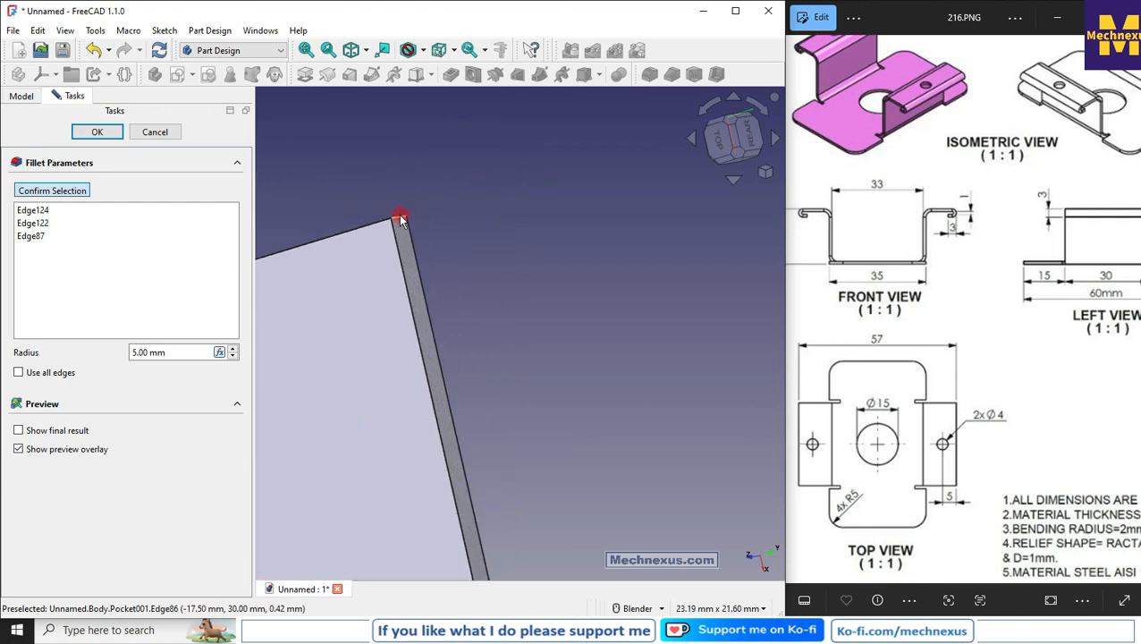
{"action": "left_click", "coordinate": [401, 219]}
{"action": "scroll", "coordinate": [401, 219], "scroll_direction": "down", "scroll_amount": 2}
{"action": "left_click", "coordinate": [99, 132]}
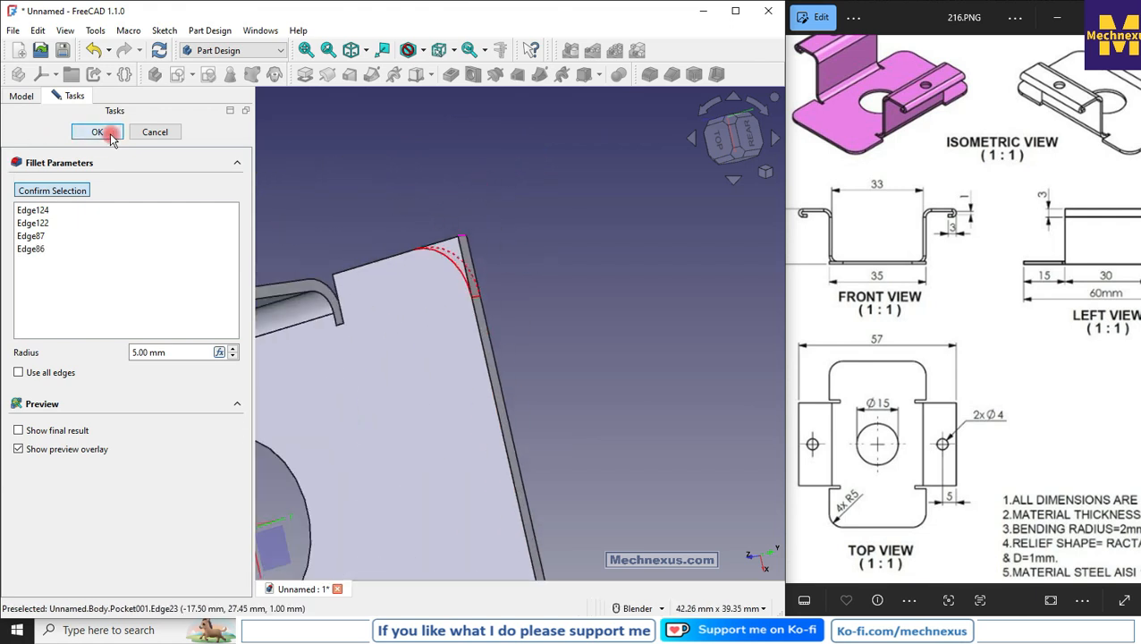
{"action": "scroll", "coordinate": [601, 283], "scroll_direction": "down", "scroll_amount": 4}
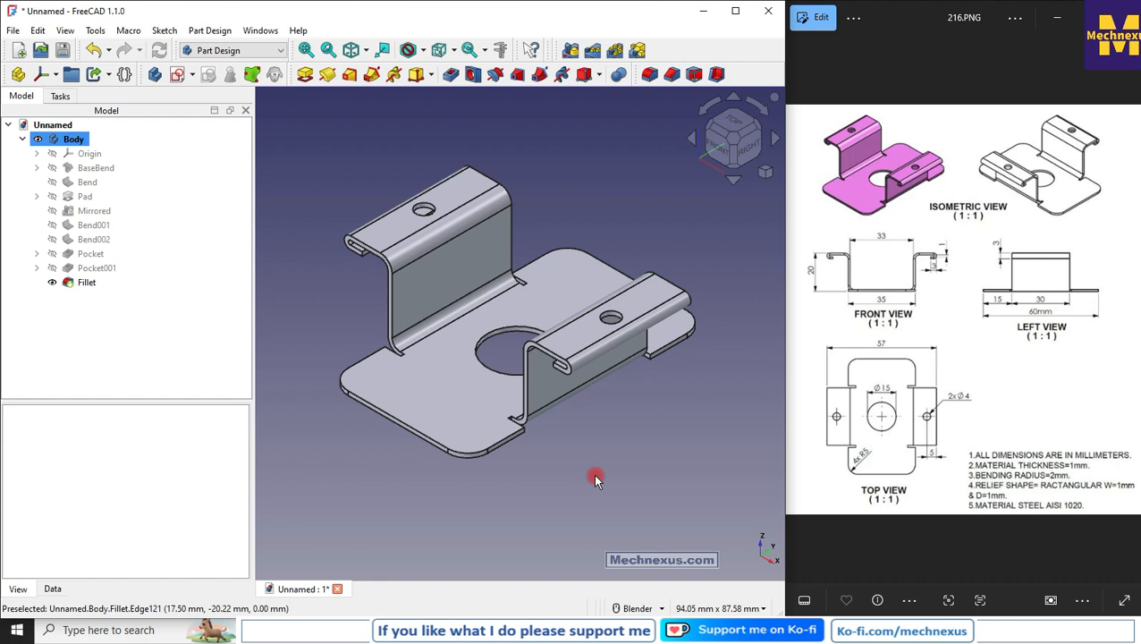
{"action": "scroll", "coordinate": [879, 199], "scroll_direction": "up", "scroll_amount": 3}
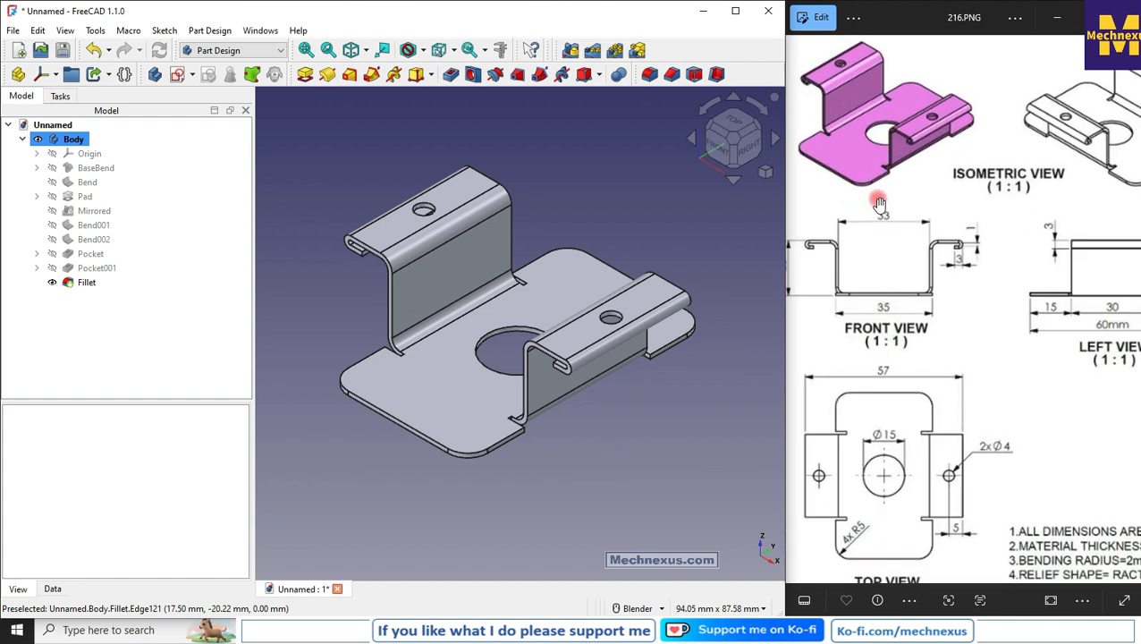
{"action": "scroll", "coordinate": [870, 254], "scroll_direction": "down", "scroll_amount": 3}
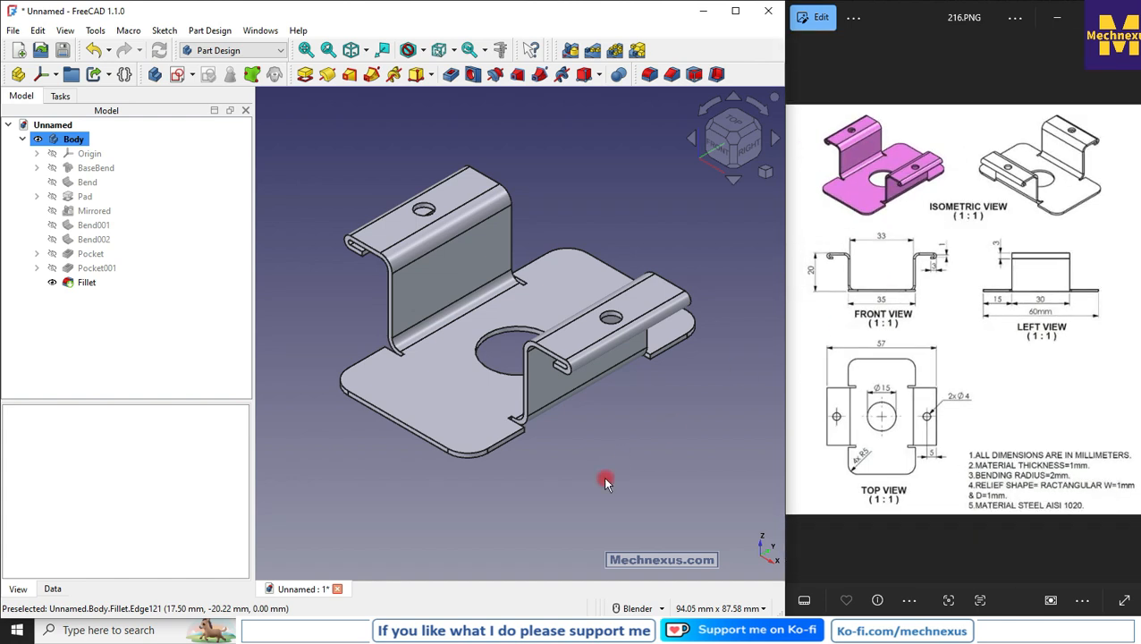